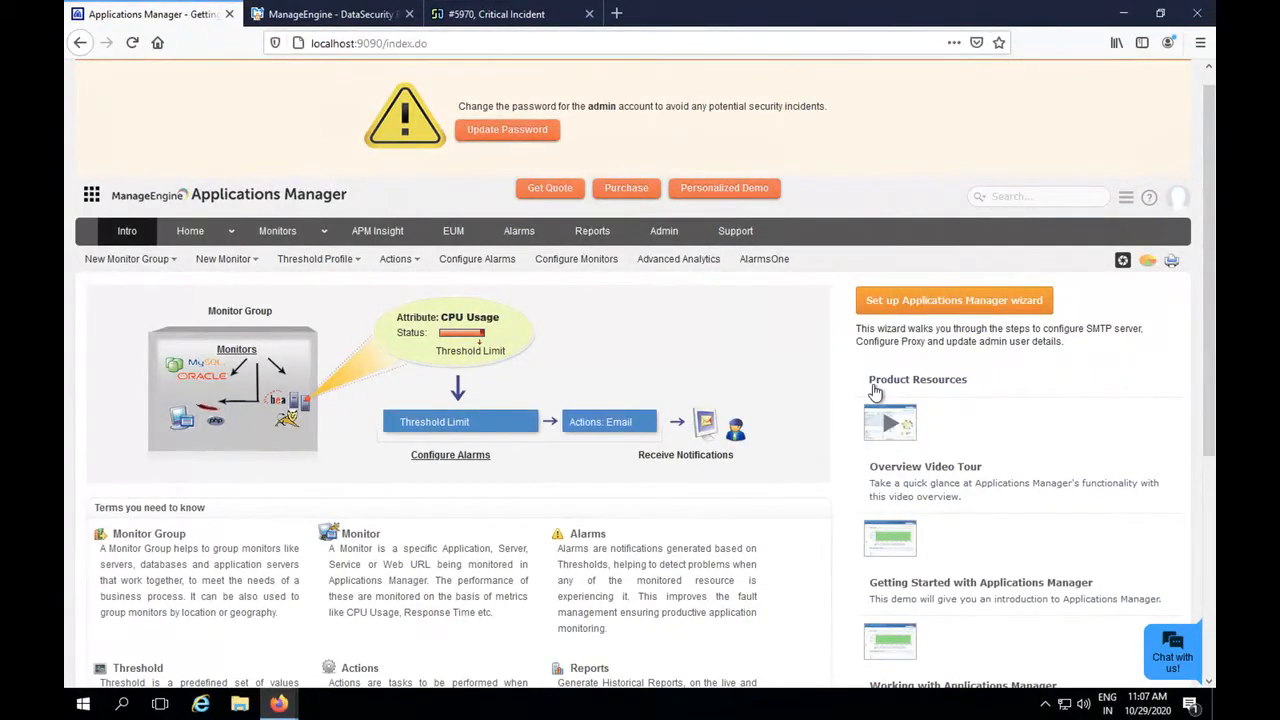
Open the category view of all monitors and examine the supported monitor types, including Web Server/Services and Servers.
click(288, 234)
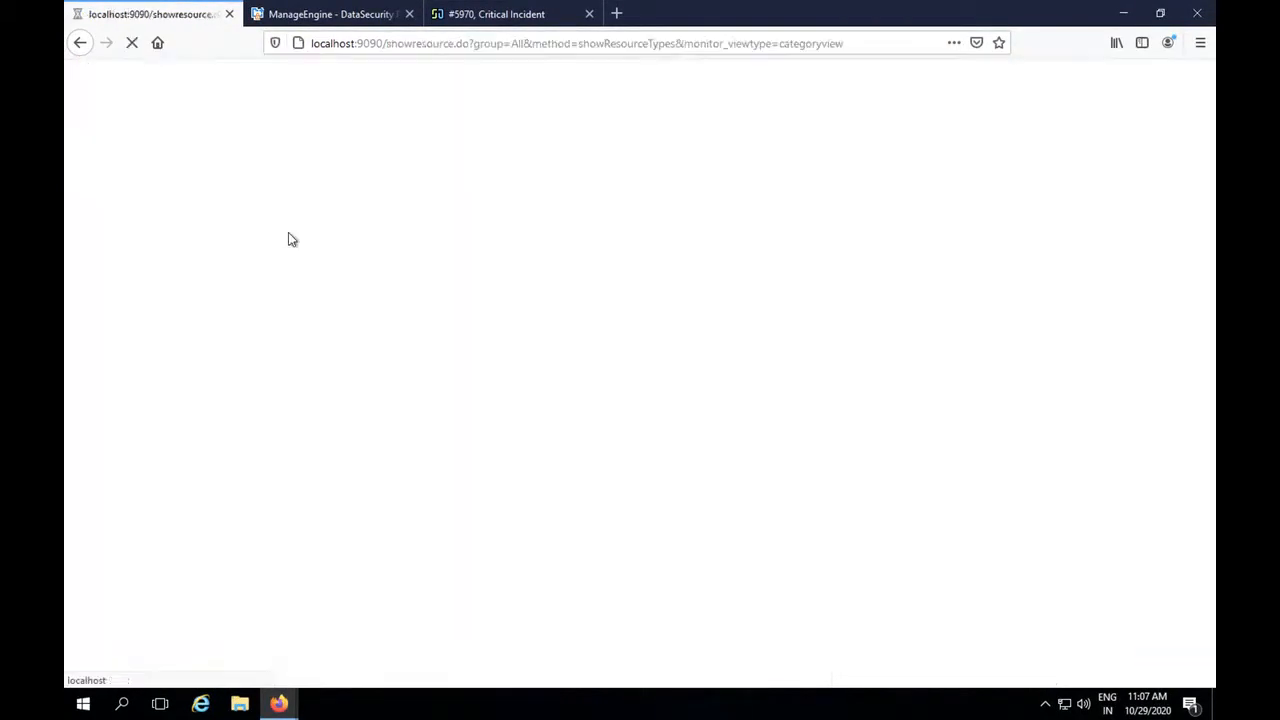
scroll(401, 383, down, 1)
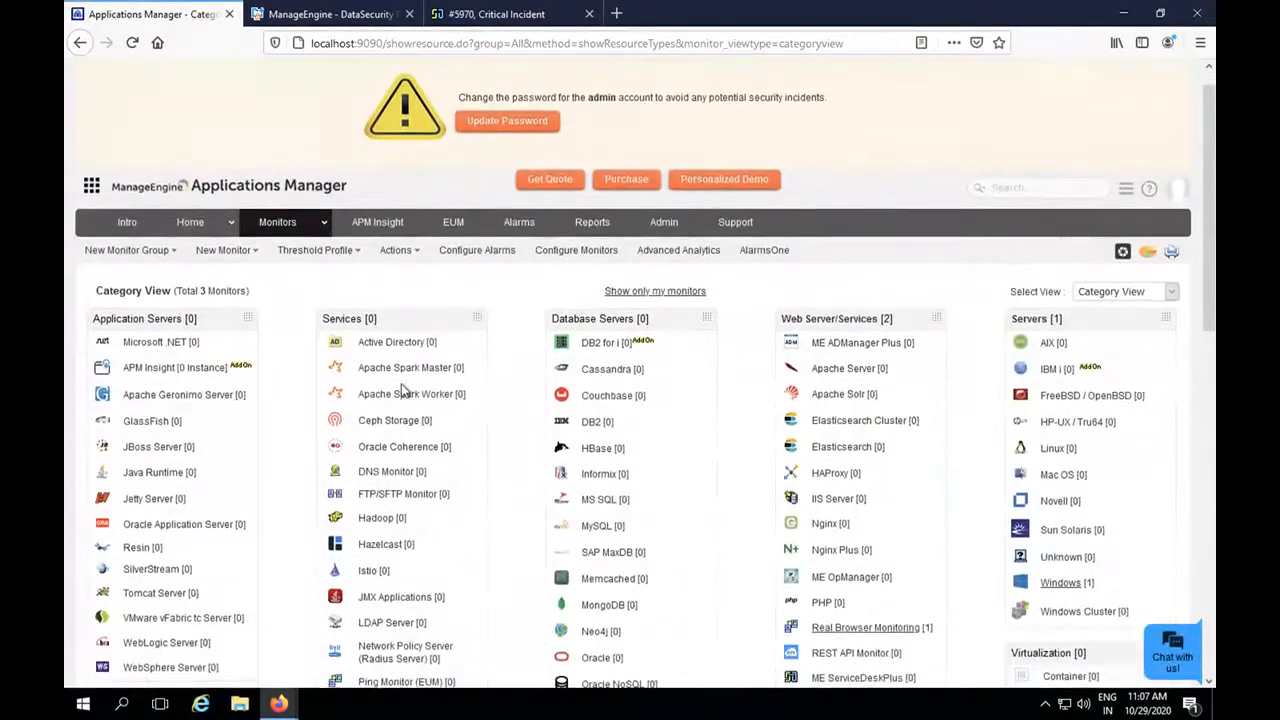
scroll(401, 385, down, 2)
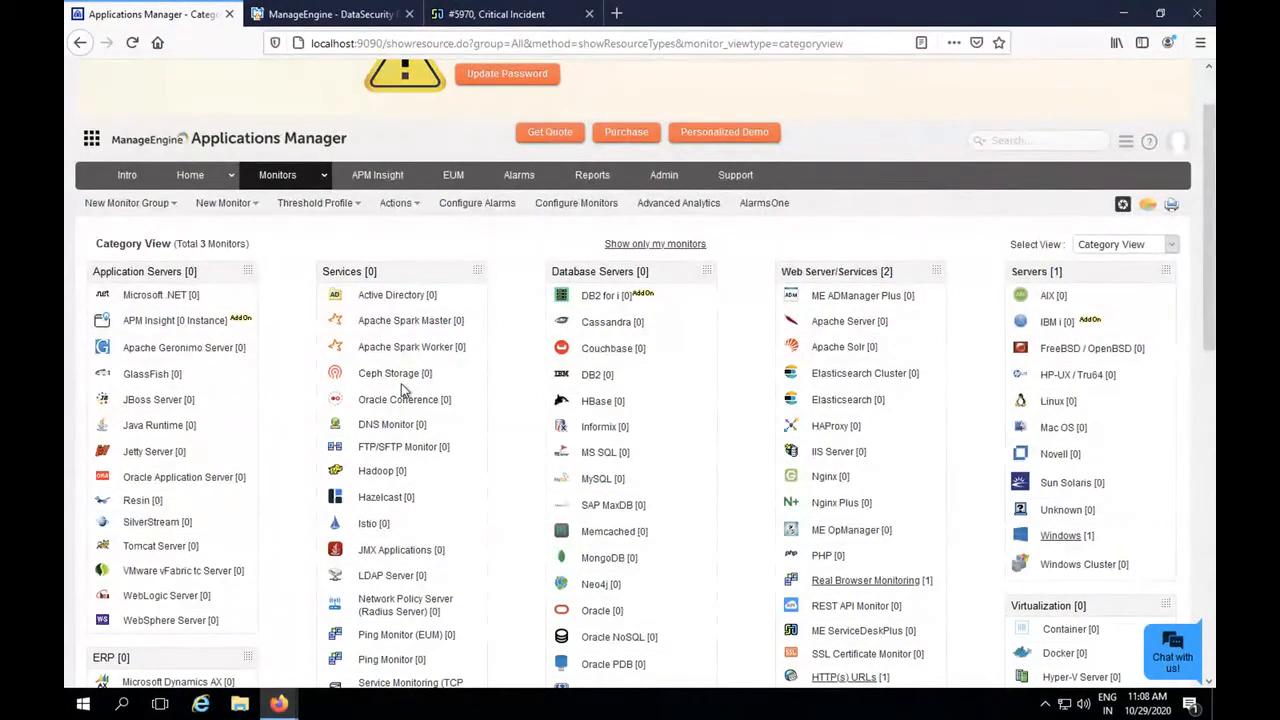
scroll(403, 390, down, 1)
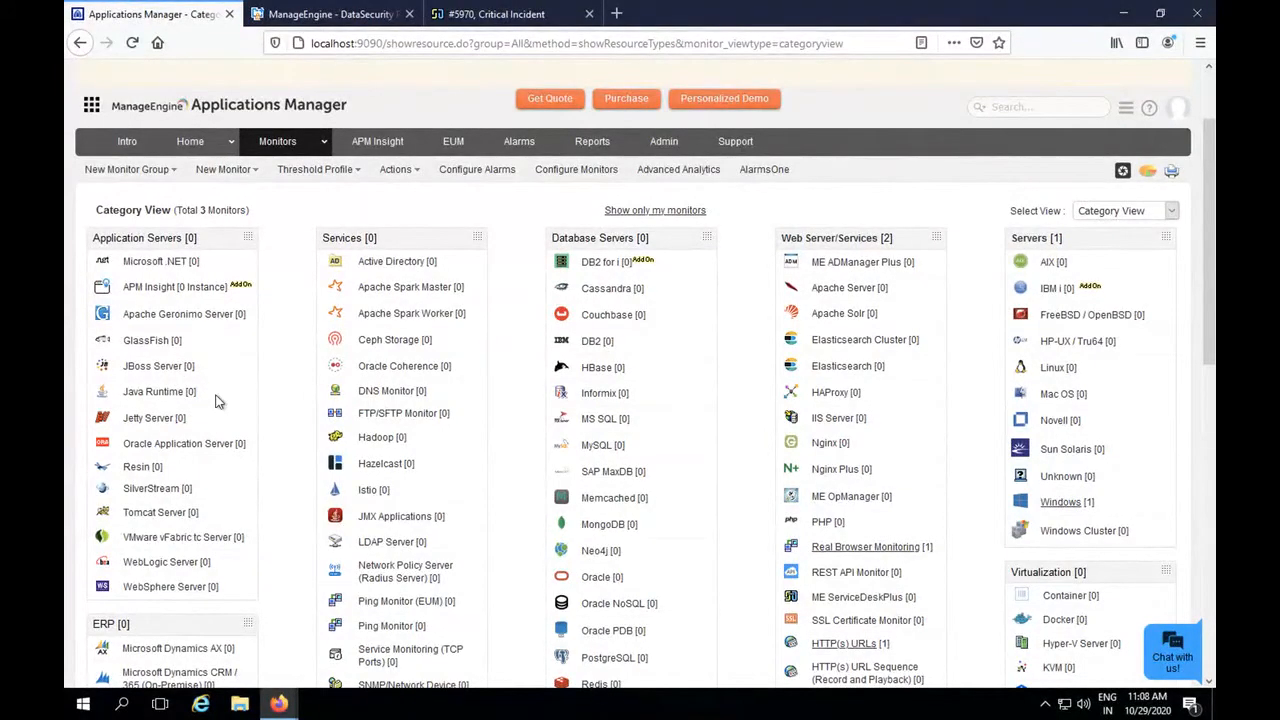
scroll(219, 401, down, 1)
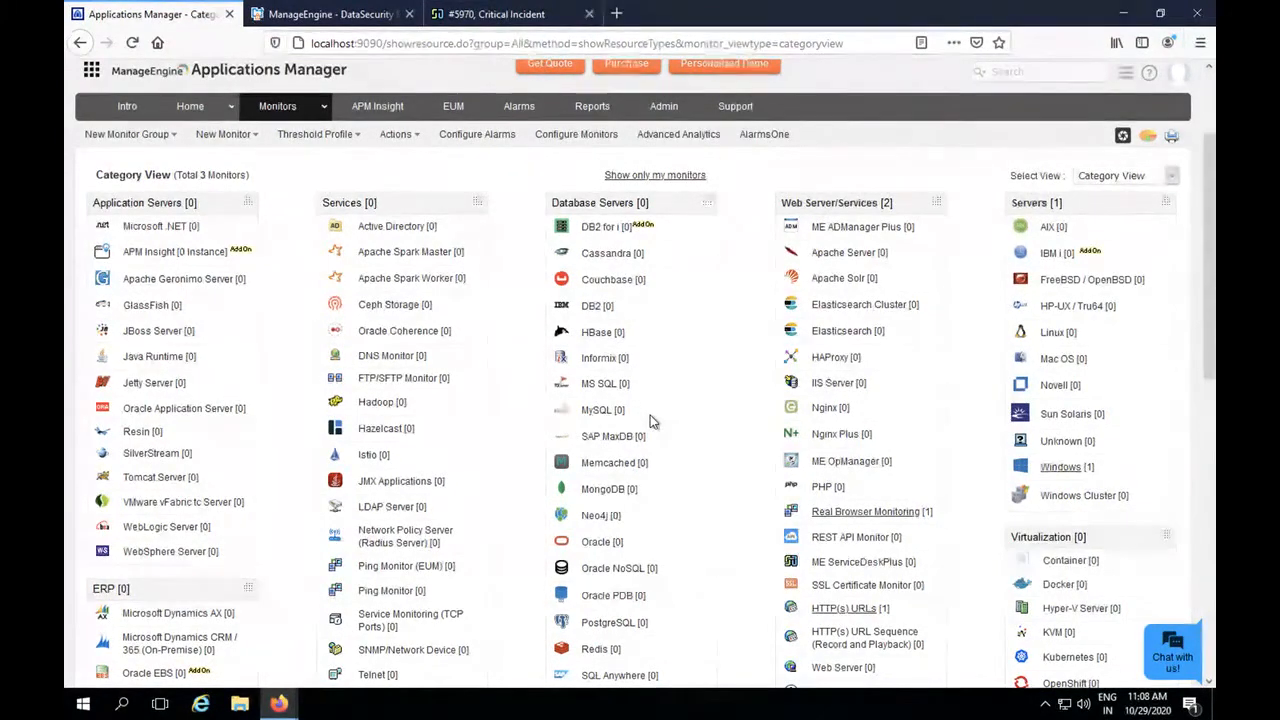
scroll(650, 421, down, 1)
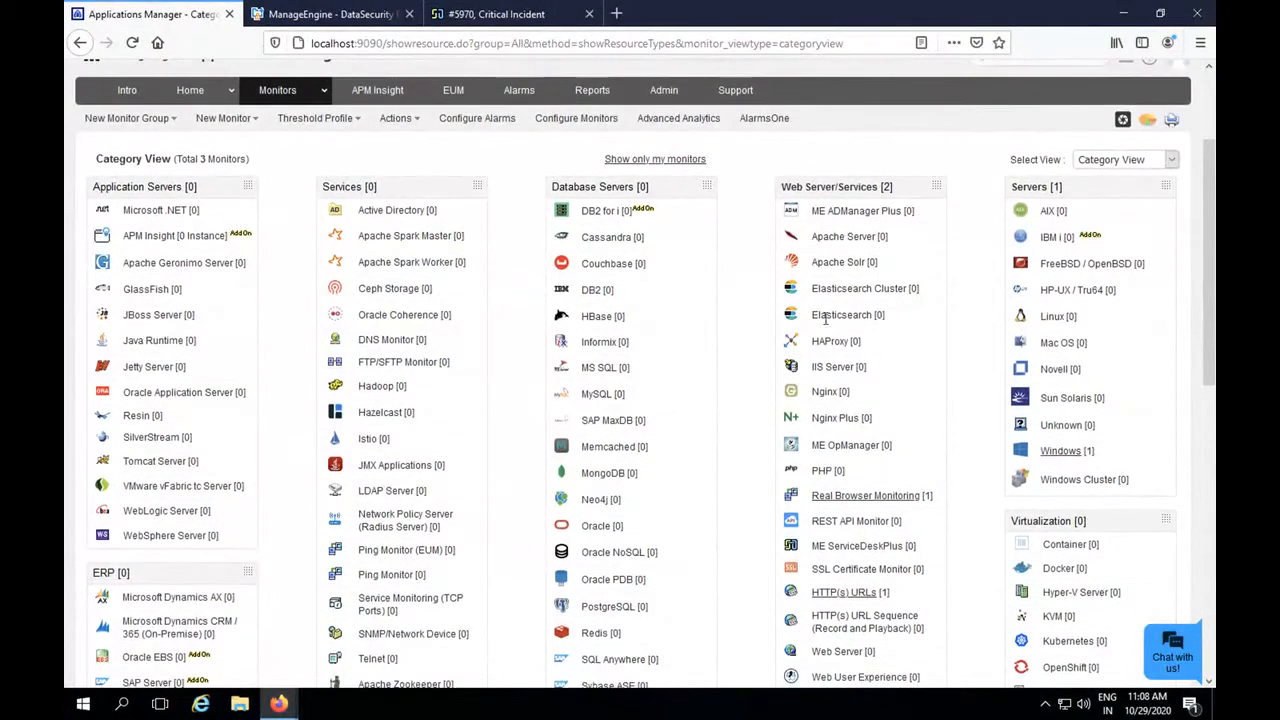
scroll(891, 442, down, 1)
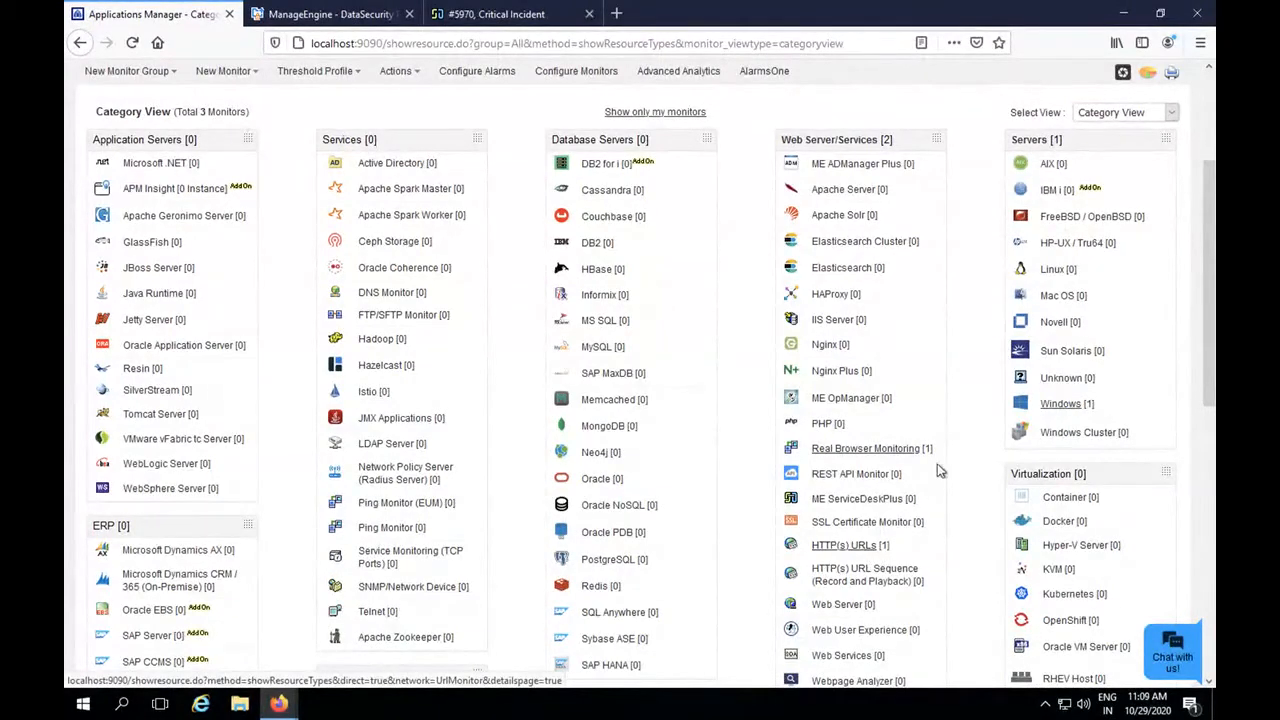
scroll(941, 465, down, 1)
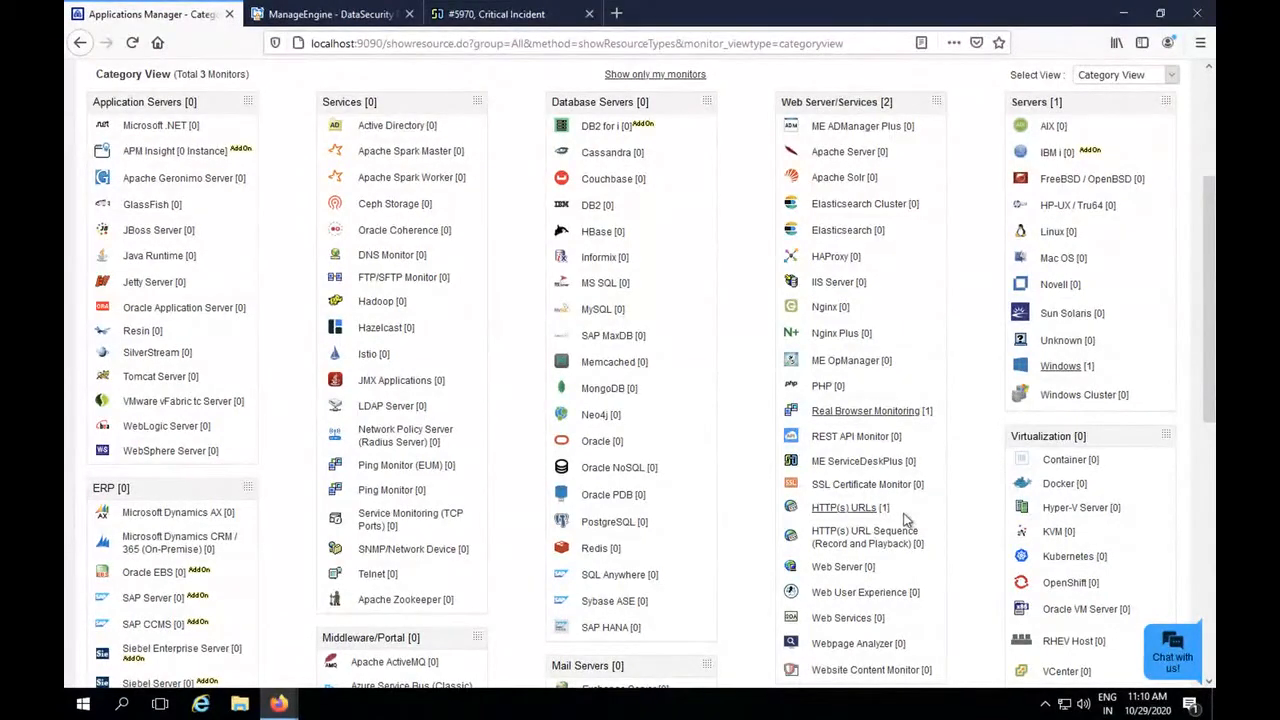
Open the ezePortal monitor under HTTP(s) URLs and review its monitor information, today's availability and response time.
click(858, 508)
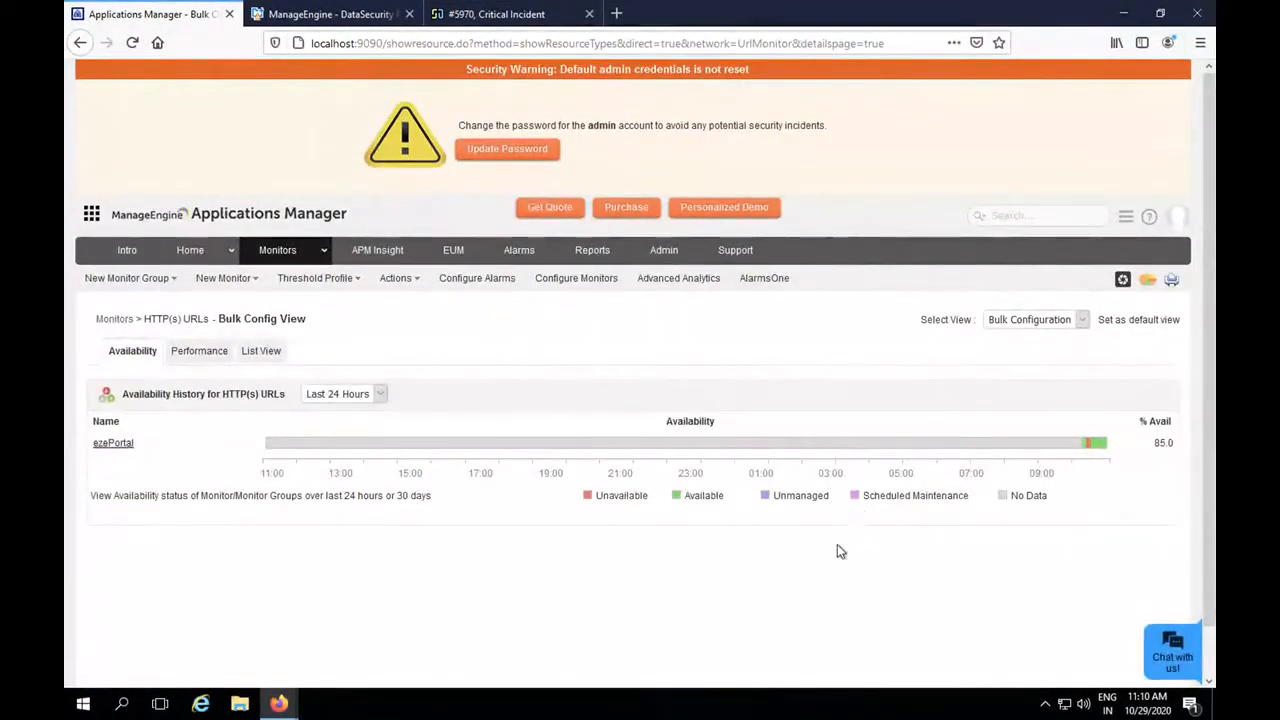
scroll(840, 550, down, 1)
scroll(825, 585, down, 1)
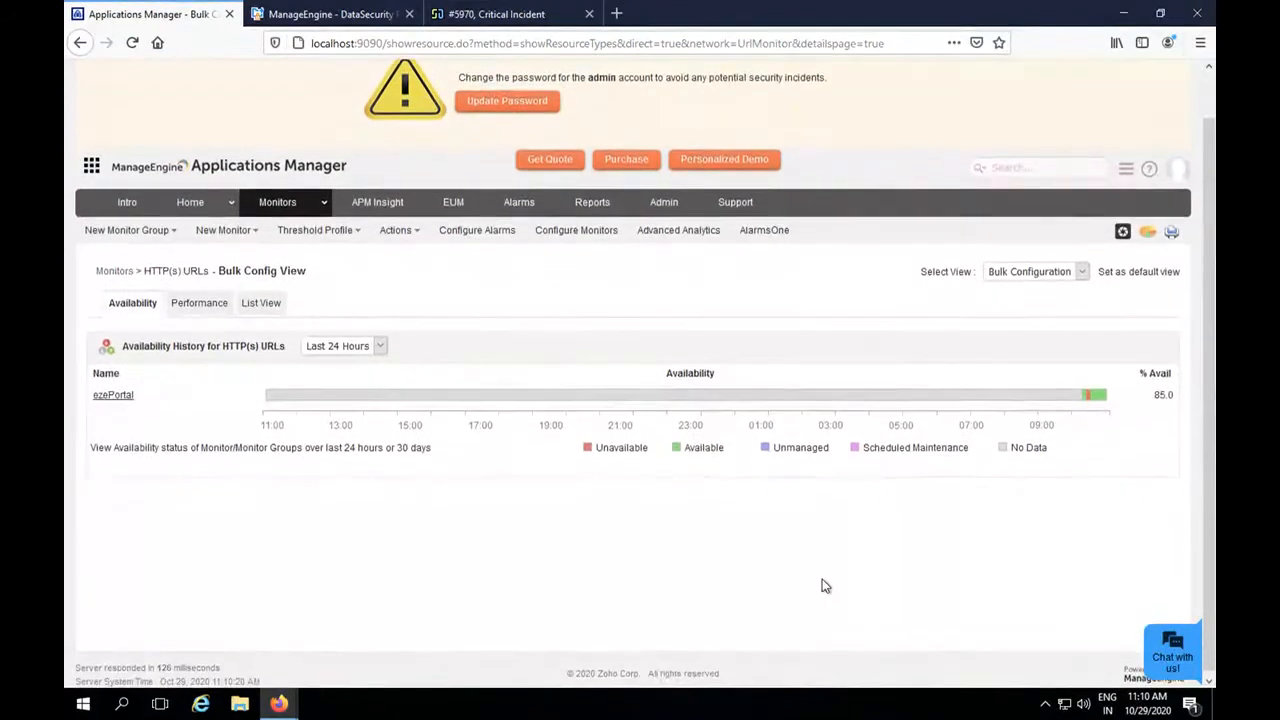
click(116, 398)
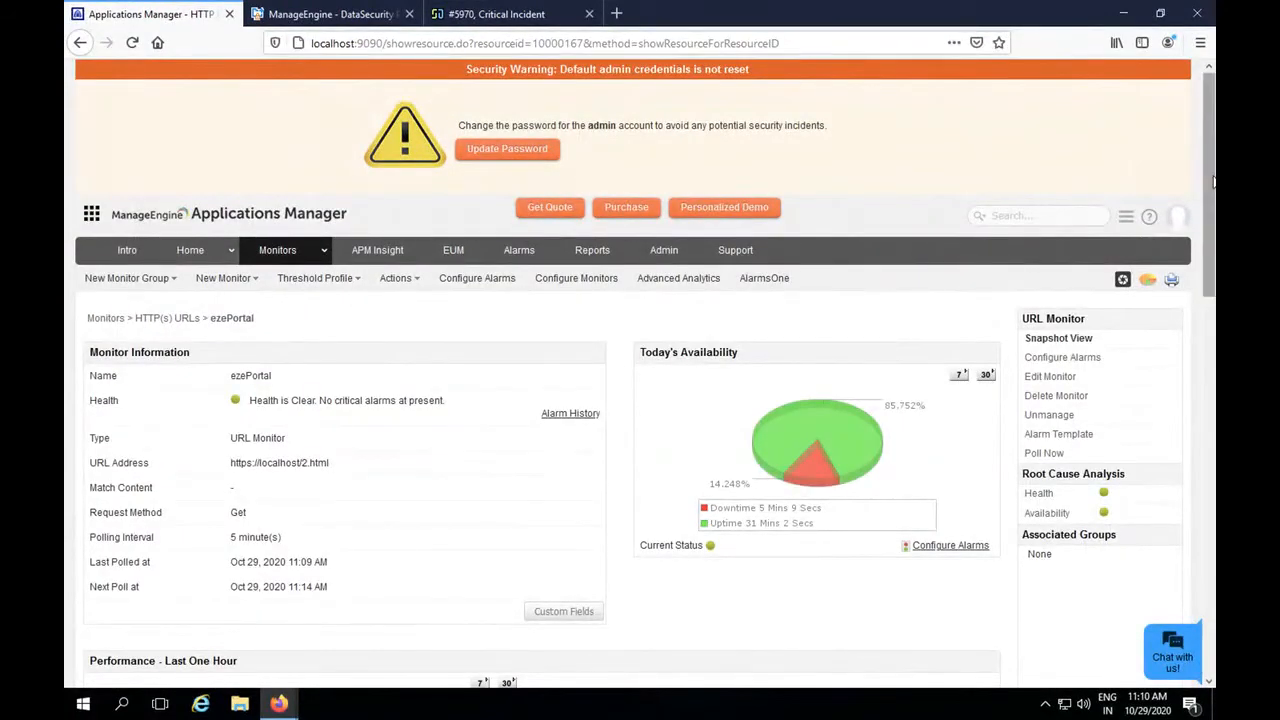
drag(1213, 181, 1213, 260)
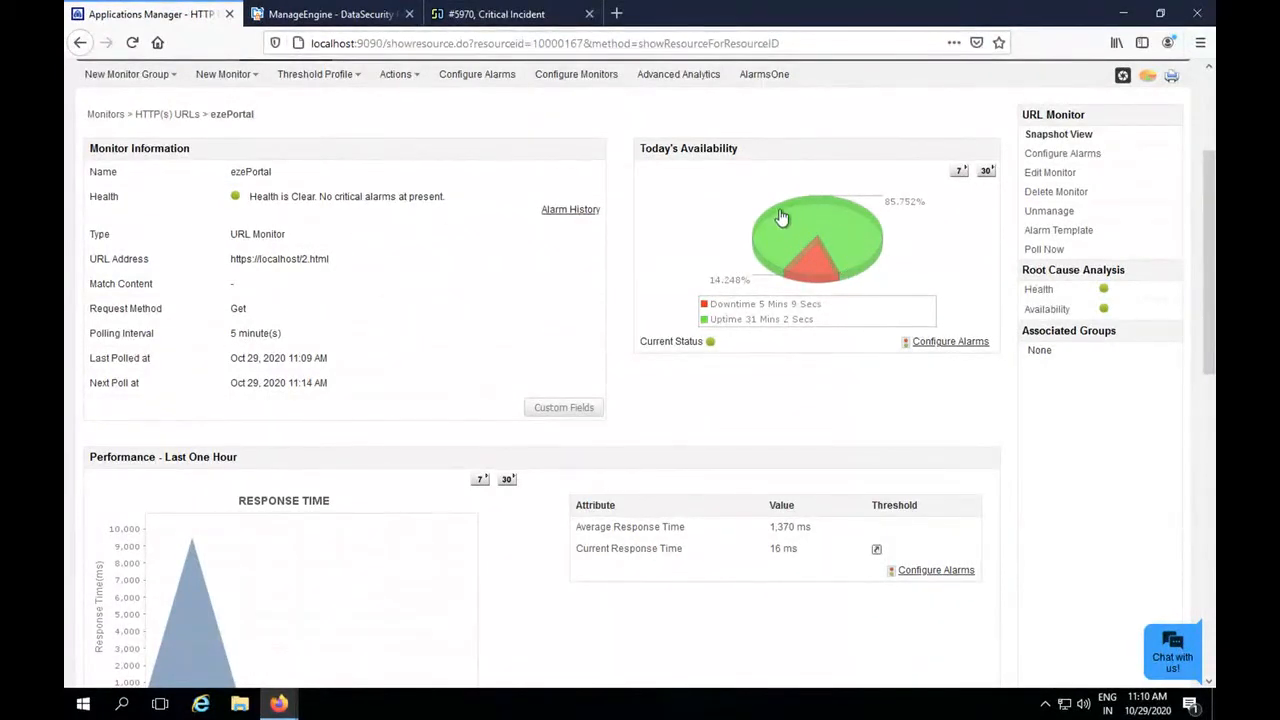
mouse_move(827, 206)
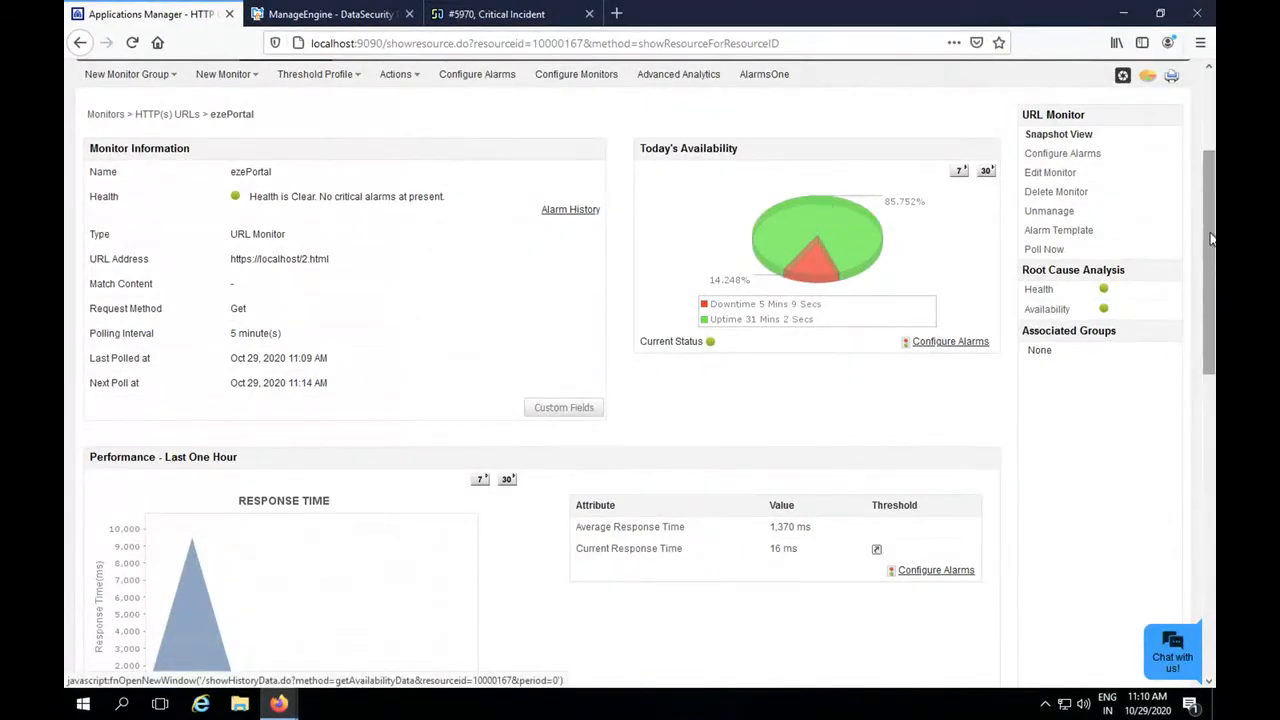
Open the HelpDesk product's configuration for editing in the Add-On Settings of the product administration.
drag(1213, 168, 1184, 157)
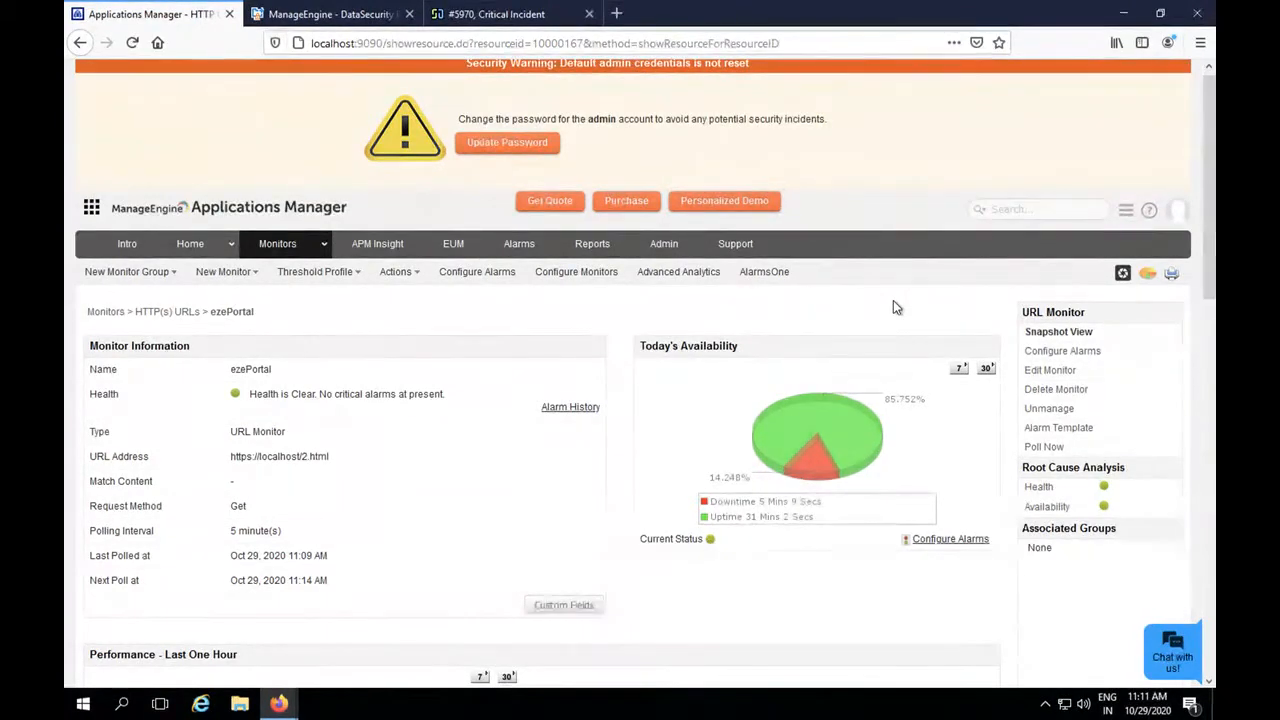
click(665, 245)
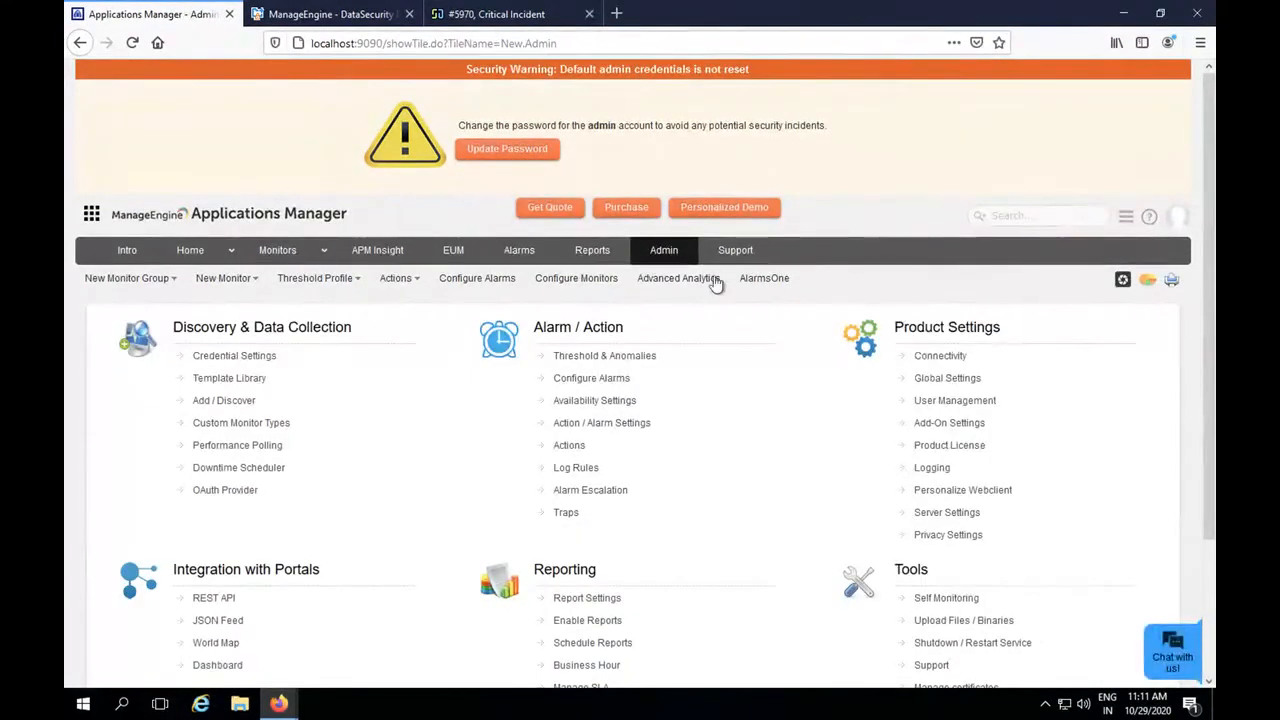
click(942, 426)
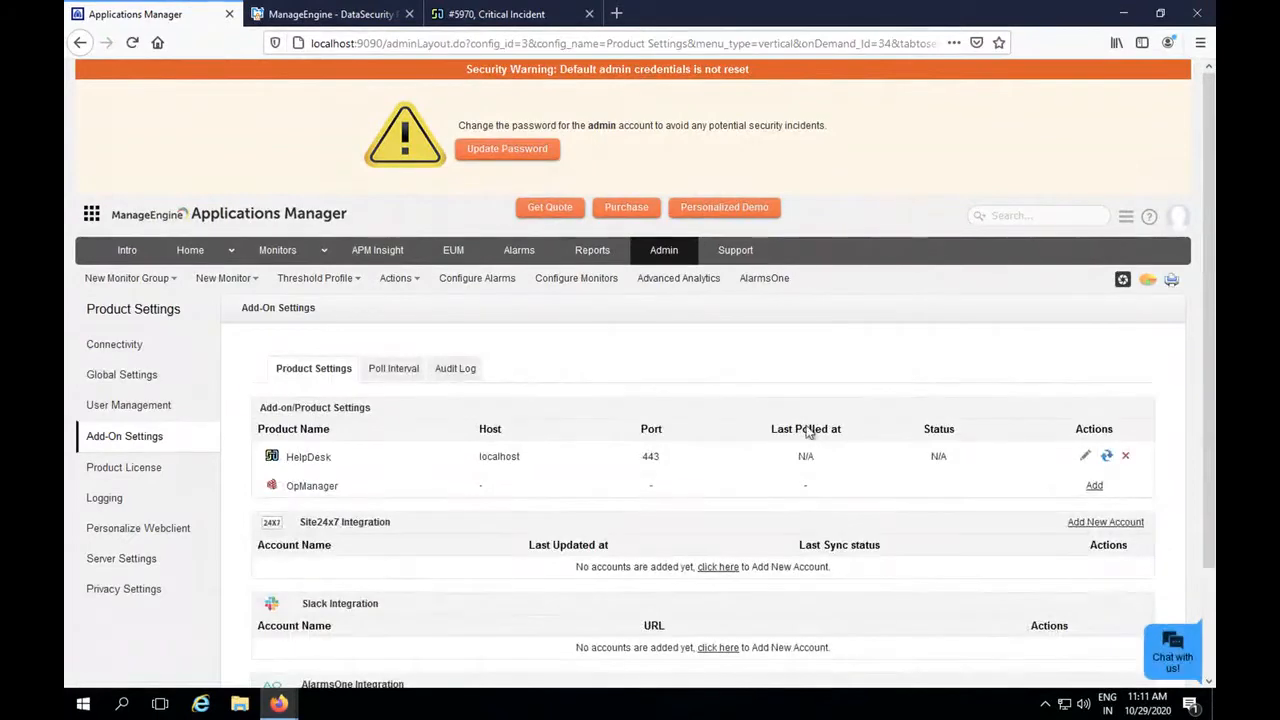
scroll(807, 427, down, 1)
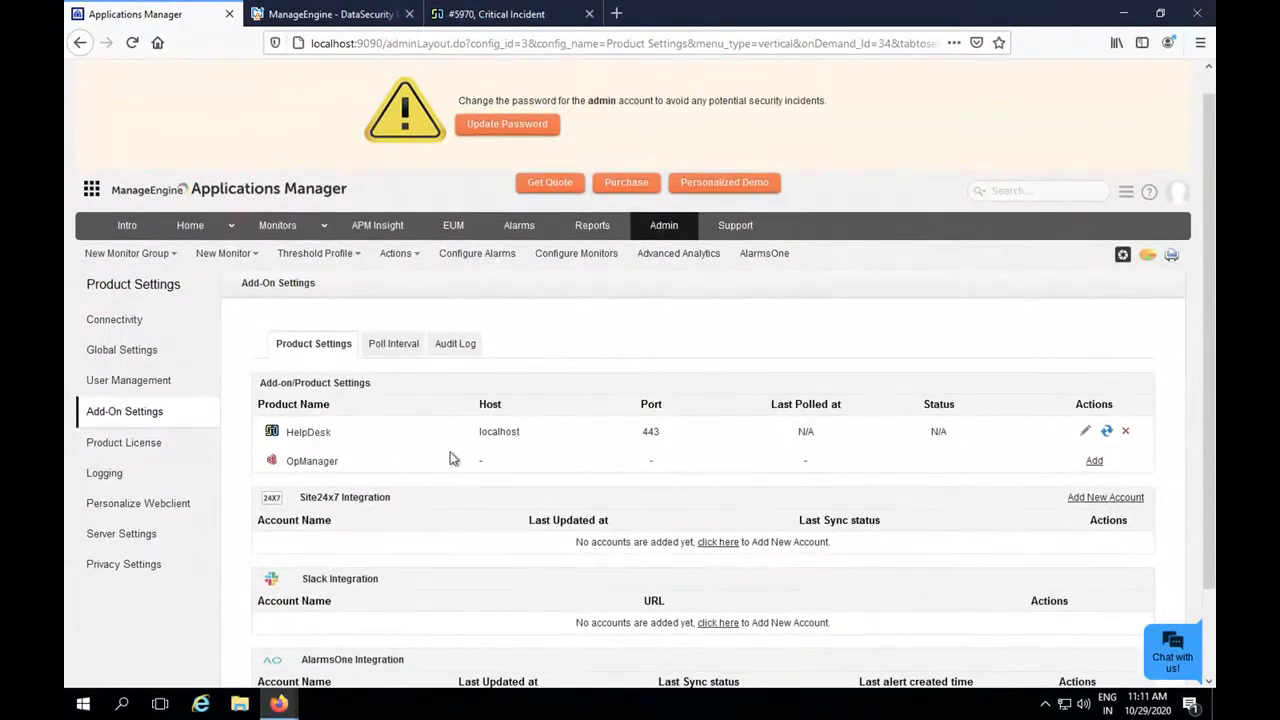
scroll(450, 458, down, 1)
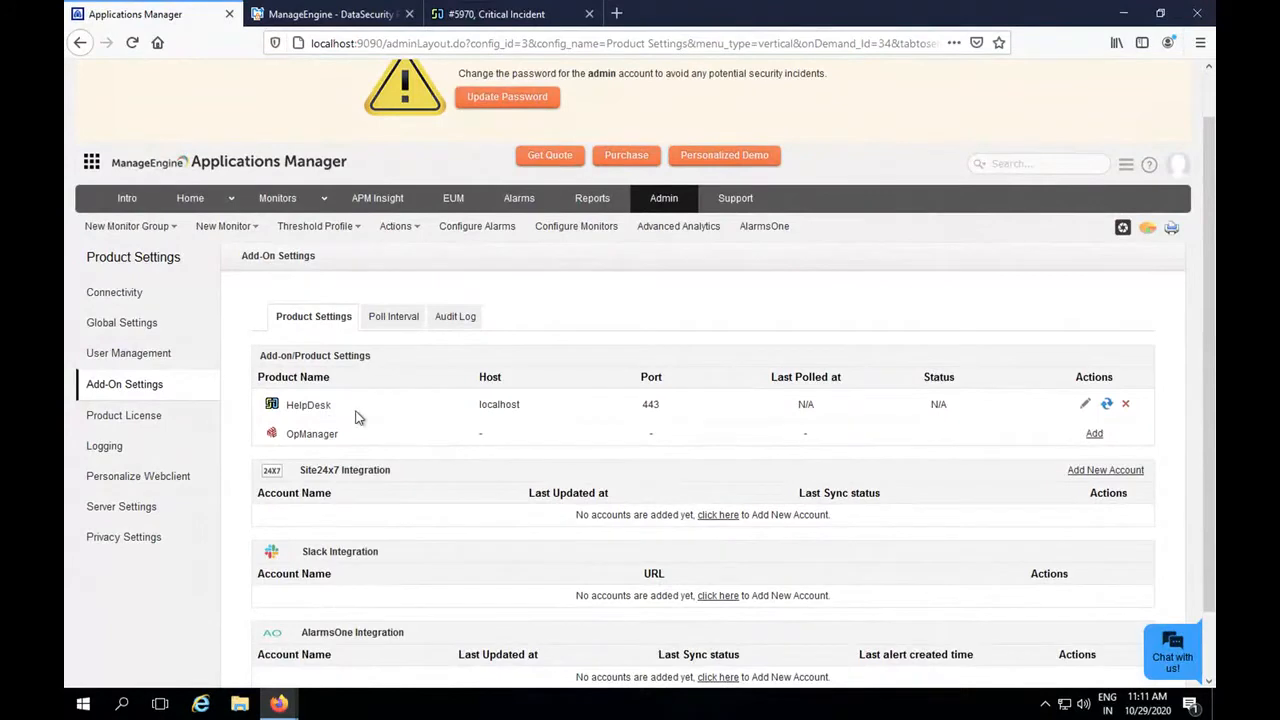
scroll(358, 418, down, 1)
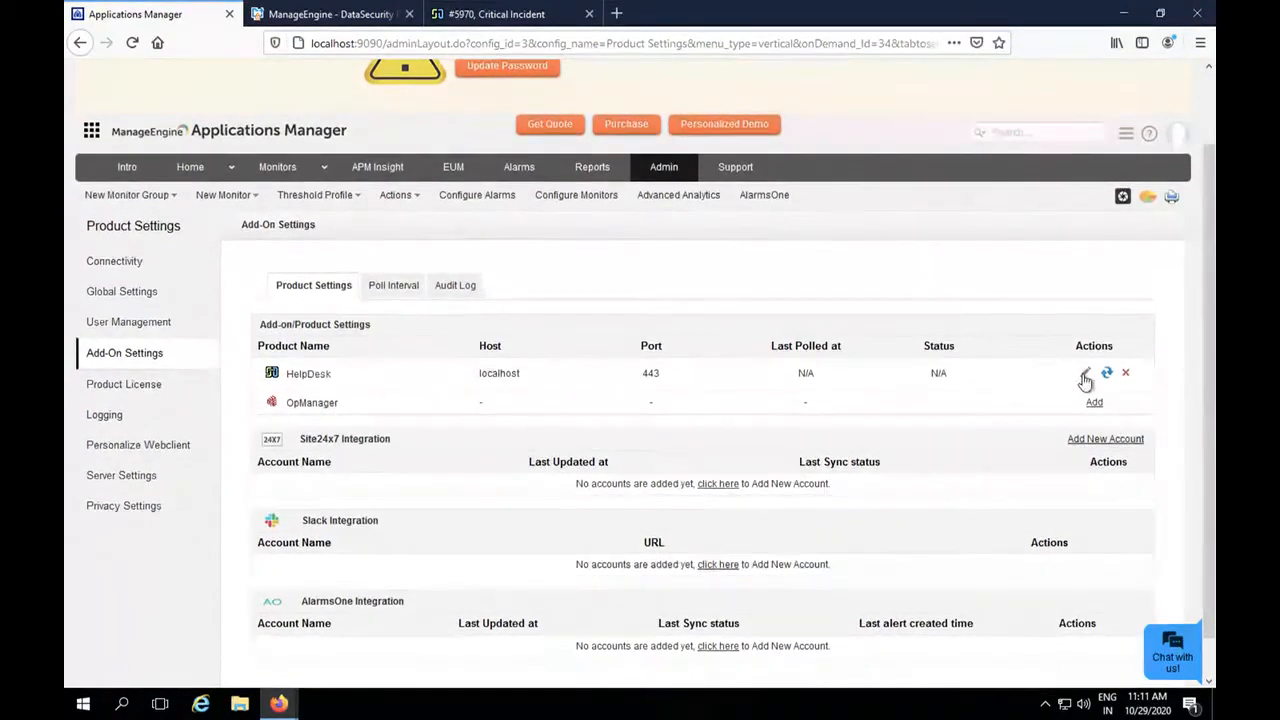
click(1085, 379)
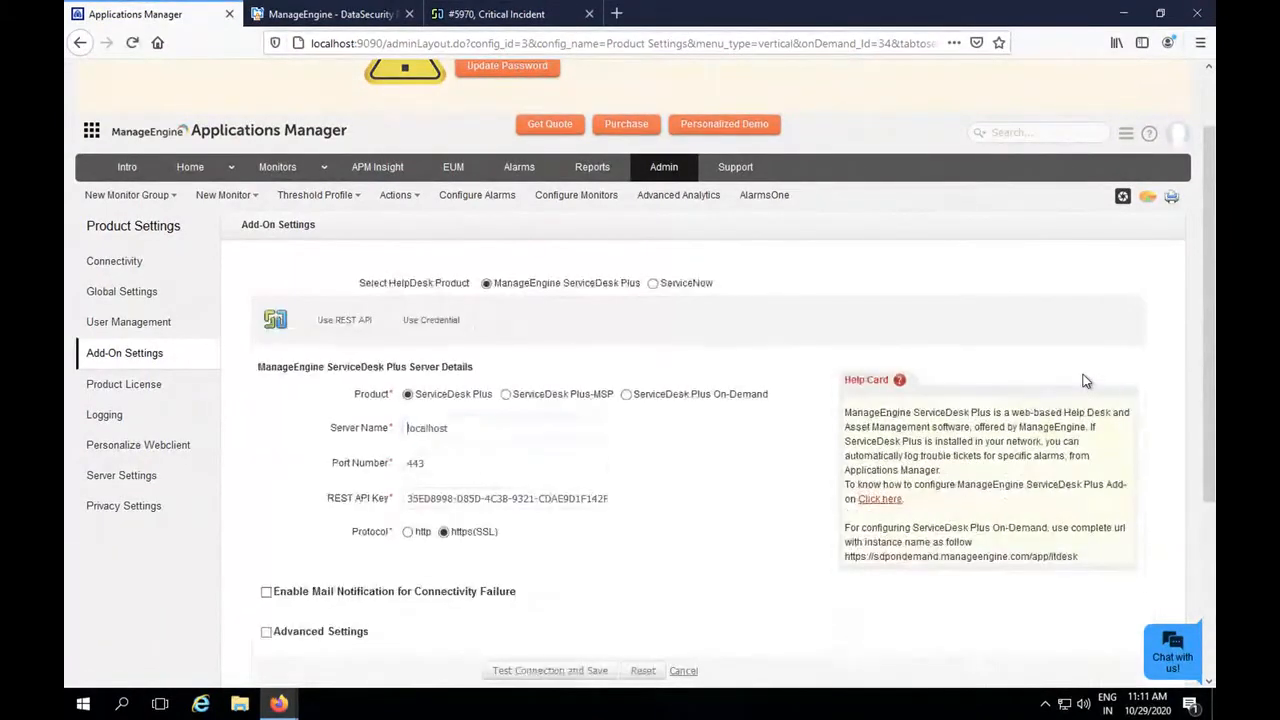
scroll(800, 536, down, 1)
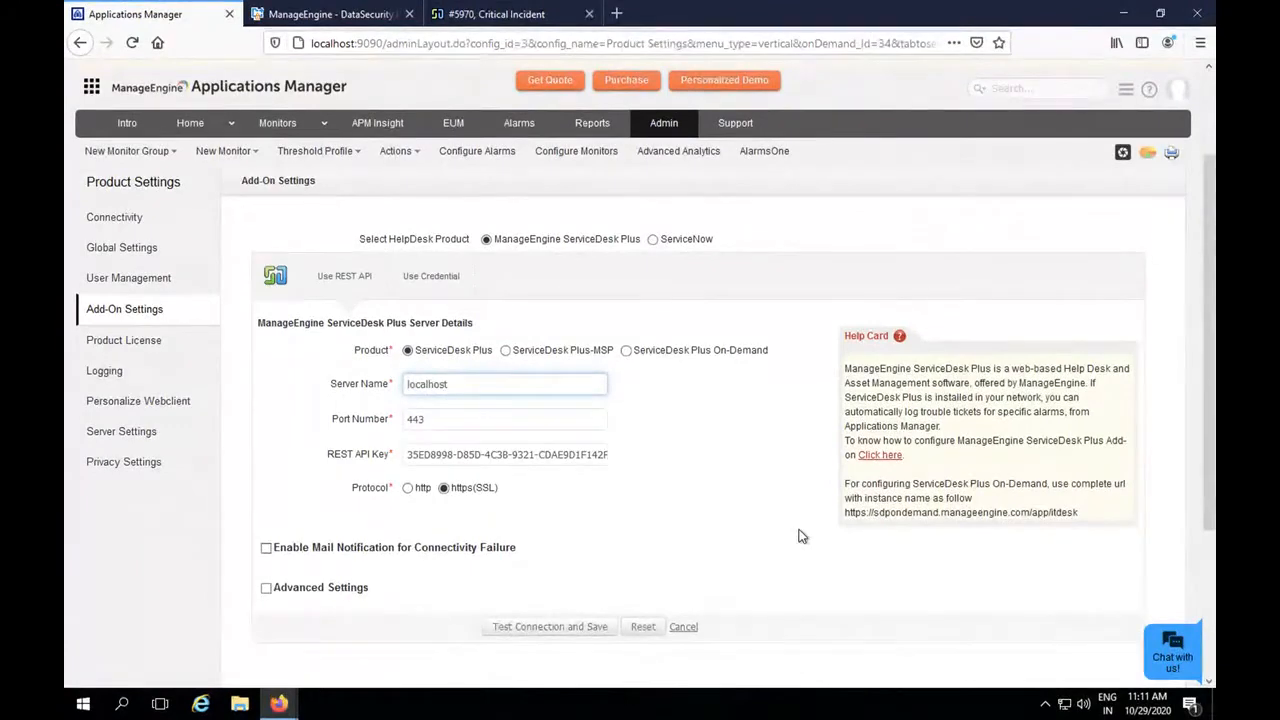
scroll(800, 536, down, 1)
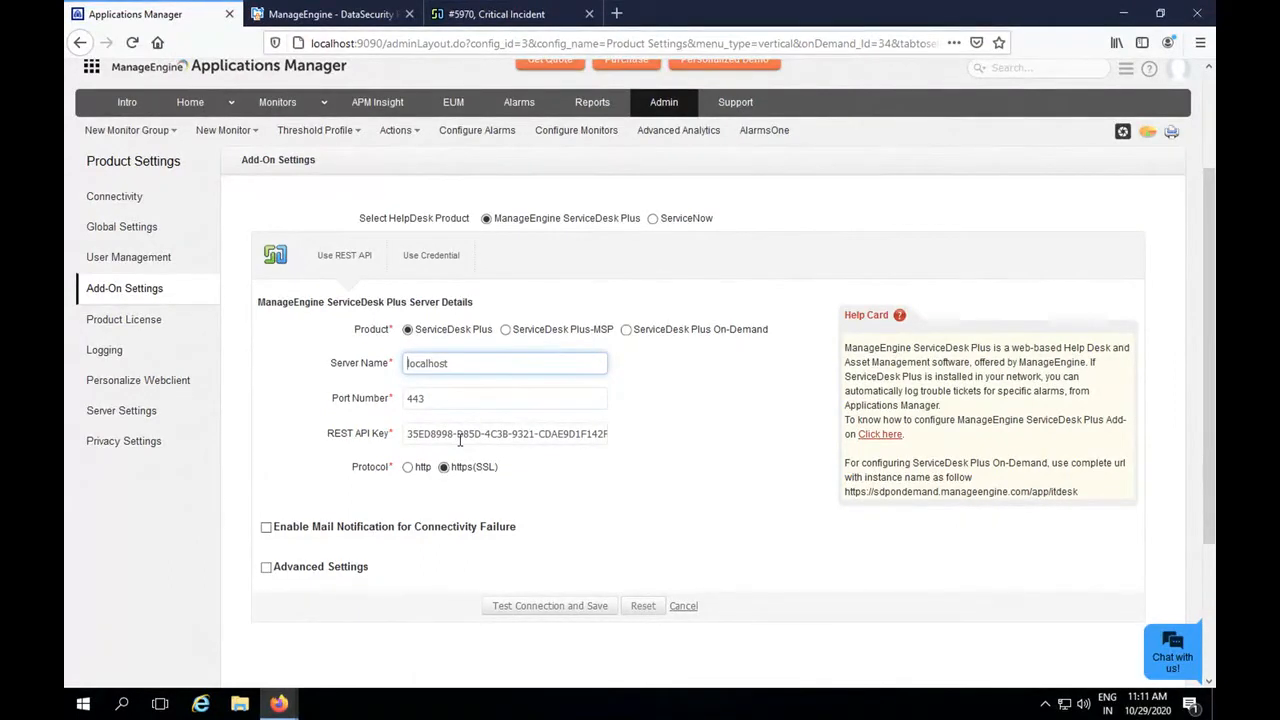
Switch to ServiceDesk Plus, view the API key generation options in the user profile, and close them without regenerating the key.
click(507, 16)
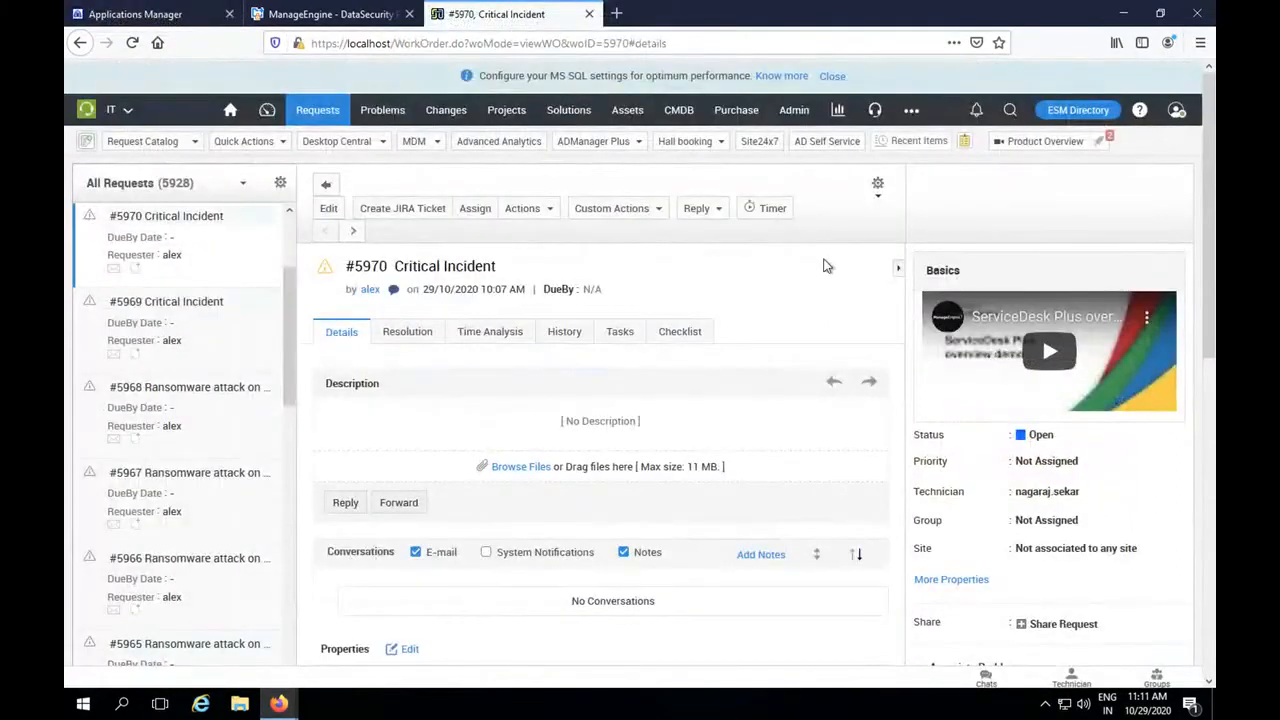
click(1177, 112)
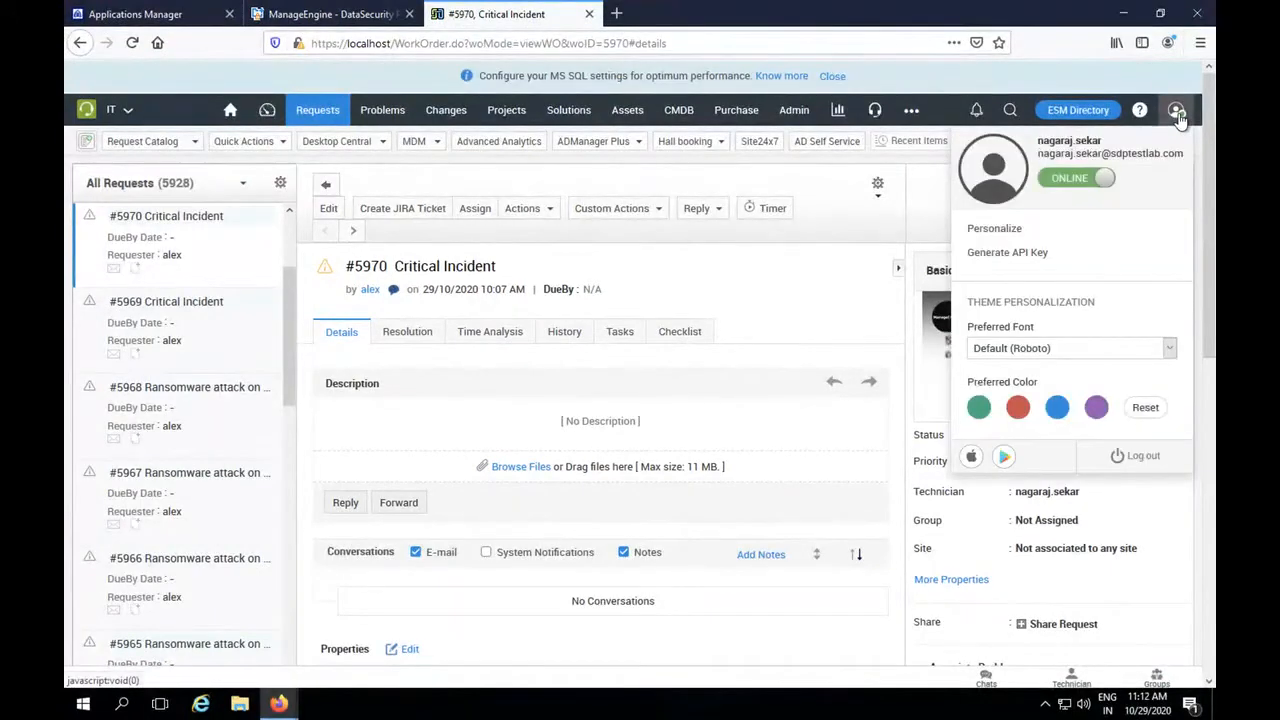
click(1022, 255)
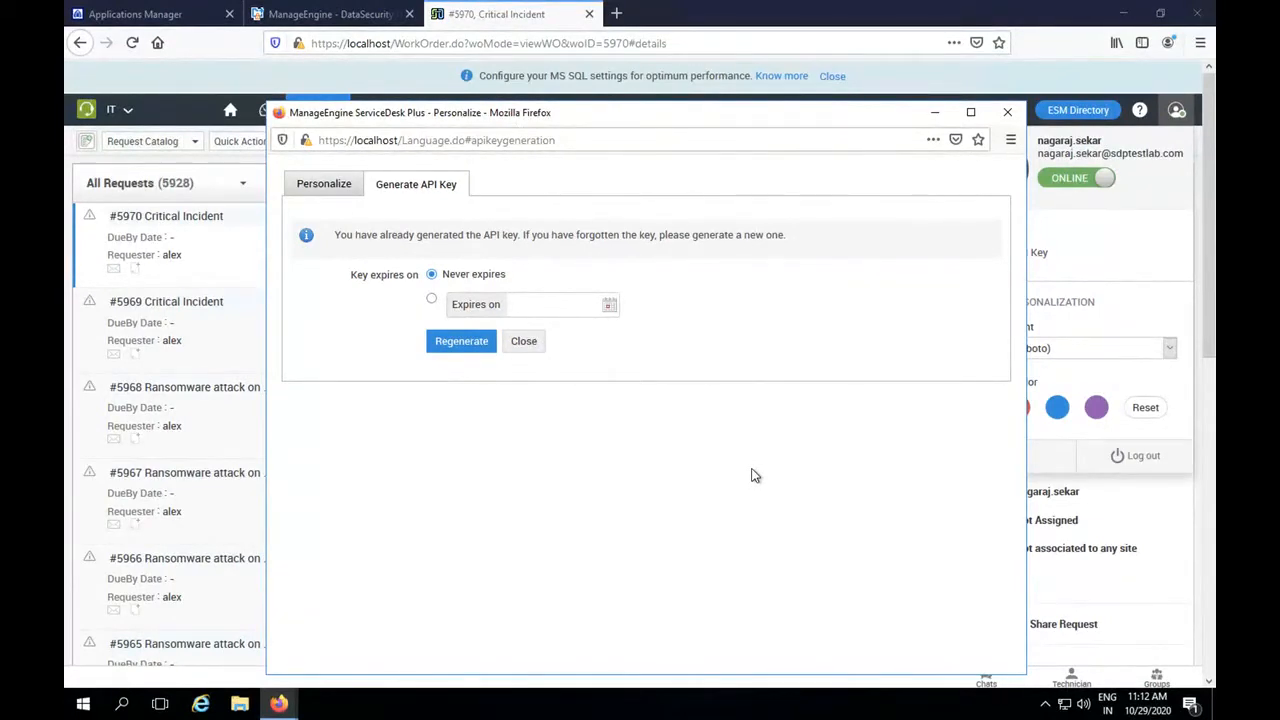
click(1008, 113)
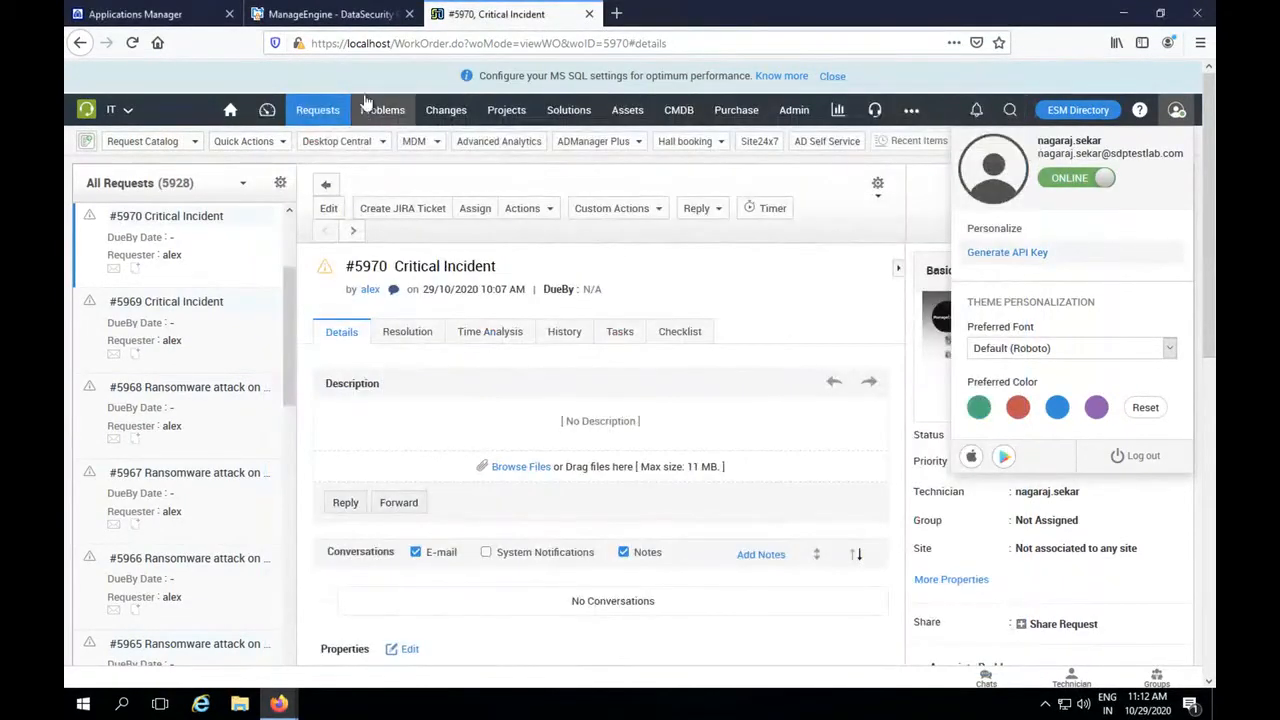
Return to Applications Manager, test and save the ServiceDesk Plus connection, and agree to logging and managing tickets there.
click(172, 22)
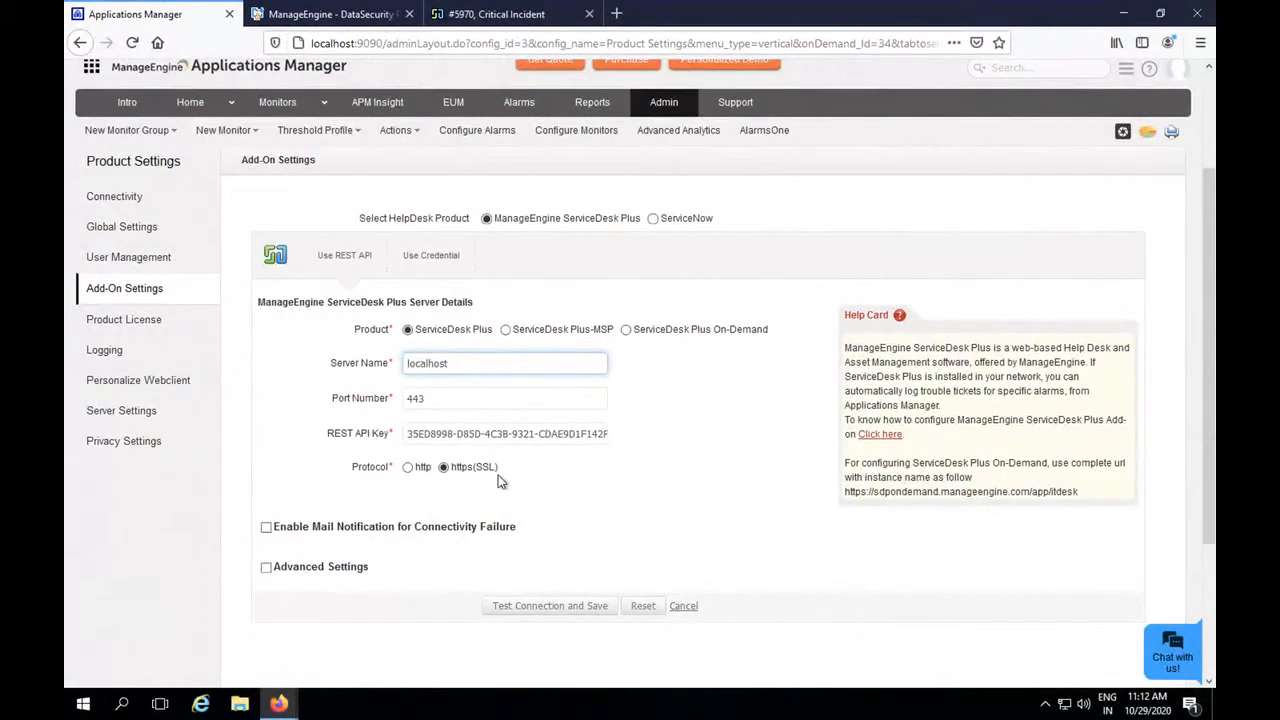
click(558, 611)
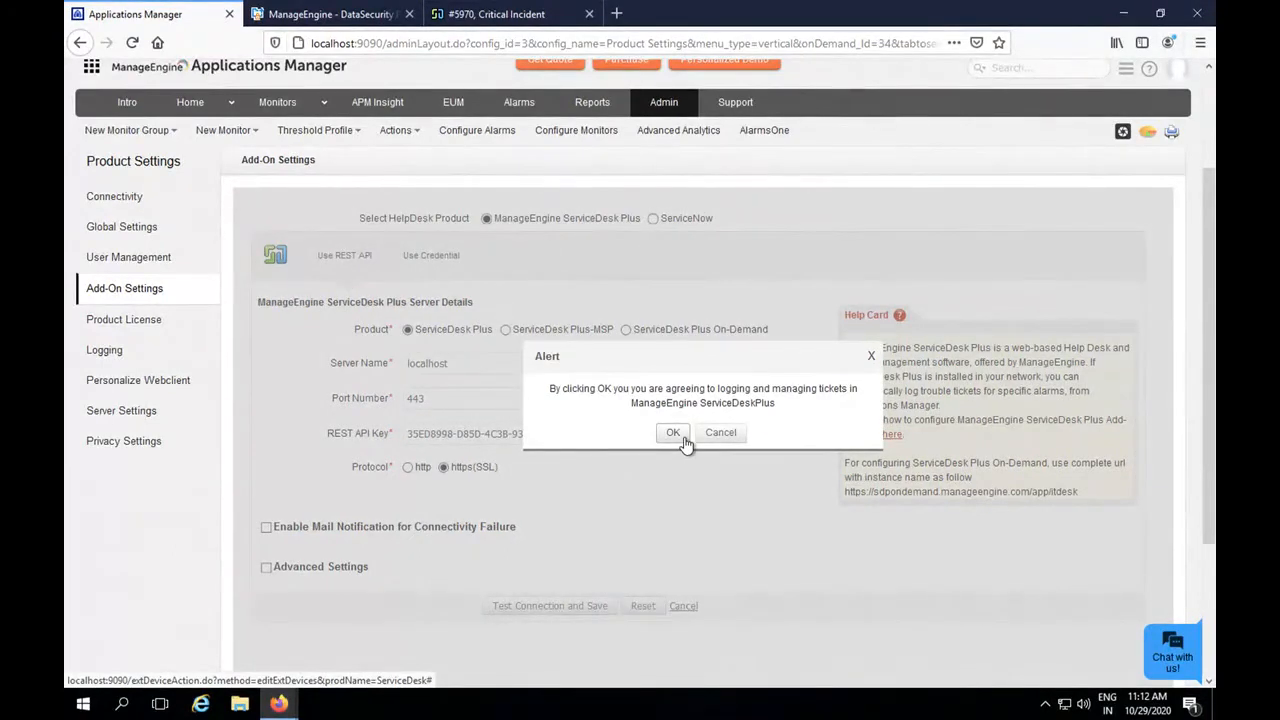
click(678, 437)
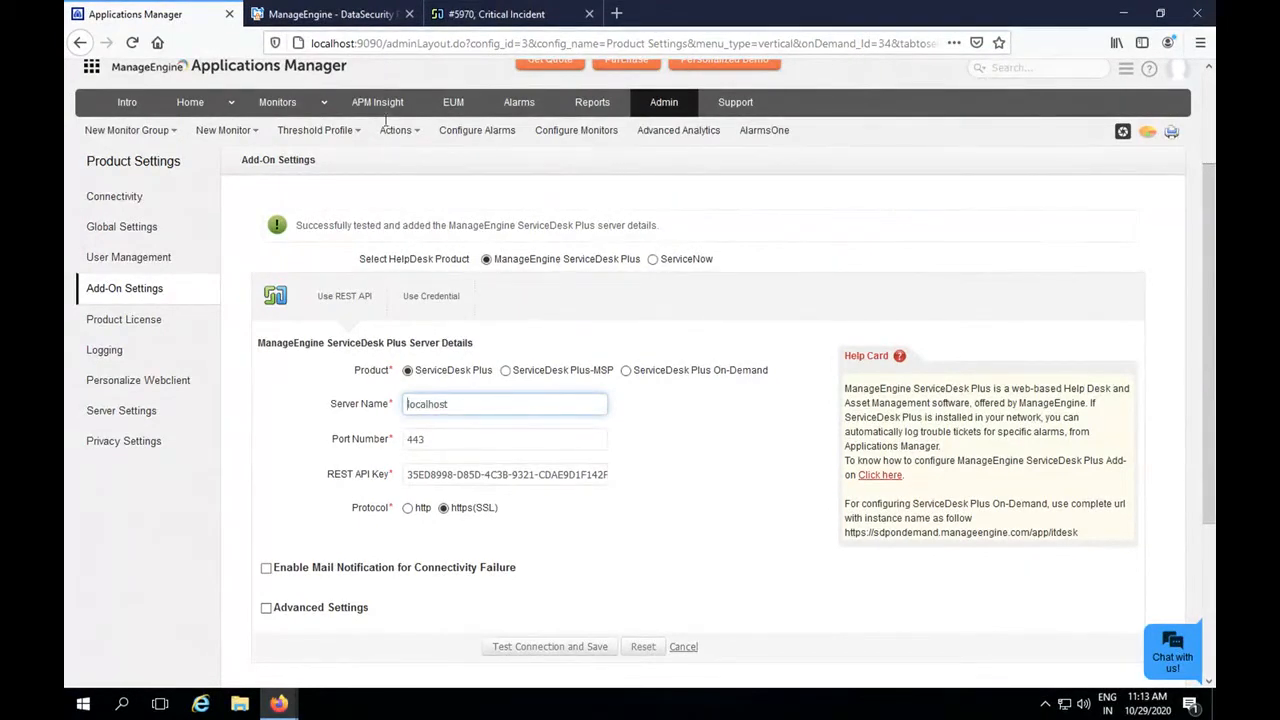
Start adding a new monitor of type HTTP(s) URLs under Web Server/Services.
click(301, 108)
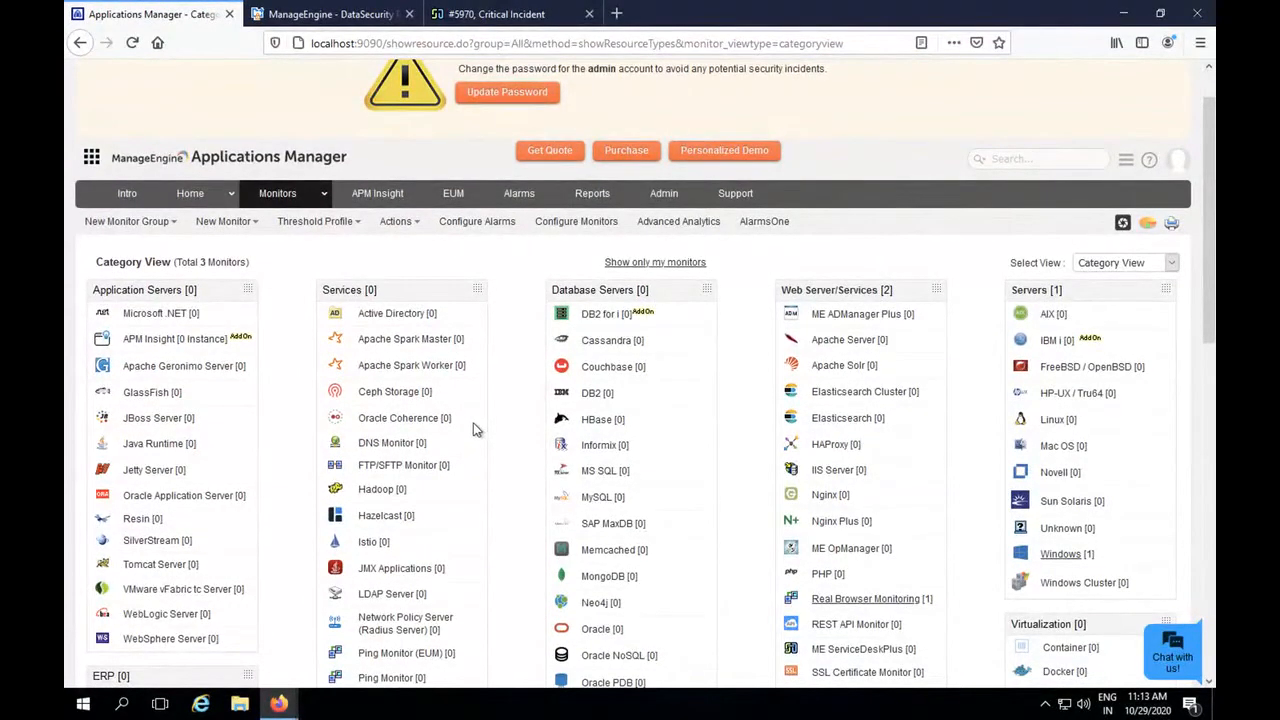
click(245, 223)
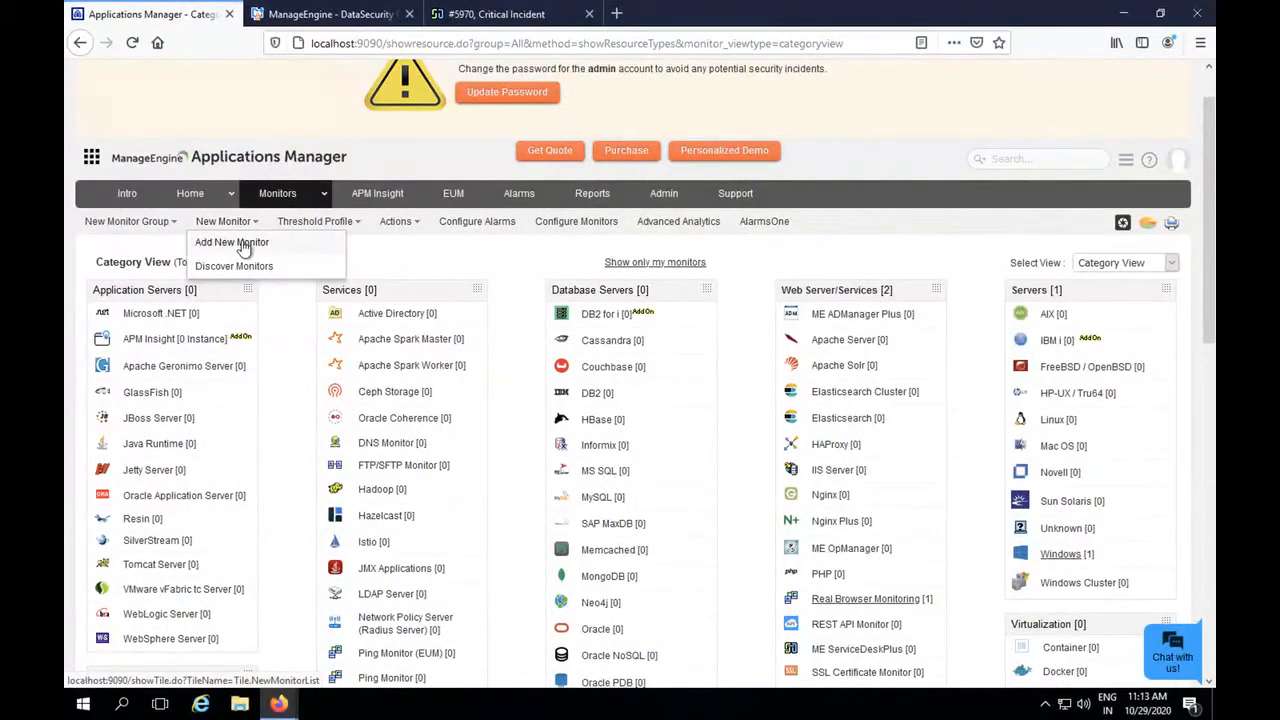
click(245, 248)
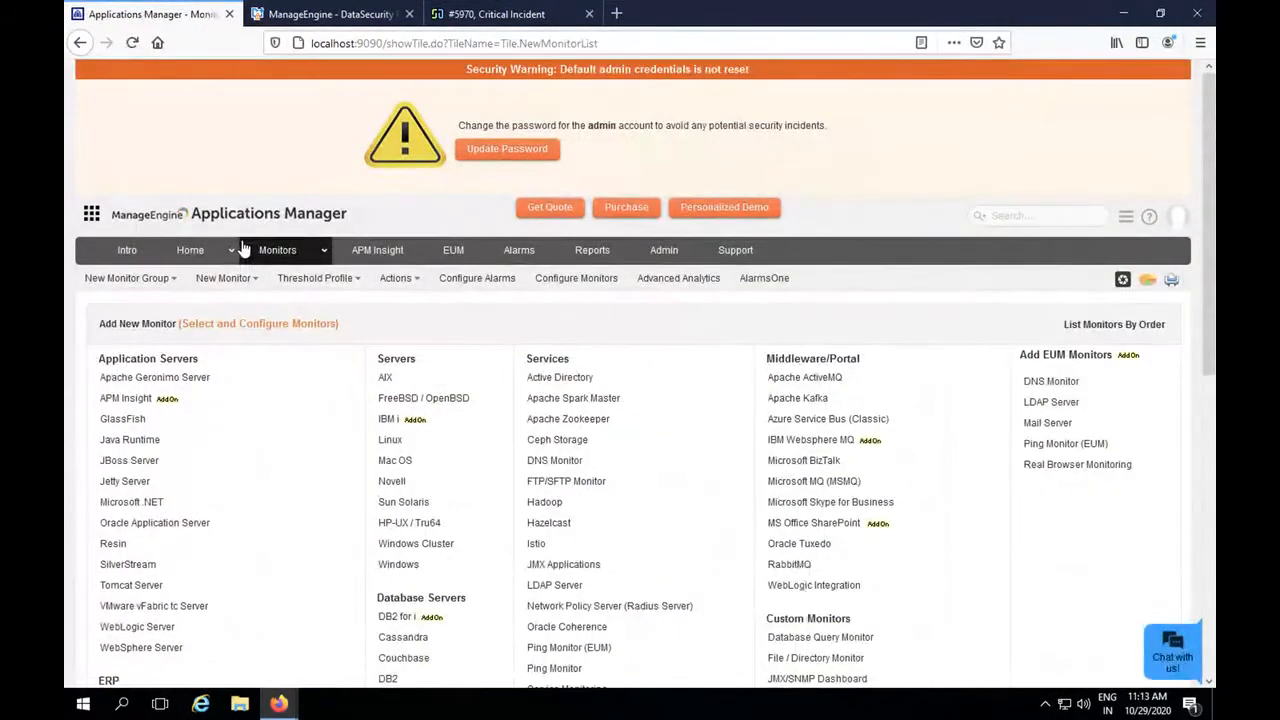
scroll(366, 435, down, 1)
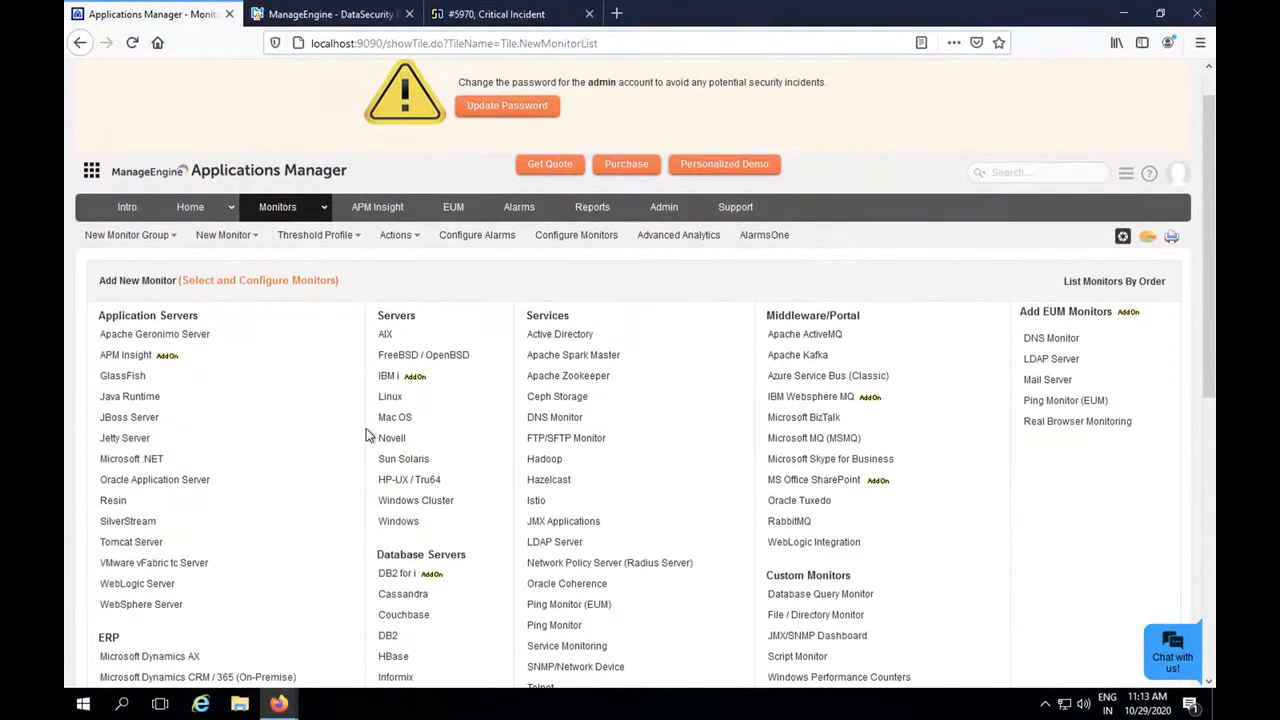
scroll(366, 432, down, 1)
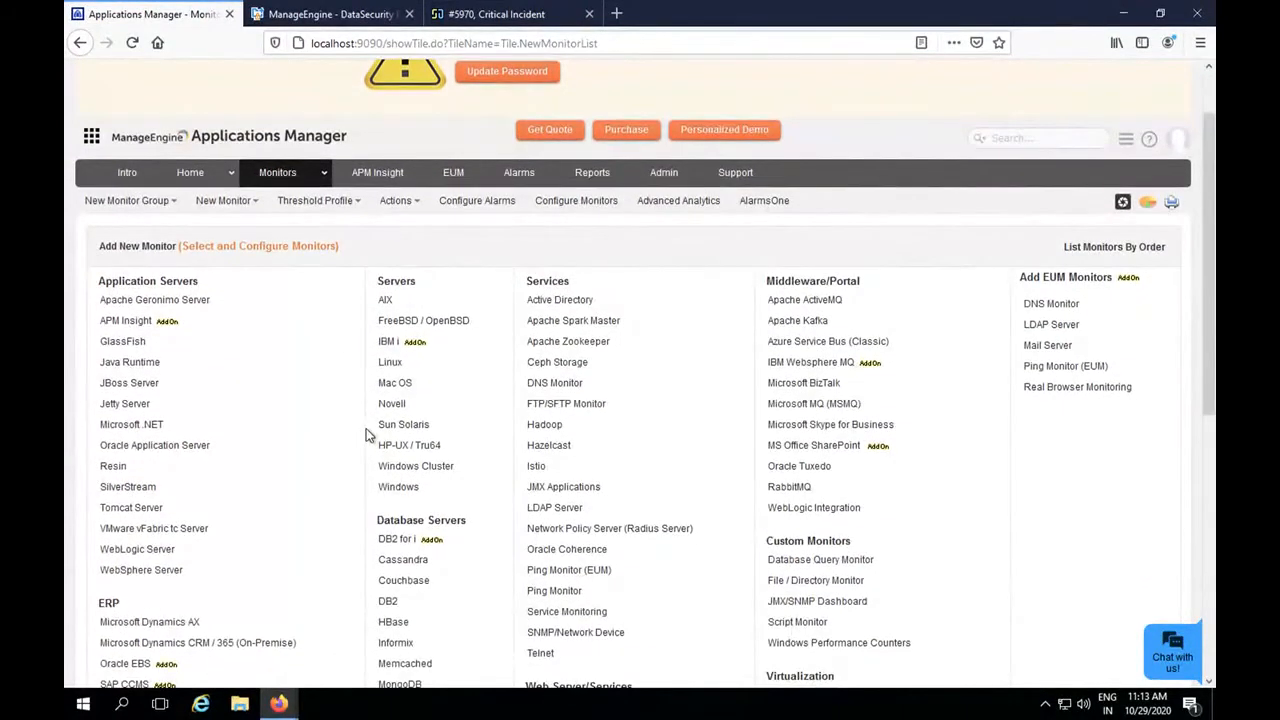
scroll(366, 428, down, 1)
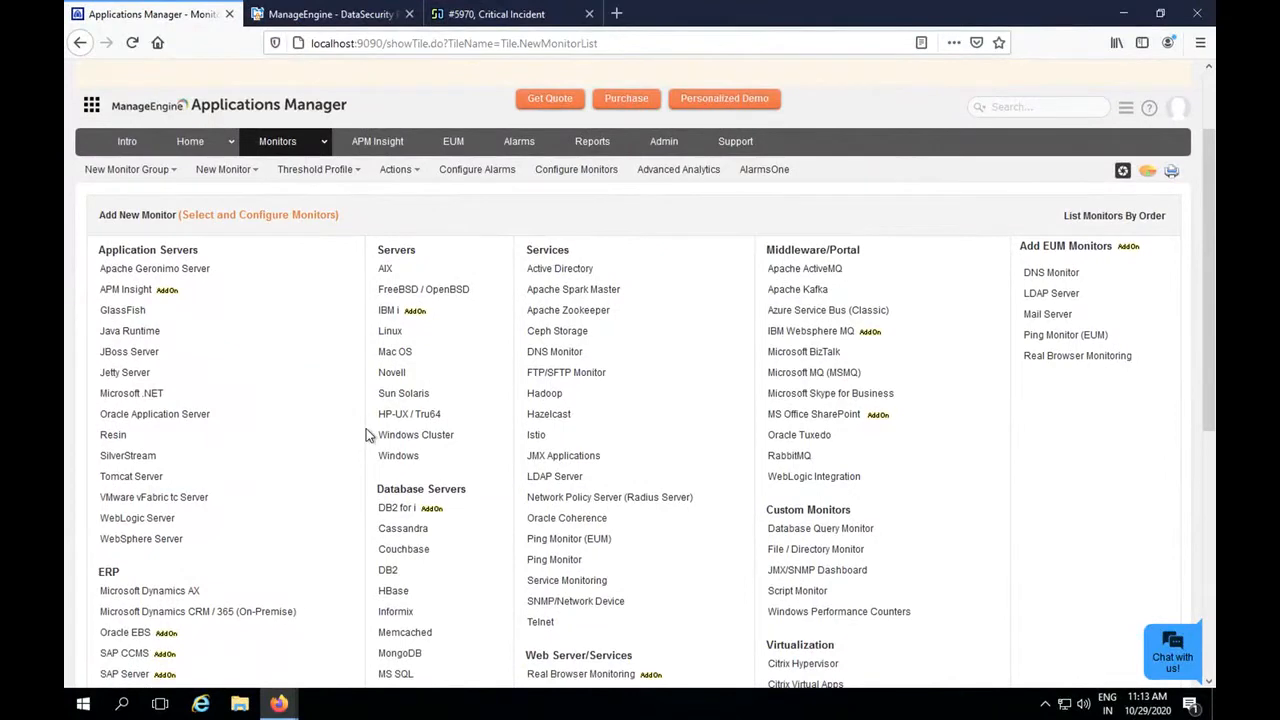
scroll(366, 435, down, 1)
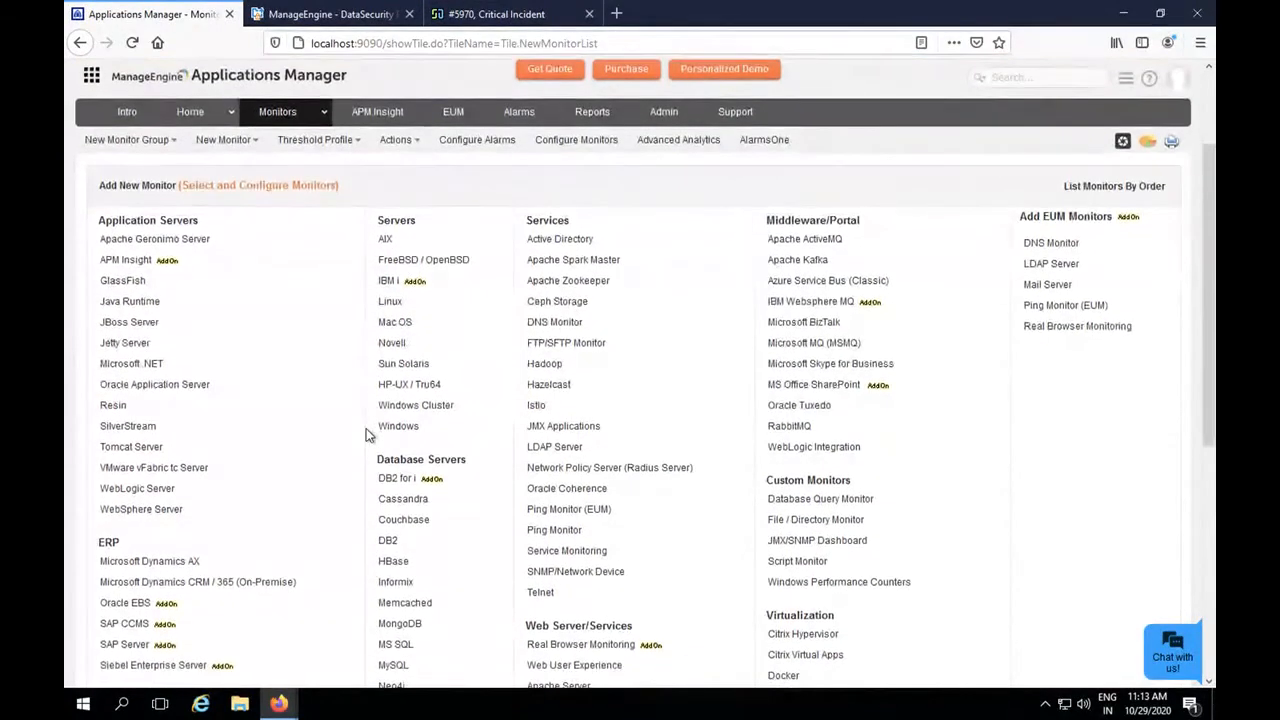
scroll(366, 428, down, 1)
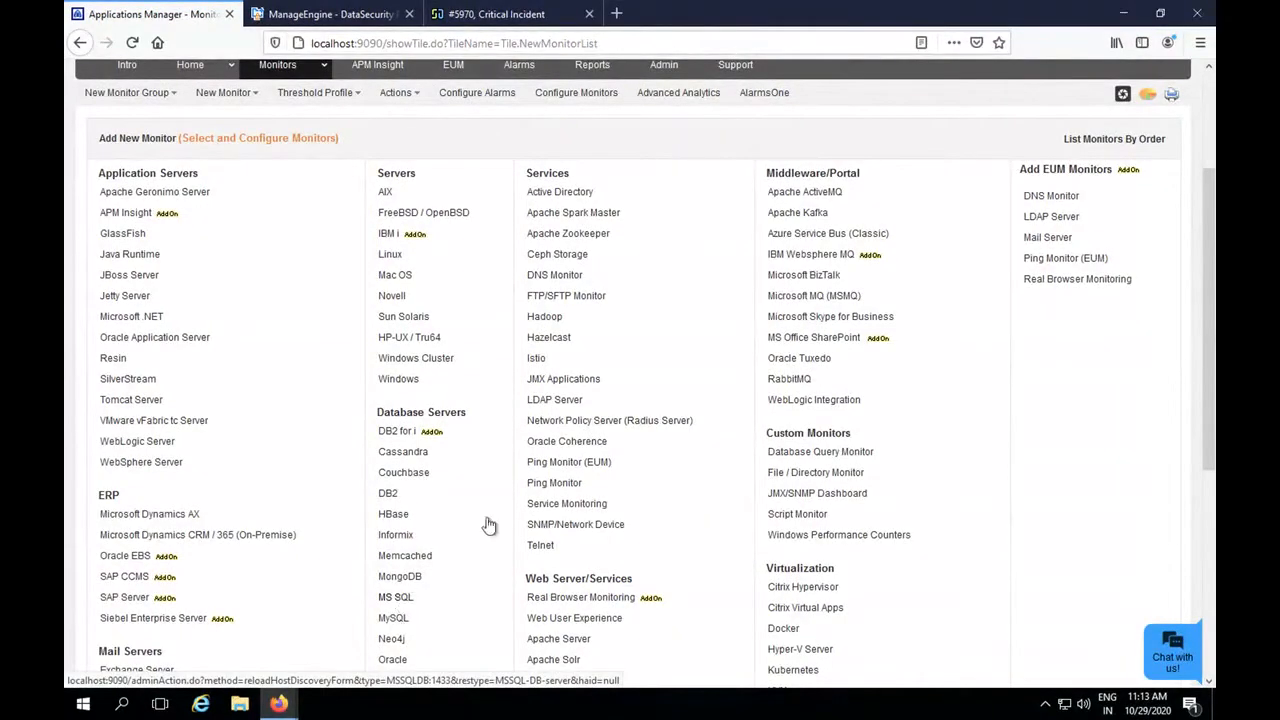
drag(1208, 358, 1208, 521)
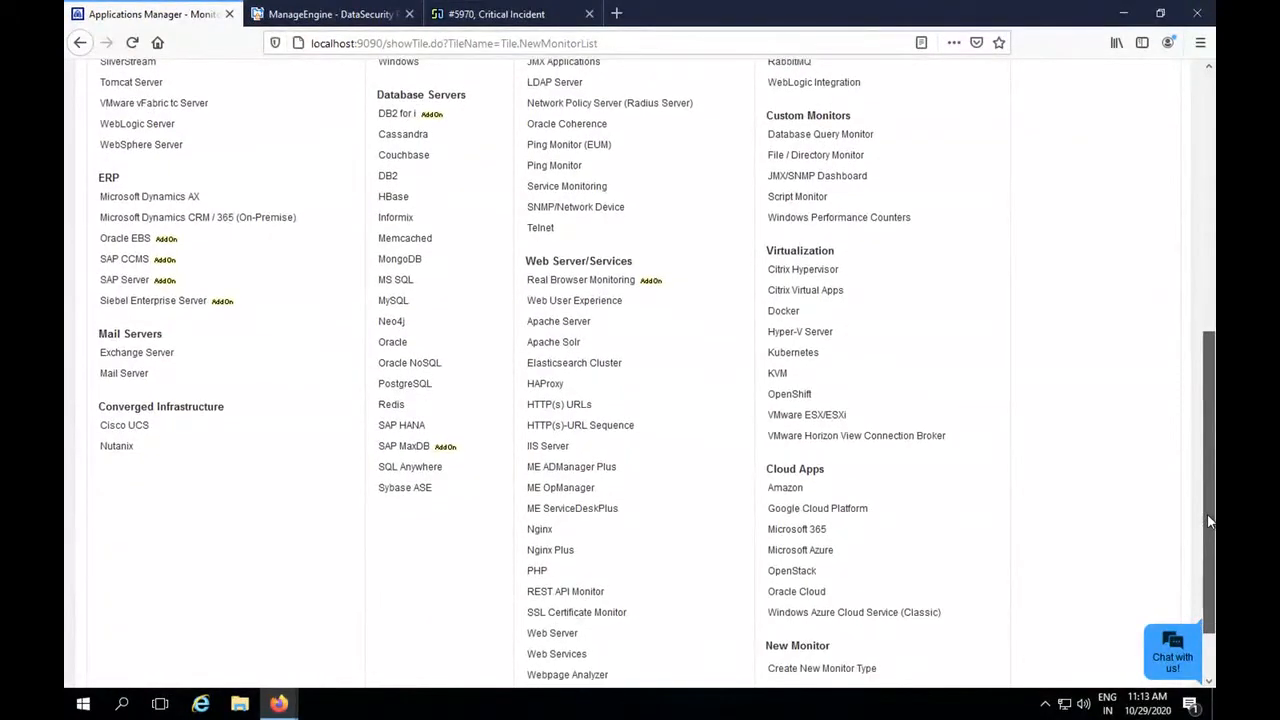
click(561, 404)
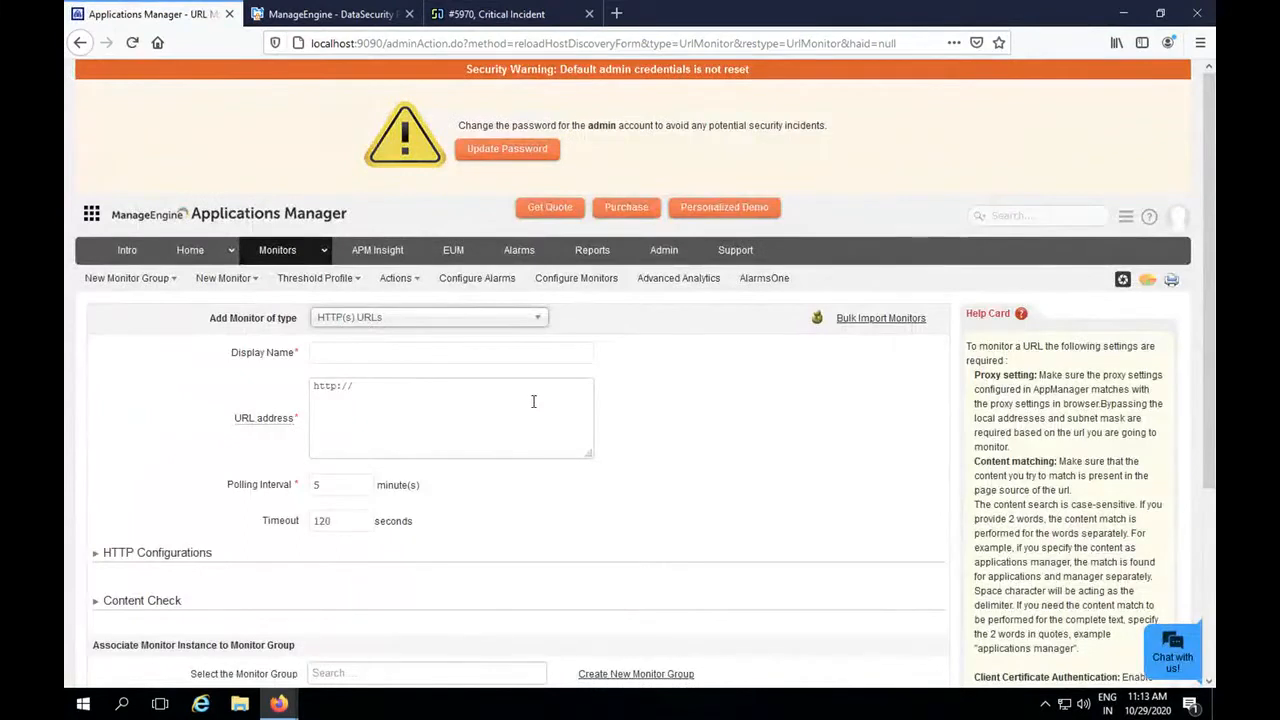
click(409, 355)
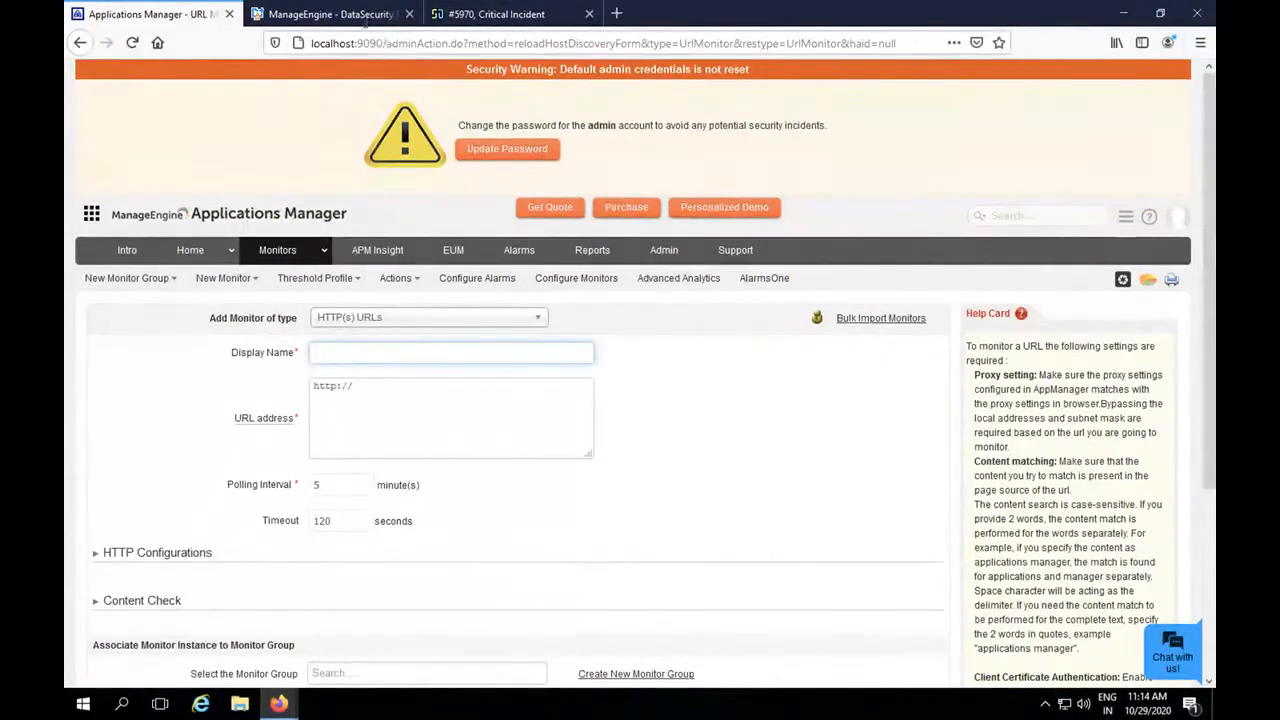
click(358, 15)
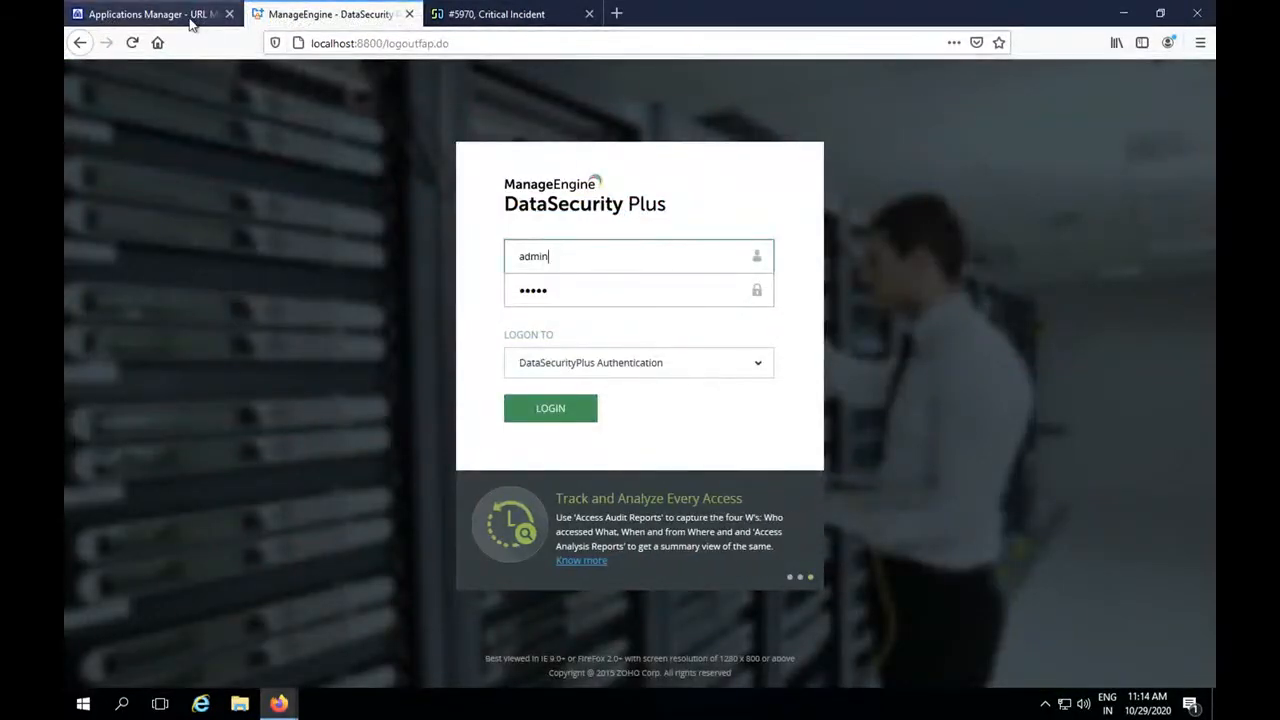
click(150, 14)
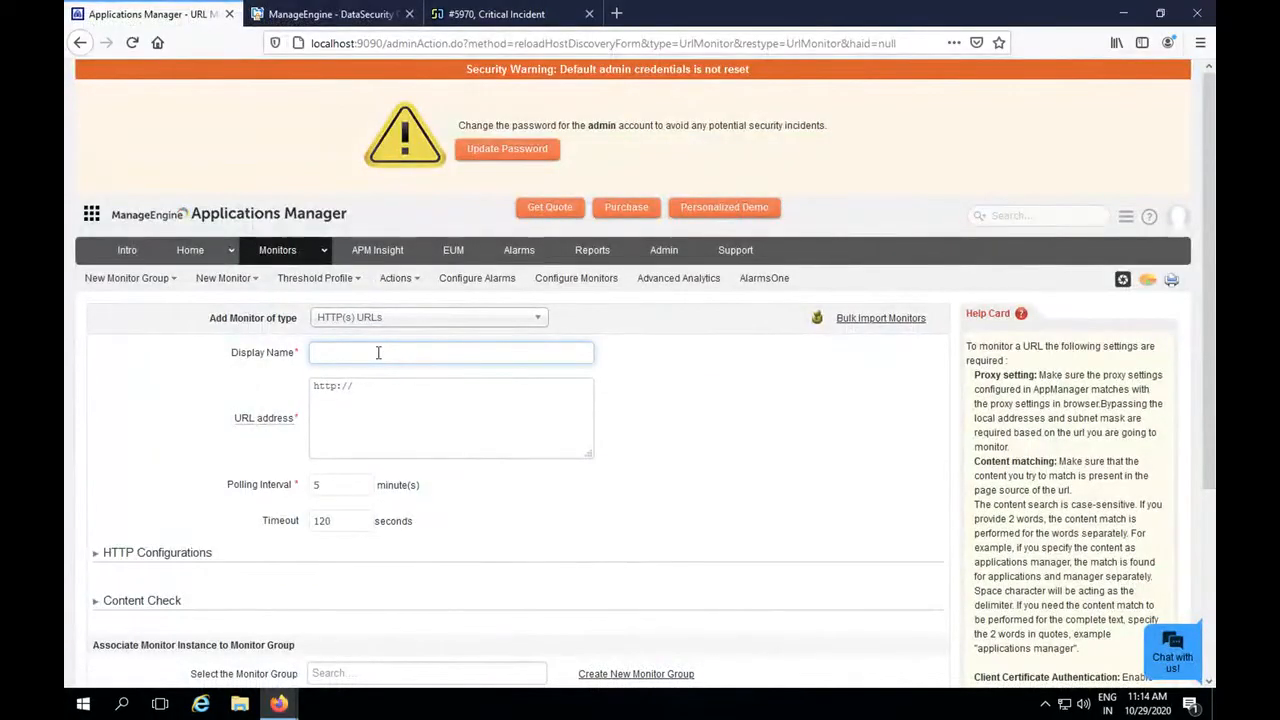
text(DataSecurityPlus)
click(385, 386)
text(localhost:)
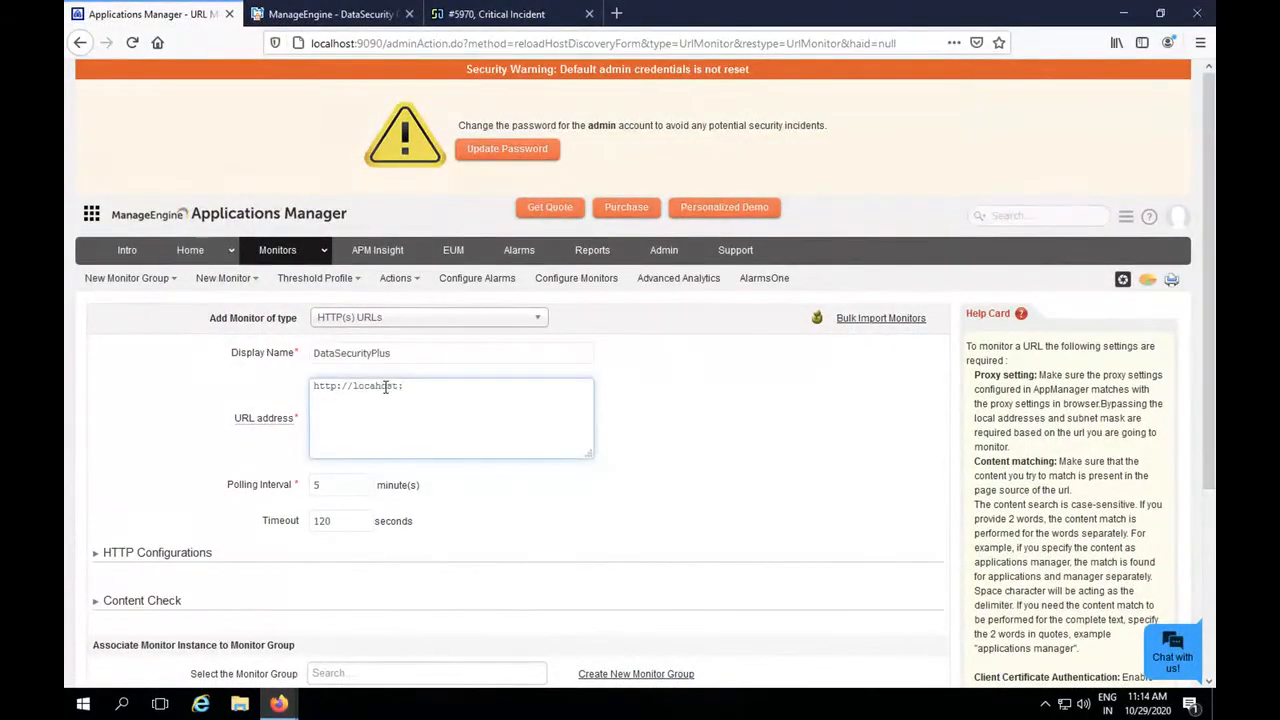
text(8800)
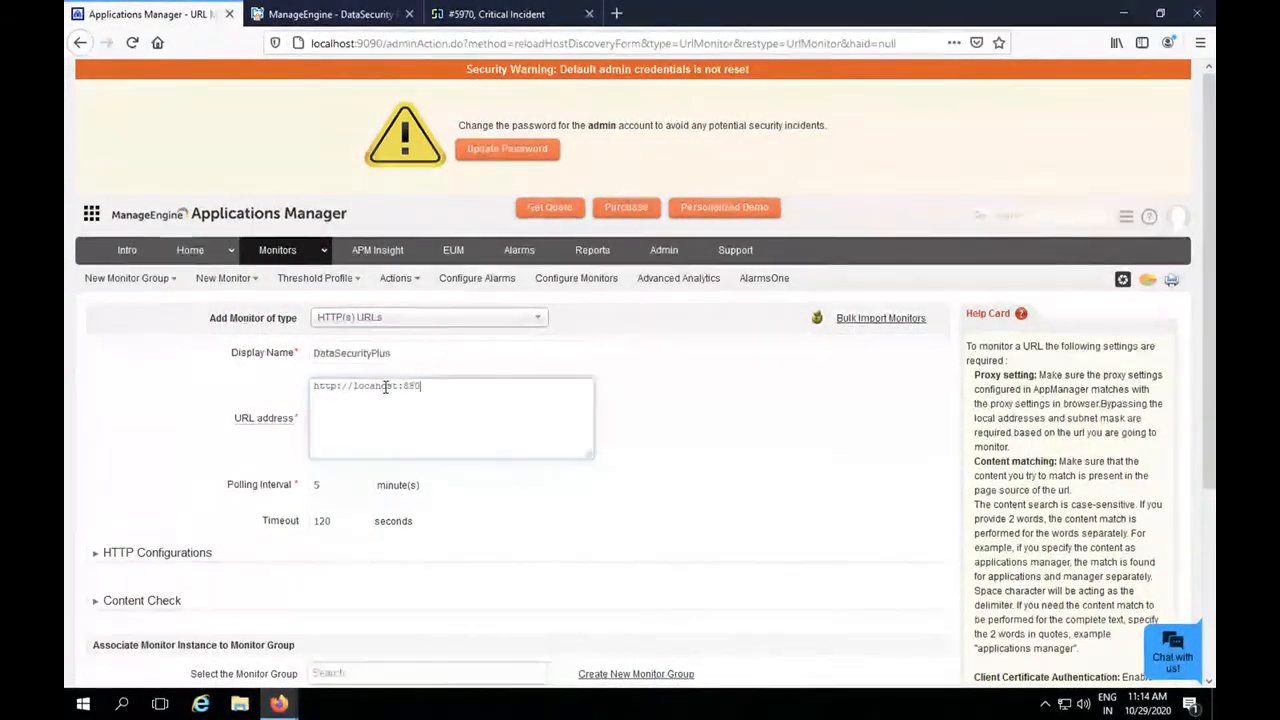
click(333, 487)
key(BackSpace)
text(1)
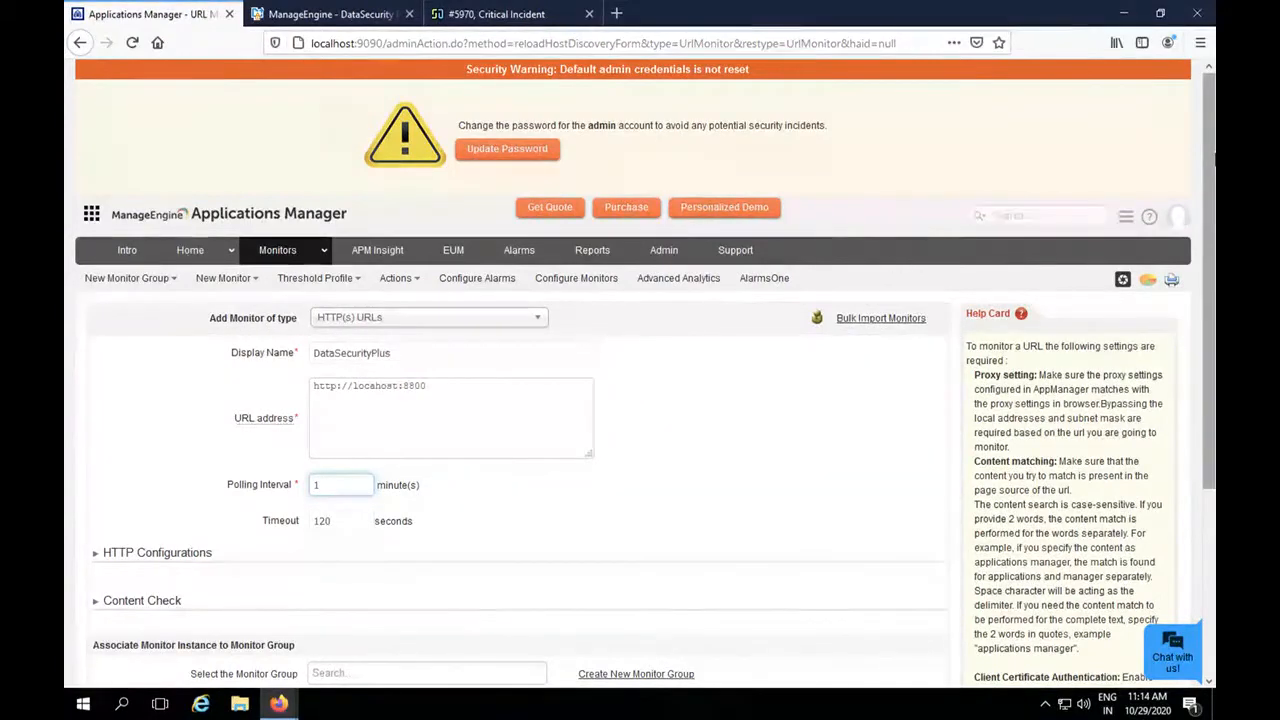
Expand and review the HTTP configurations, leave them at their defaults and add the URL monitor.
drag(1215, 157, 1213, 293)
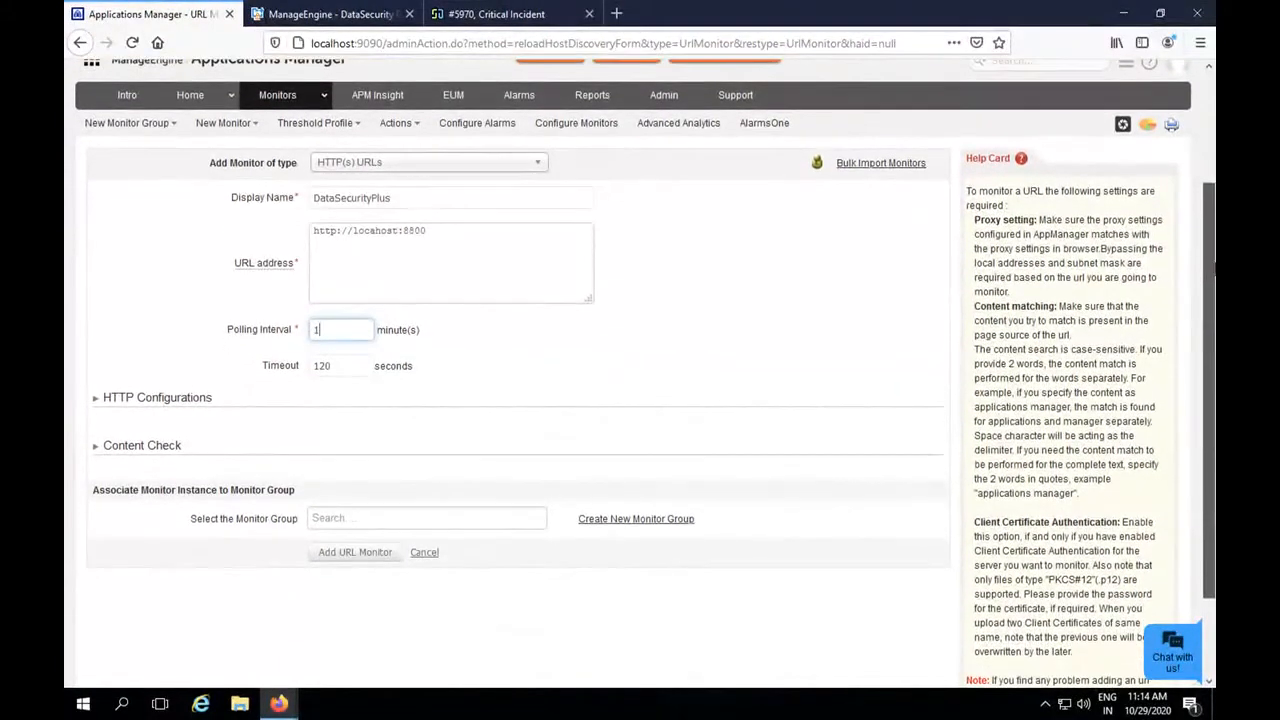
click(97, 400)
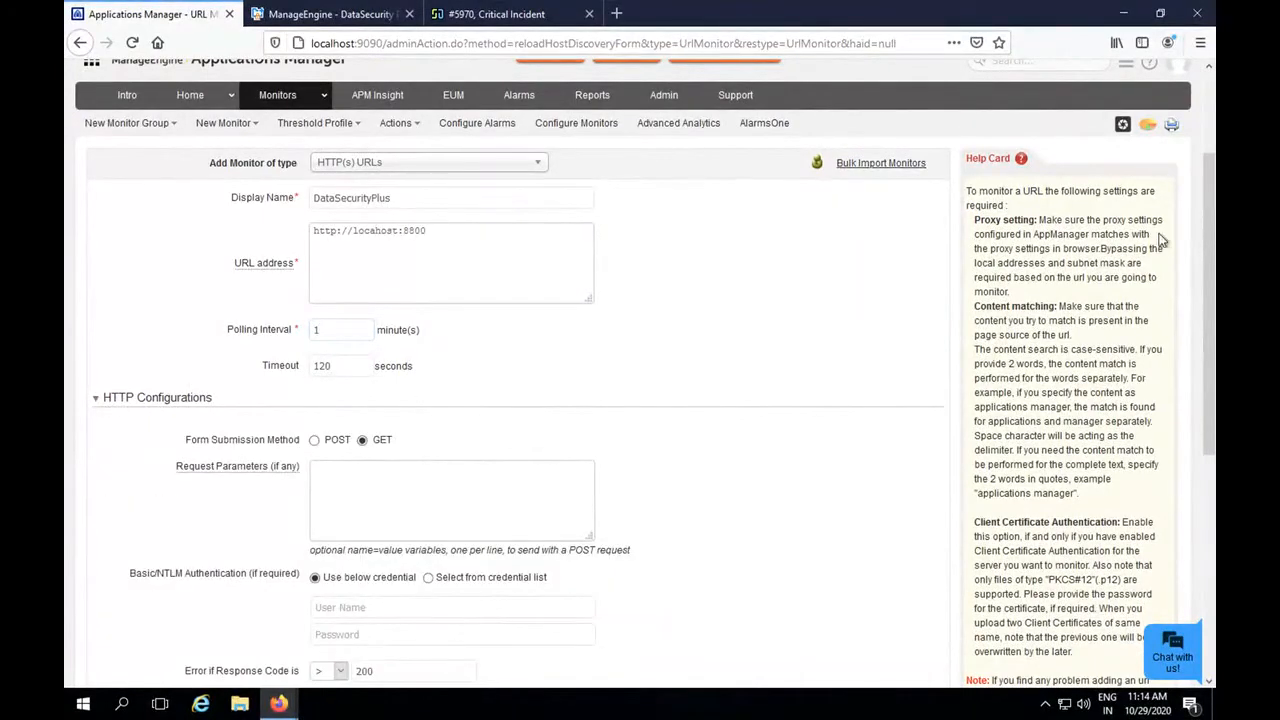
drag(1213, 233, 1213, 281)
drag(1215, 285, 1215, 320)
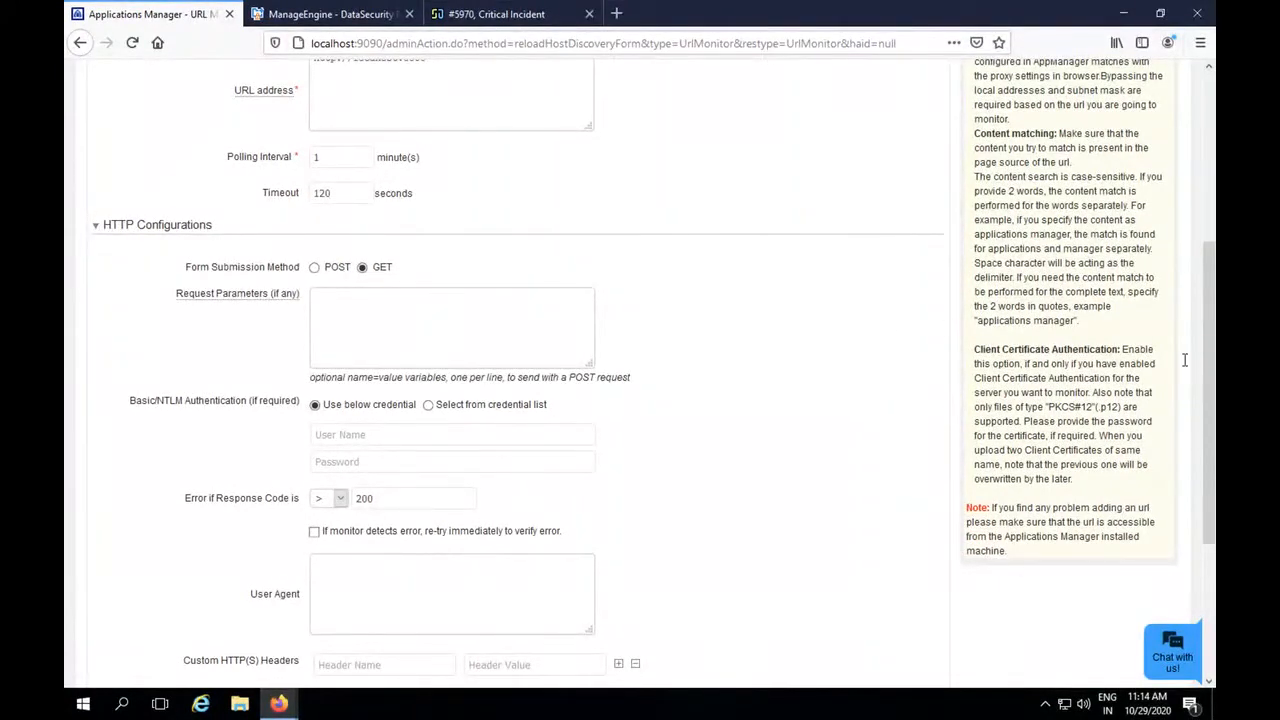
drag(1210, 352, 1207, 474)
click(366, 634)
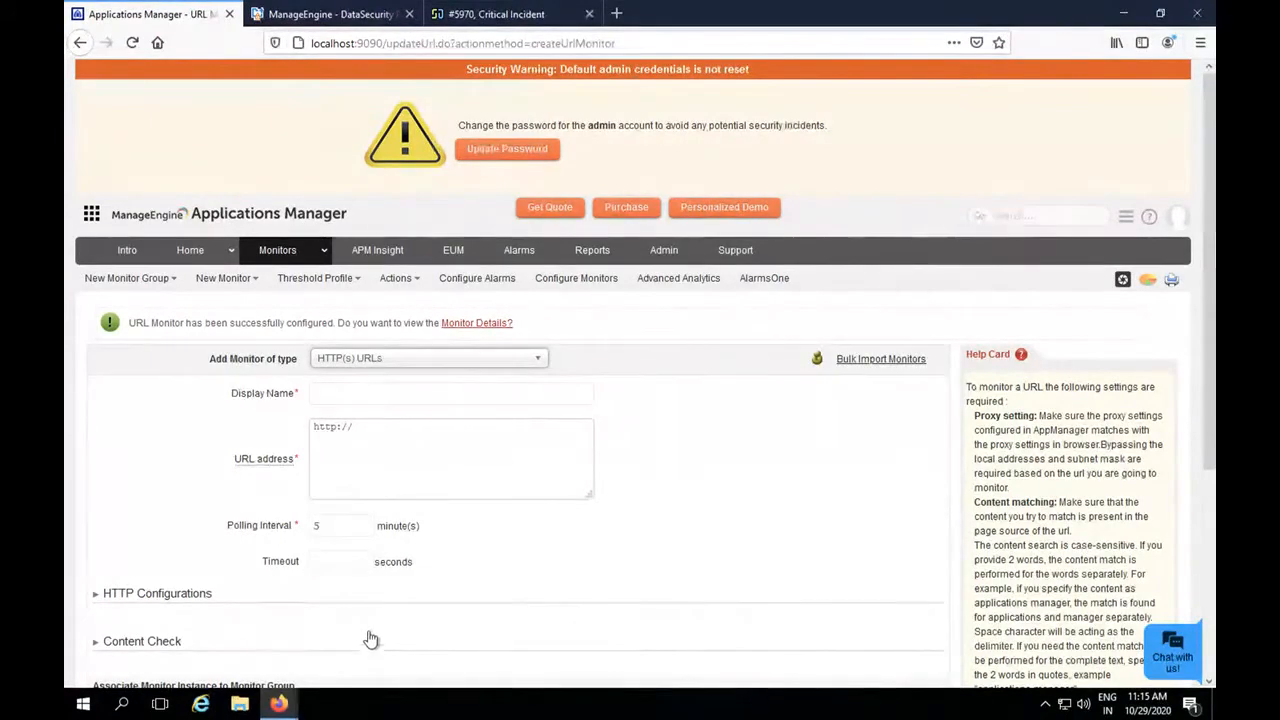
Open the DataSecurityPlus monitor from the HTTP(s) URLs category and review its monitor information and today's availability.
scroll(629, 273, down, 1)
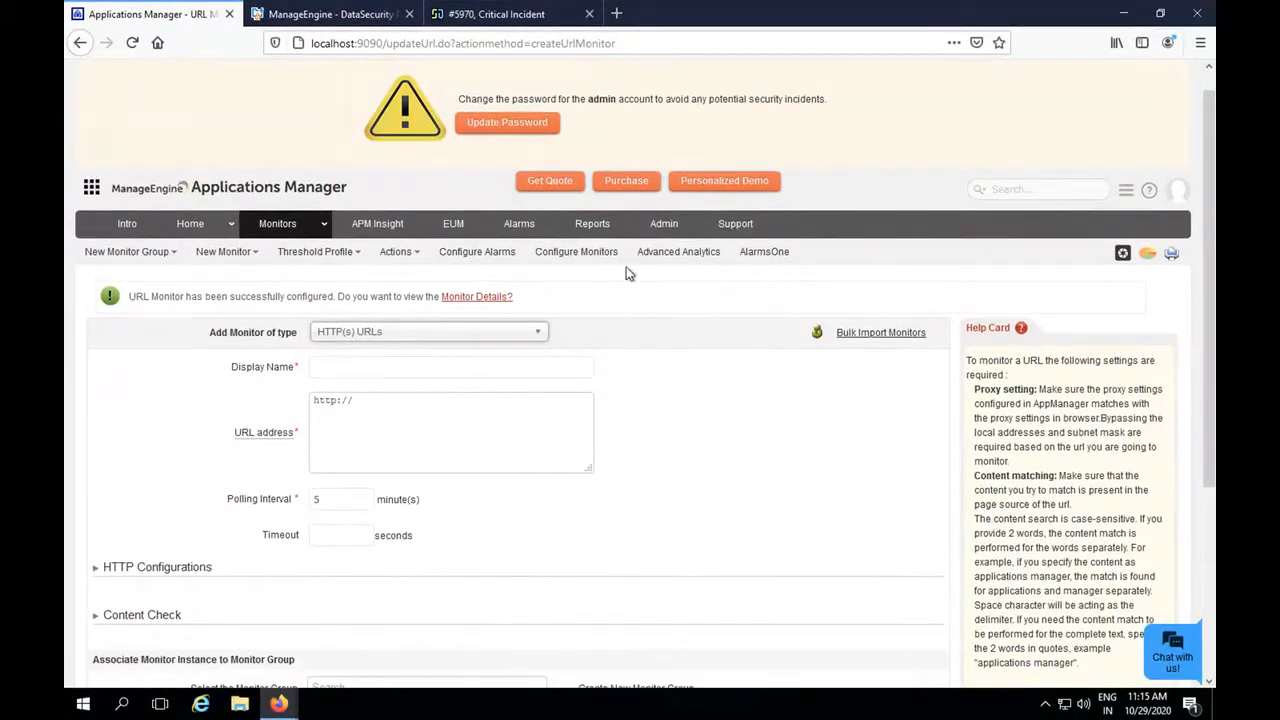
click(270, 228)
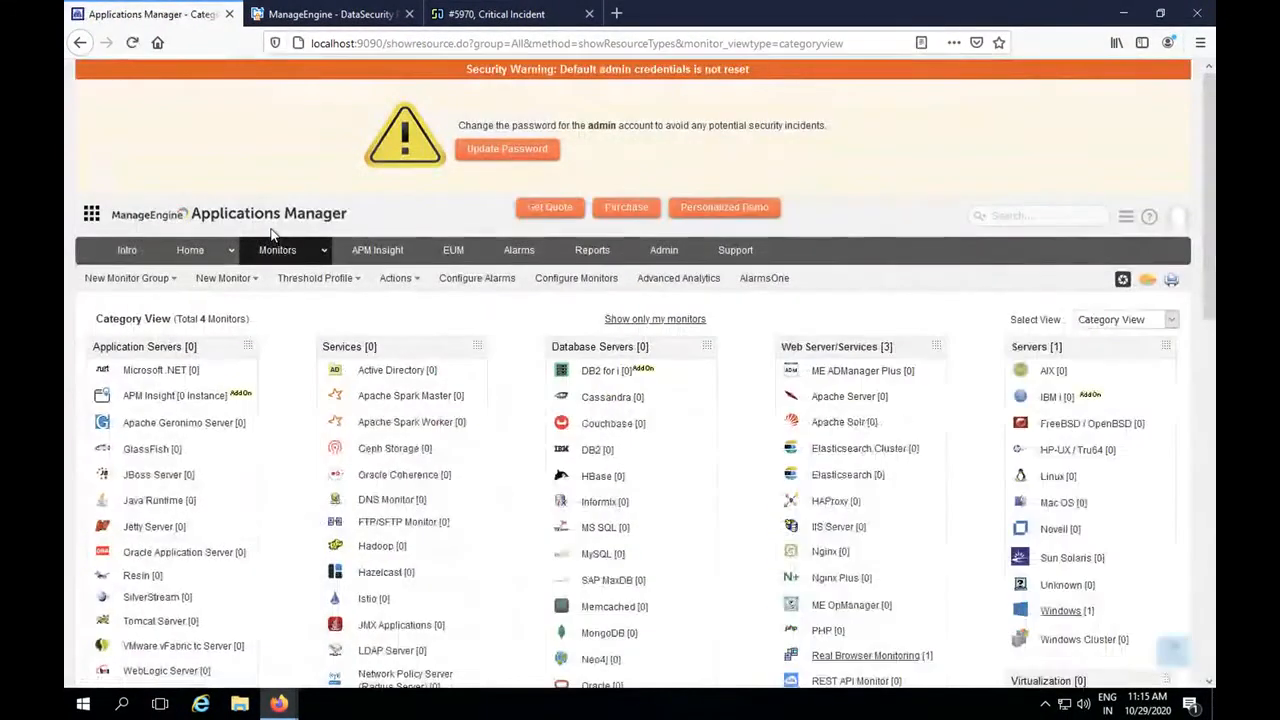
drag(1212, 262, 1210, 375)
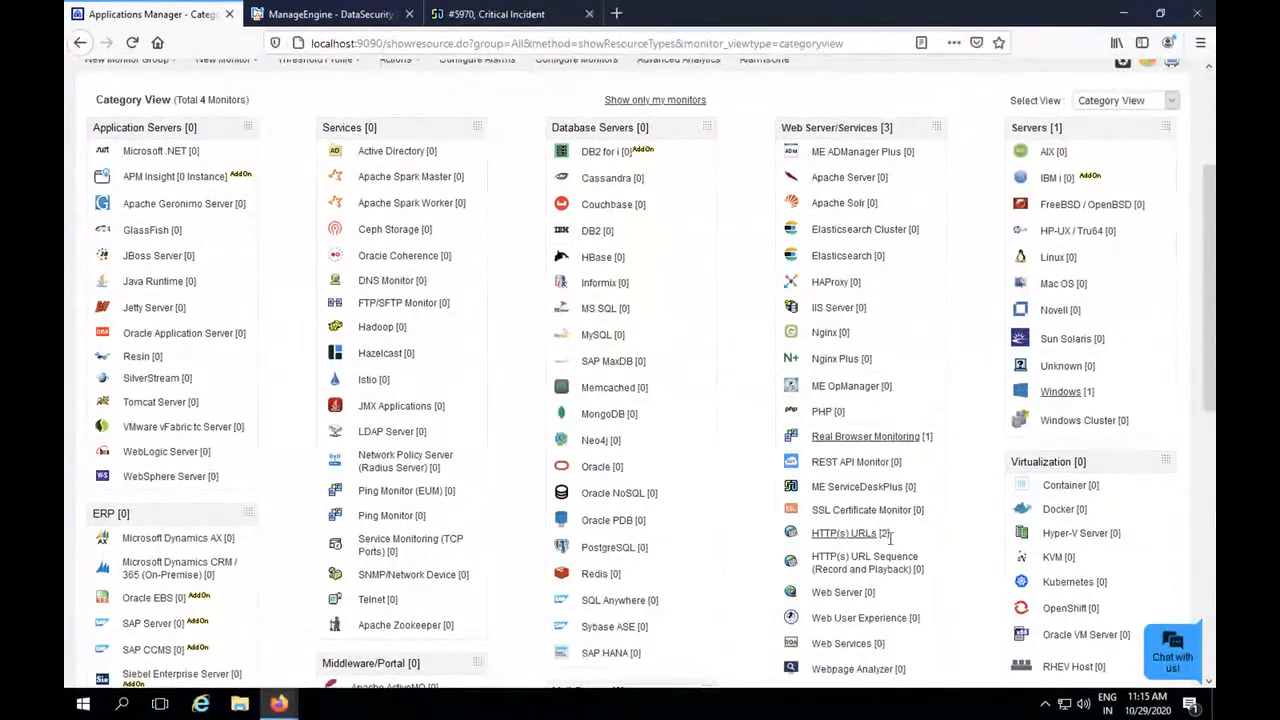
click(843, 533)
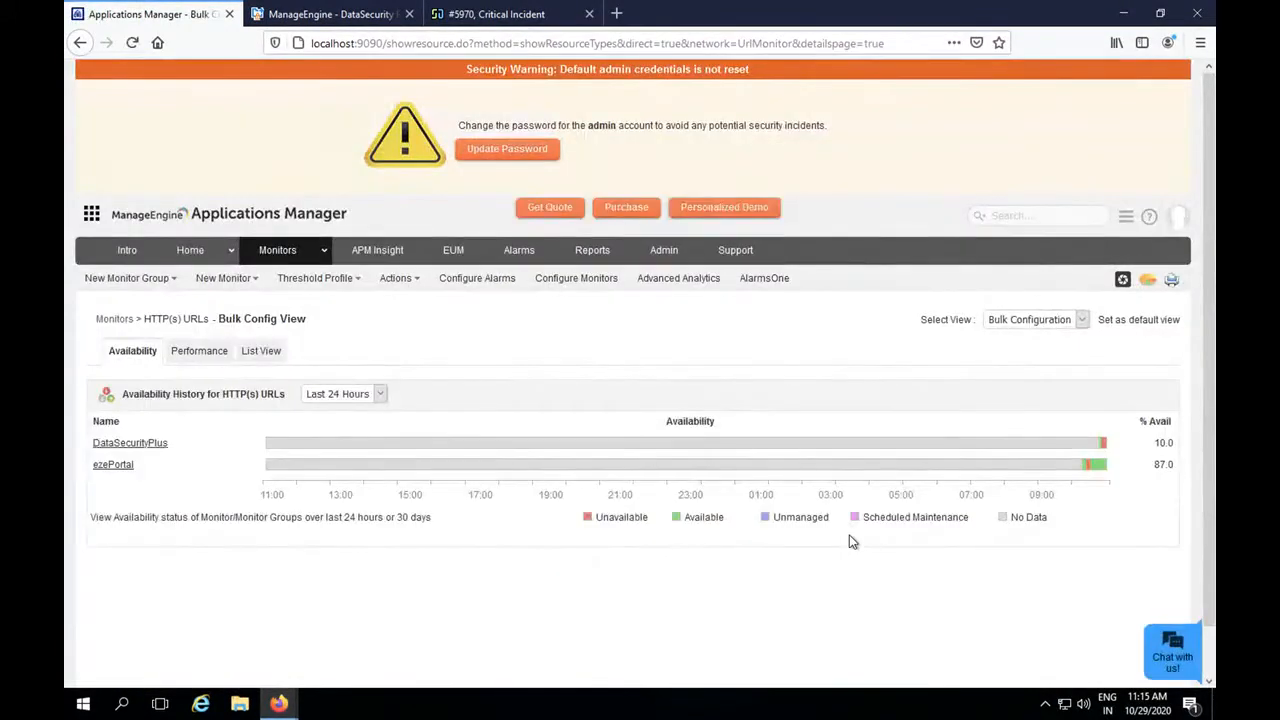
click(136, 446)
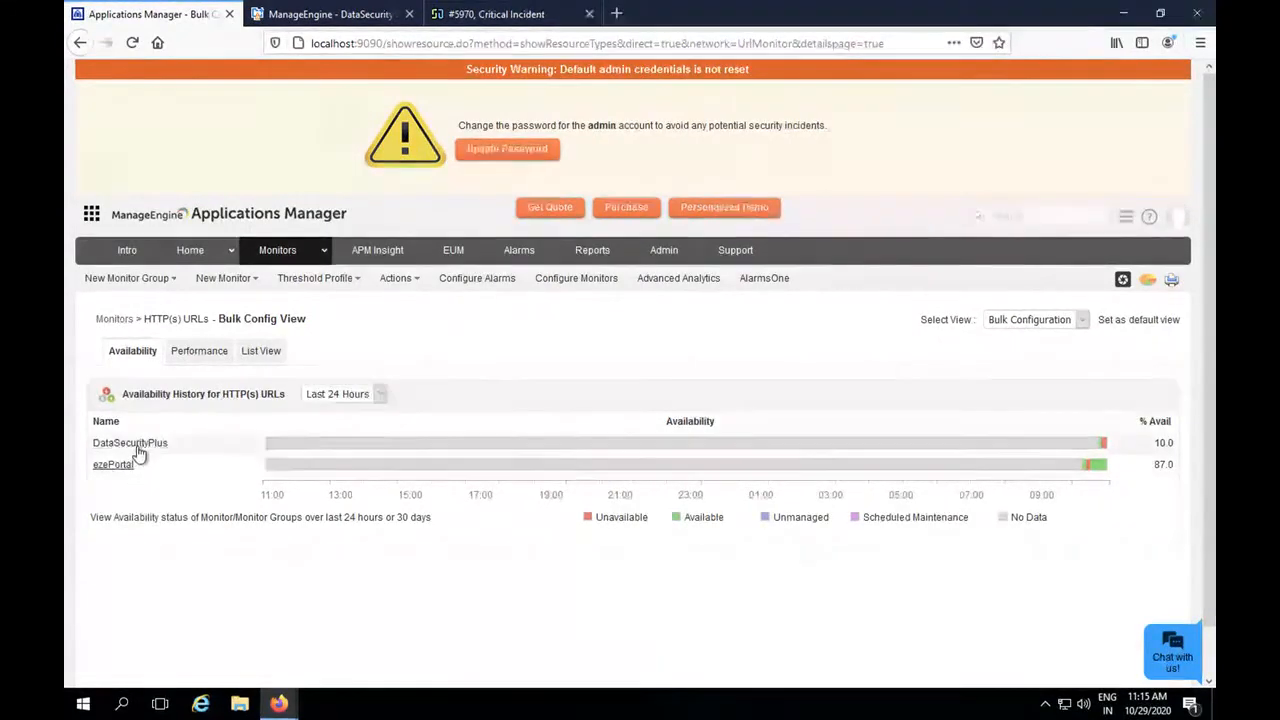
click(139, 445)
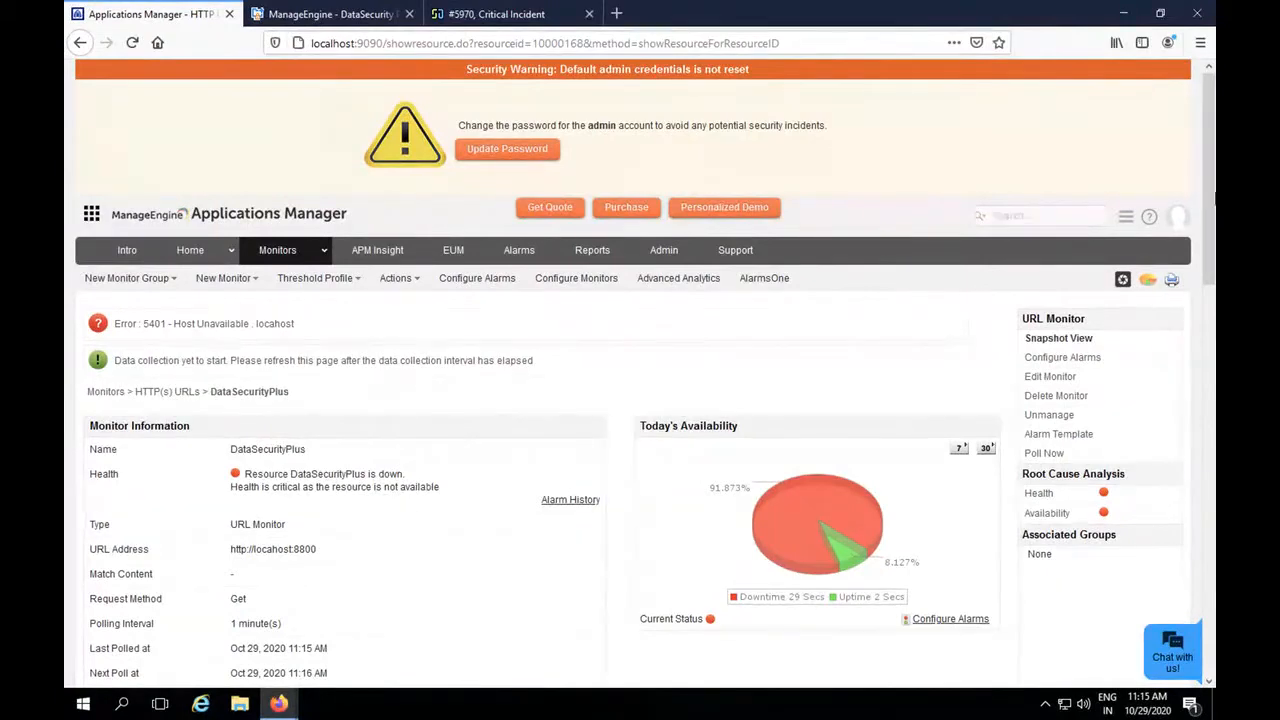
drag(1209, 211, 1210, 228)
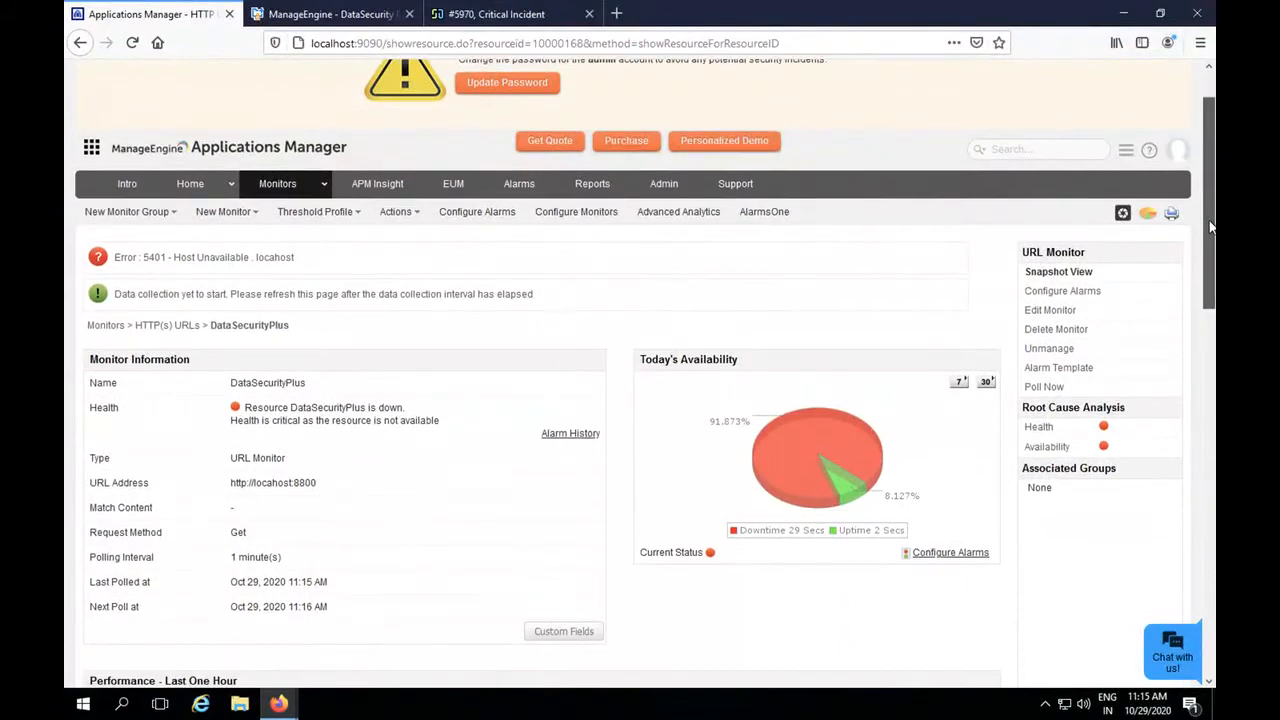
Open the Health alarm configuration of the DataSecurityPlus monitor and enable configuring actions at attribute level.
click(1062, 291)
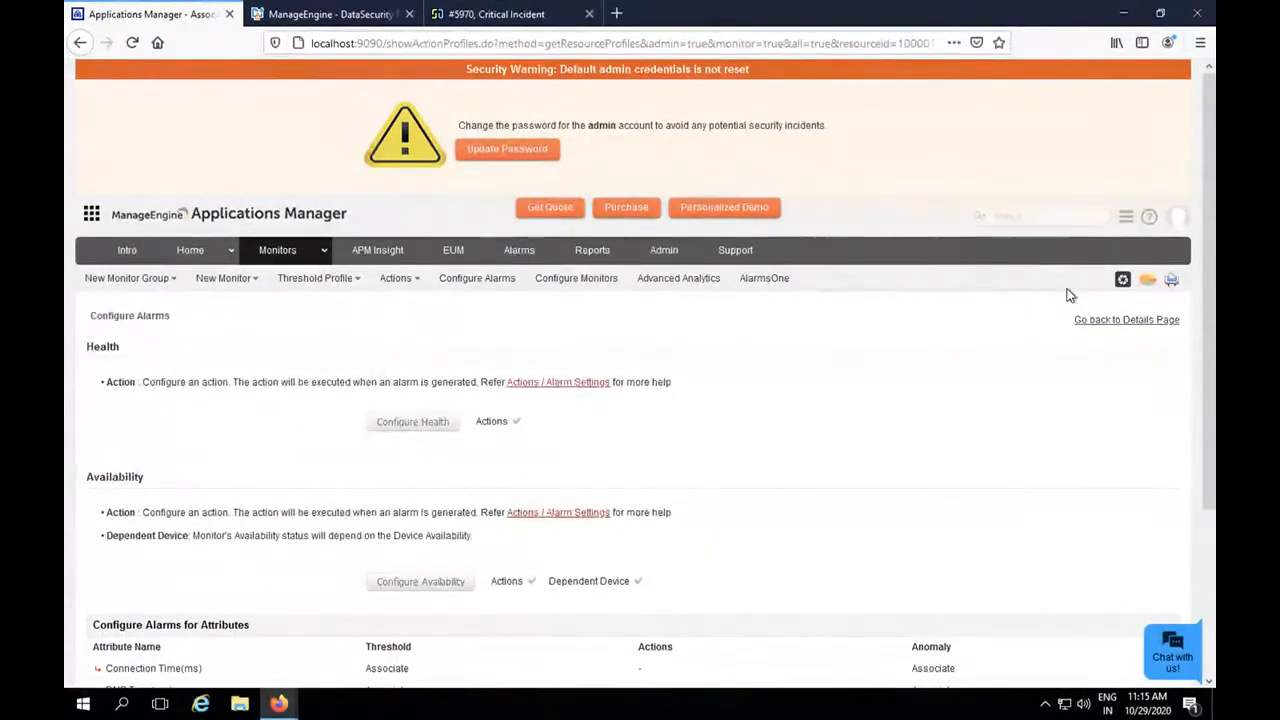
click(419, 425)
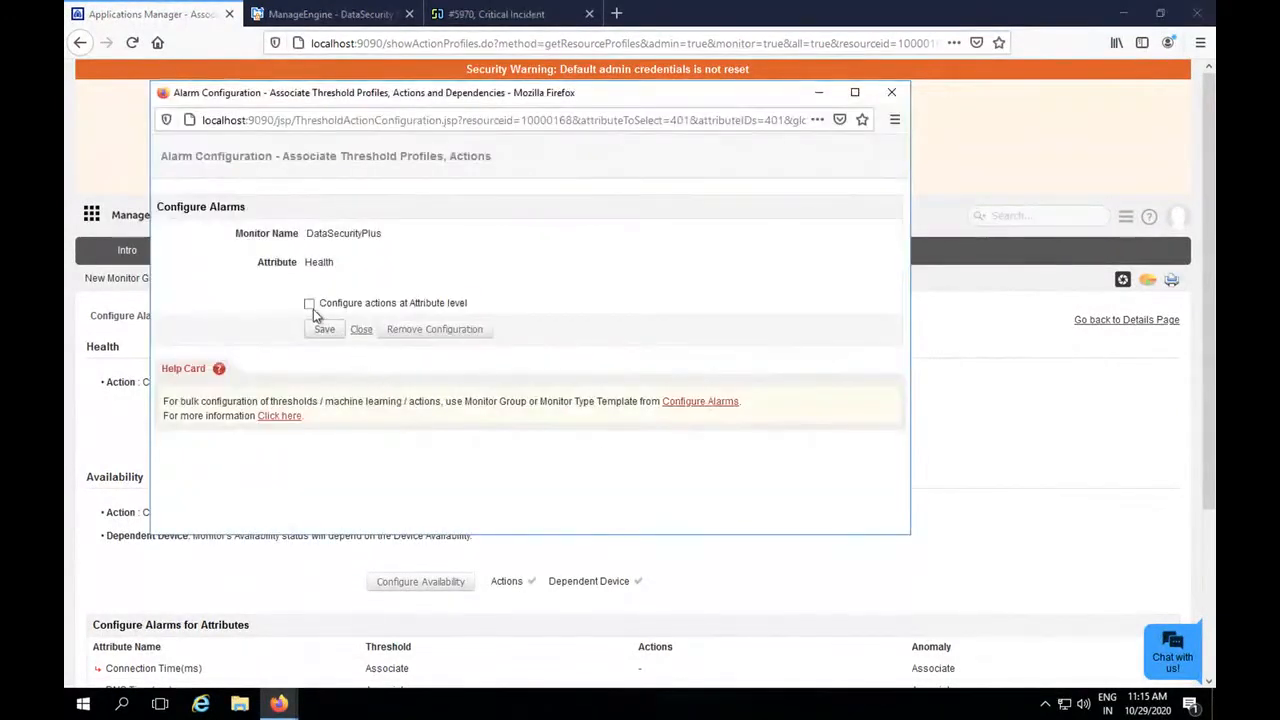
click(309, 304)
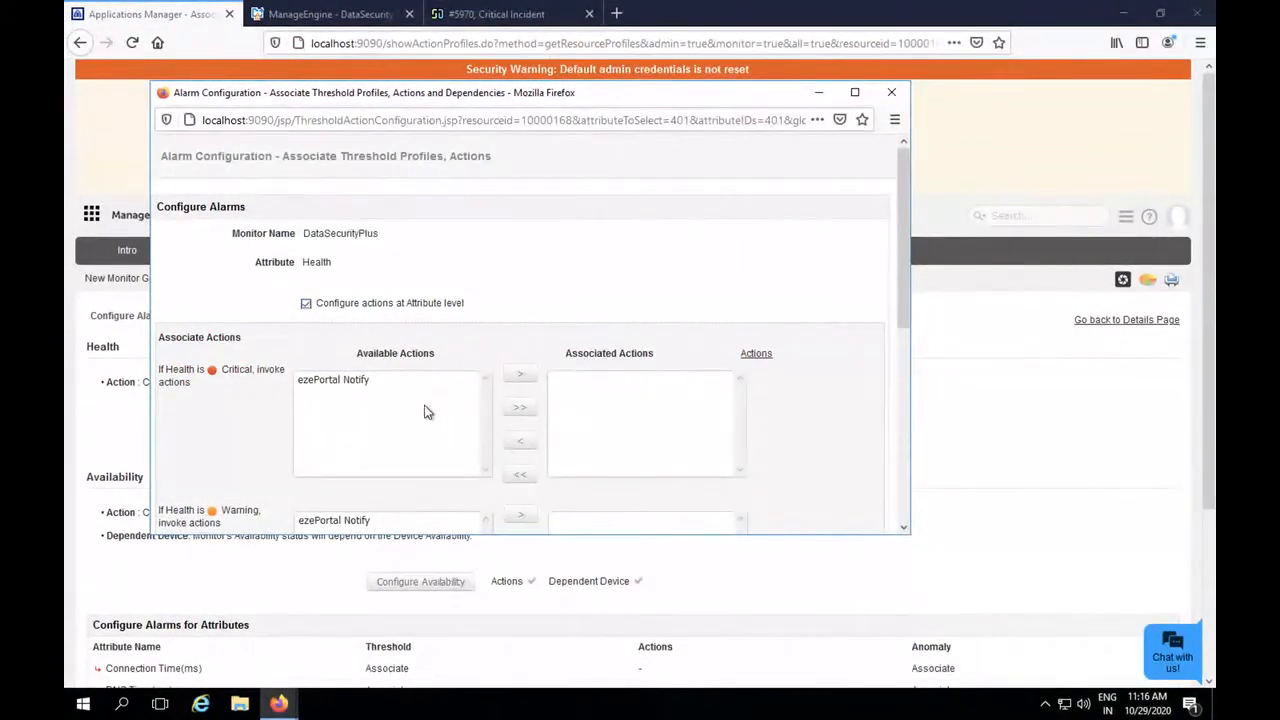
click(335, 381)
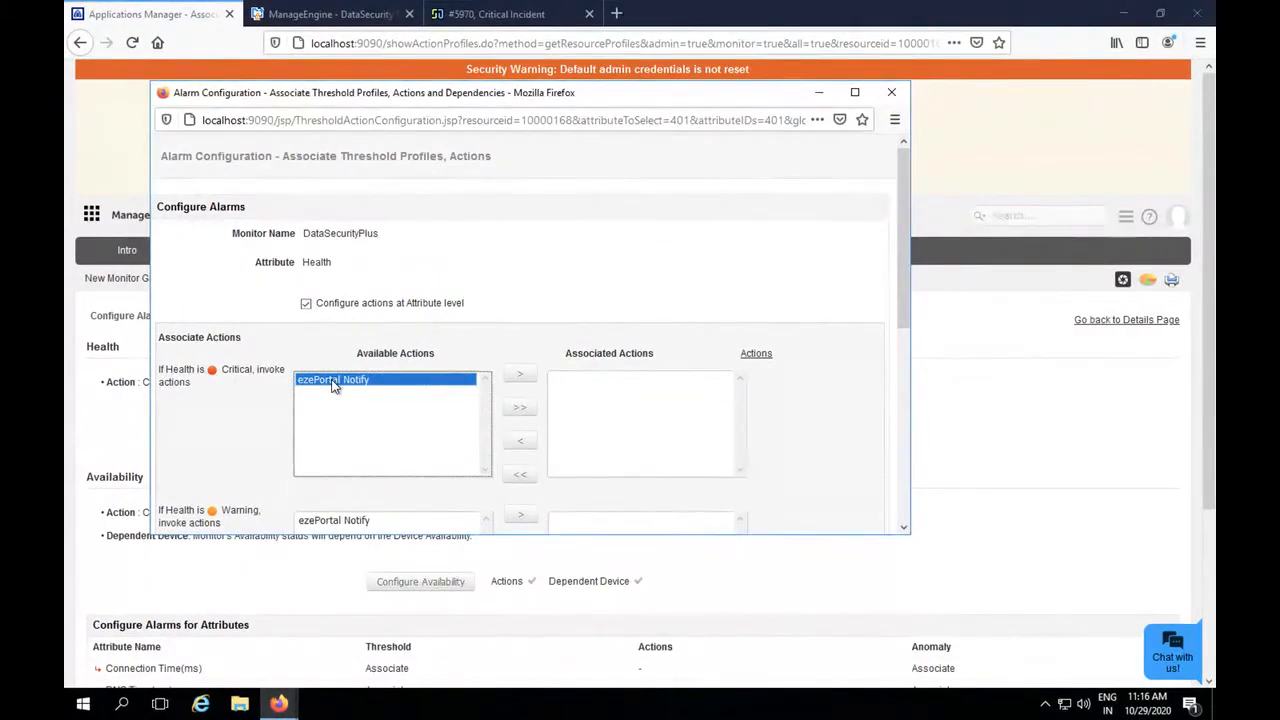
Start creating a new alarm action and change its action type to logging a ticket.
click(758, 354)
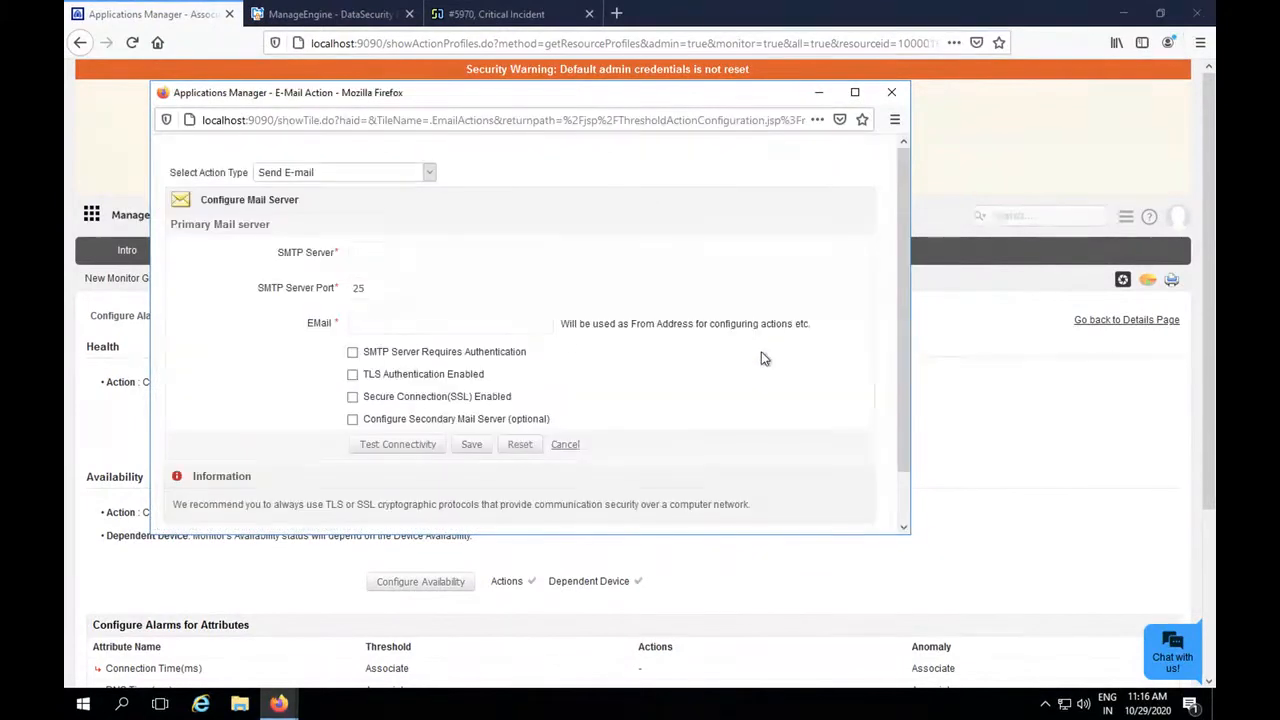
click(378, 173)
click(316, 291)
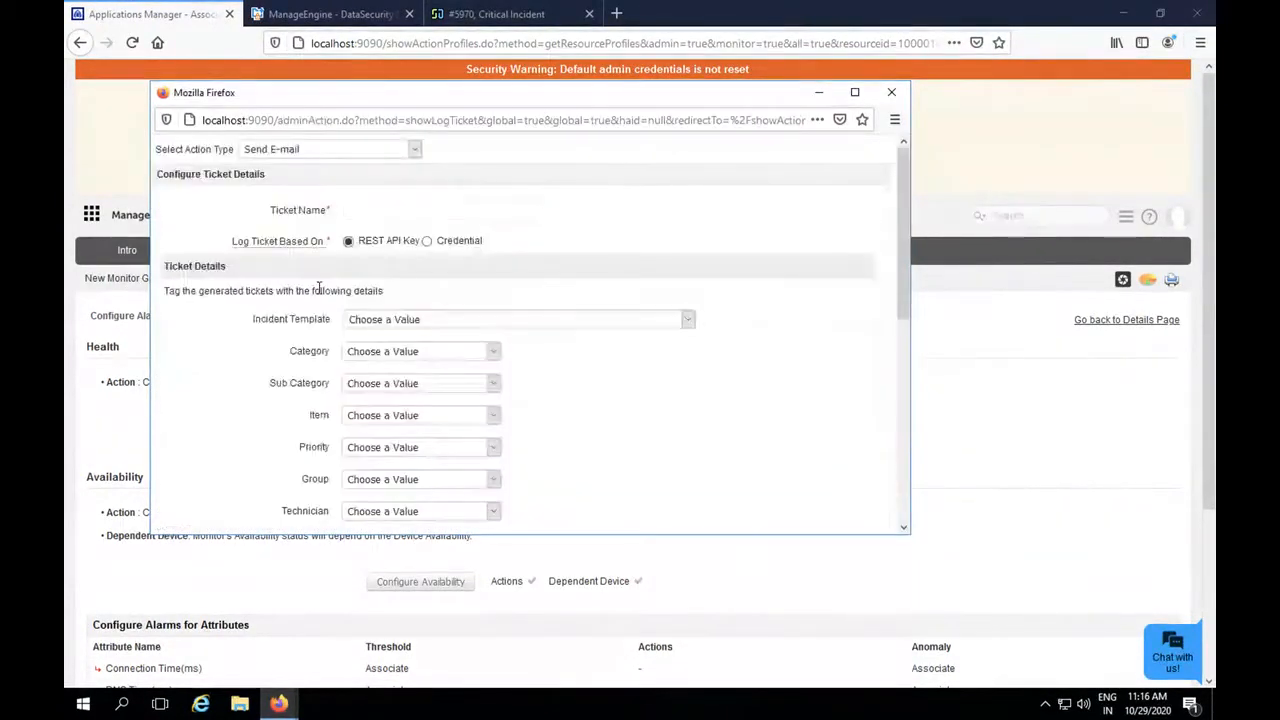
Name the ticket DataSecurityPlus and choose the incident template "Application crashes frequently".
click(370, 212)
text(DataSecurityPlus)
click(517, 320)
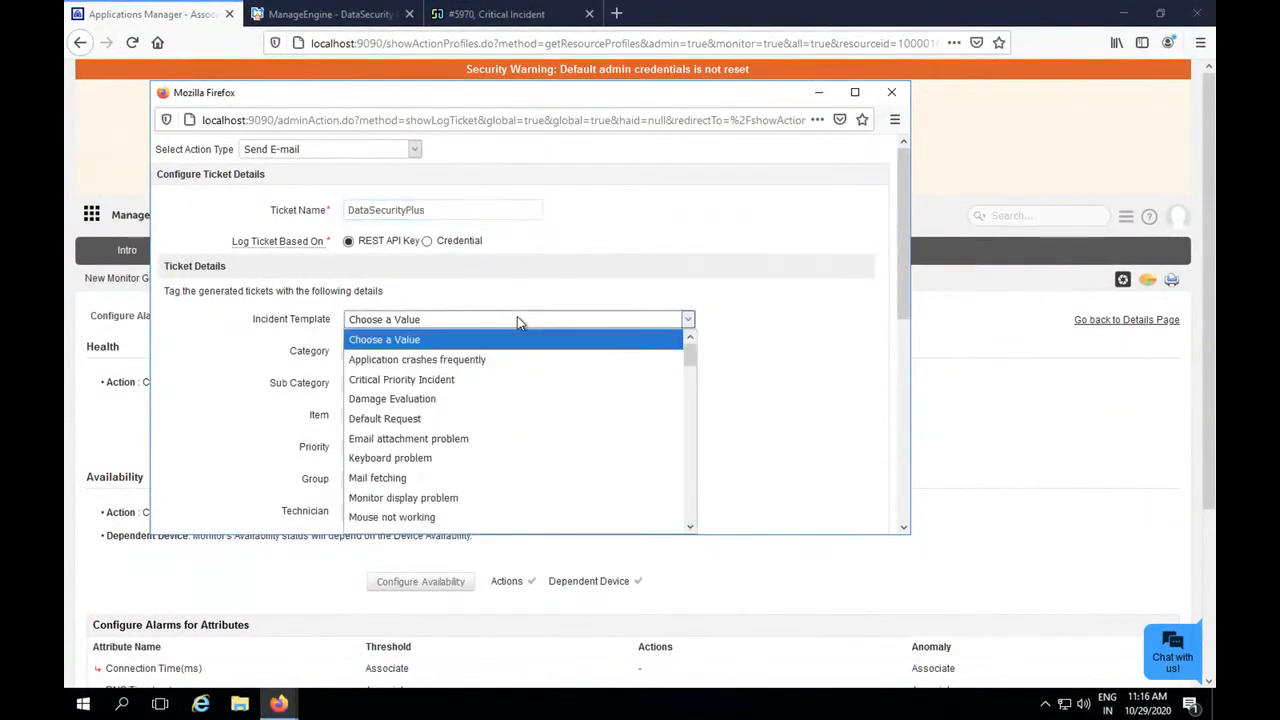
click(502, 361)
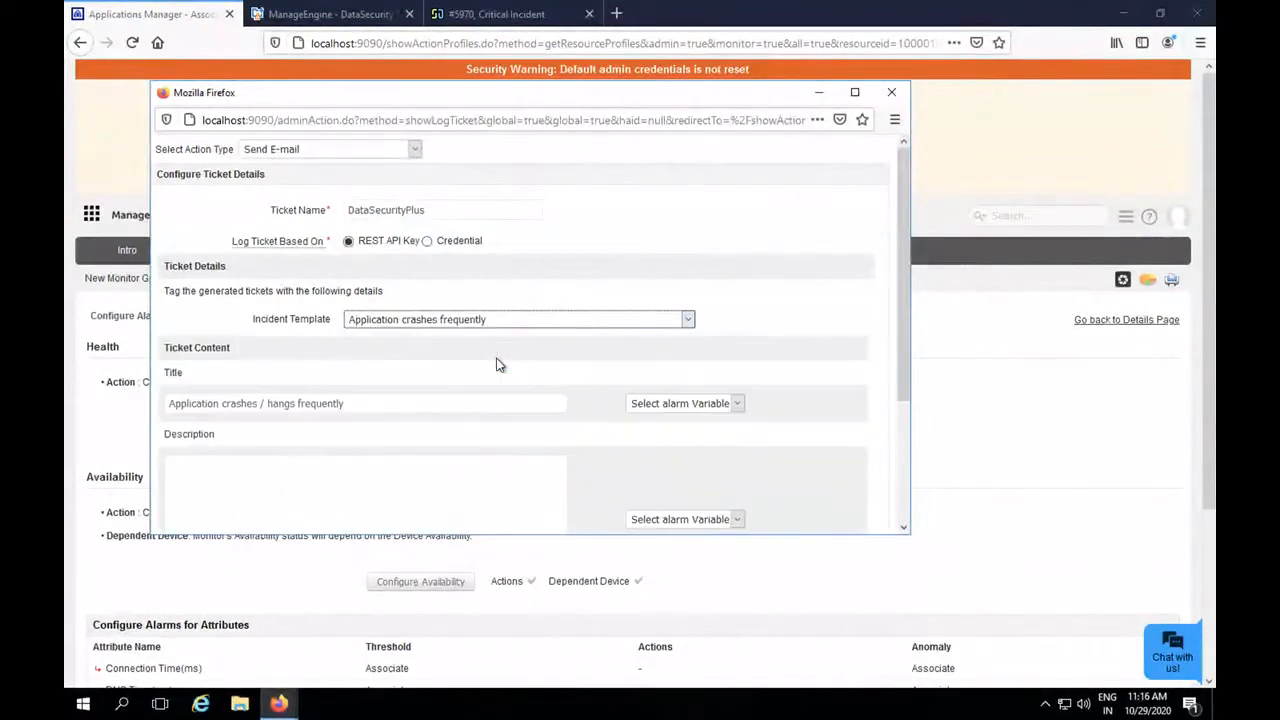
scroll(905, 247, down, 1)
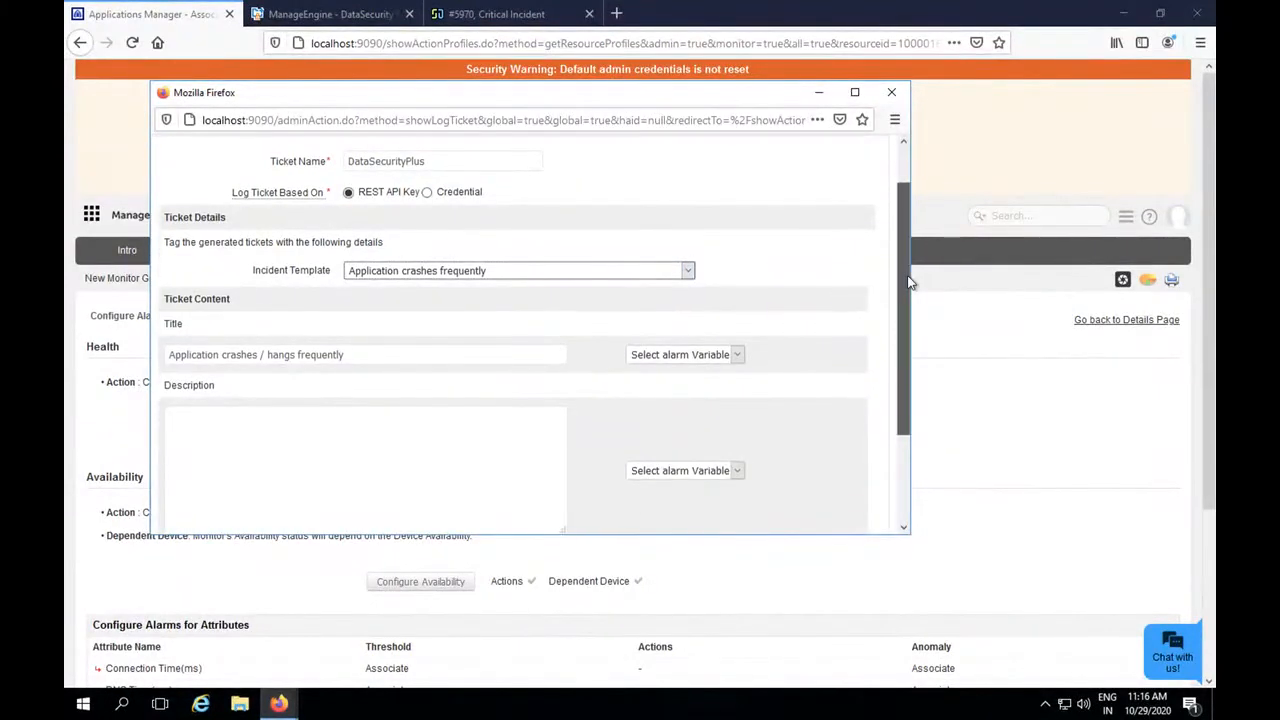
Append the Host Name variable to the ticket title and the Port Number and Monitor Name variables to the ticket description.
click(706, 355)
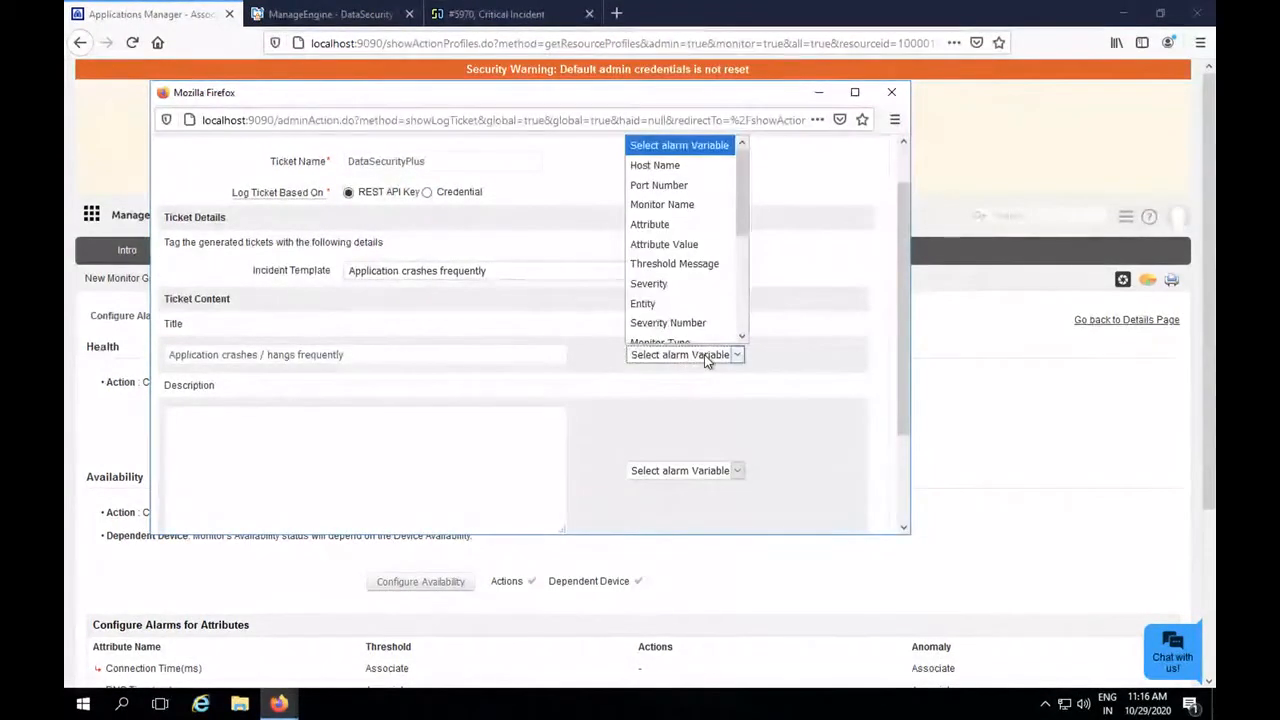
click(673, 160)
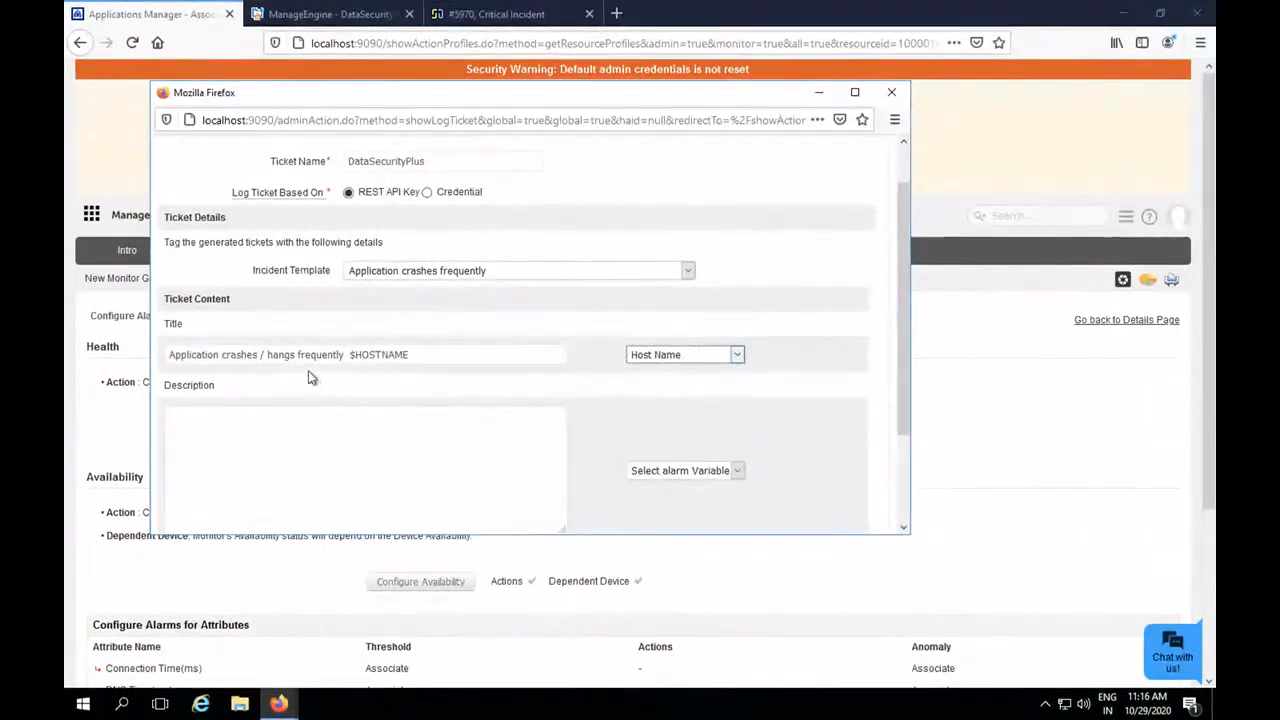
click(346, 418)
click(721, 475)
click(669, 184)
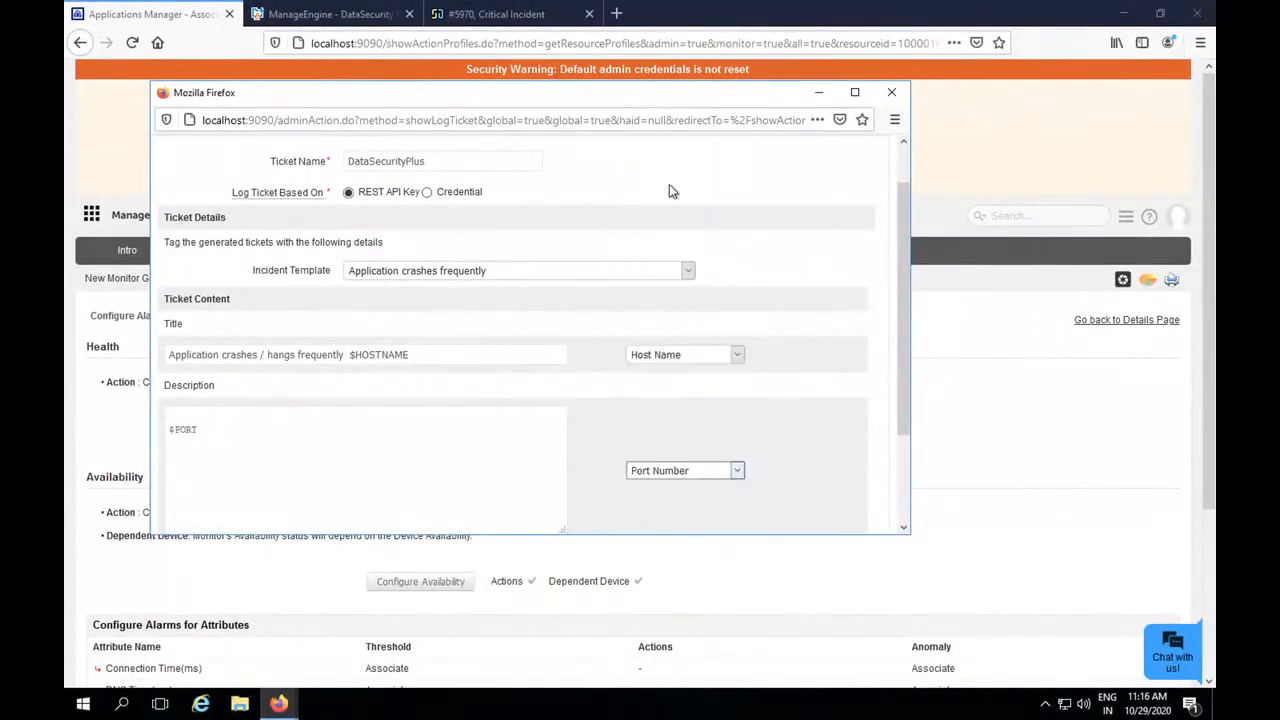
click(697, 469)
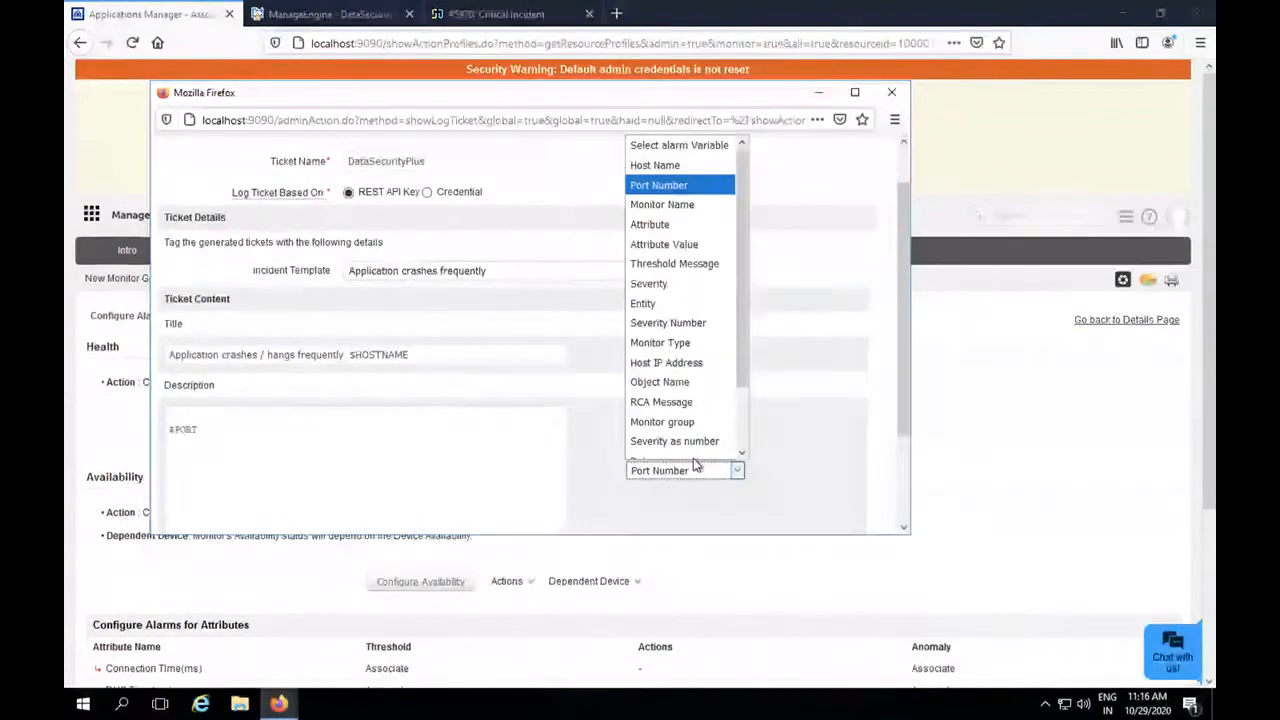
click(673, 203)
click(409, 418)
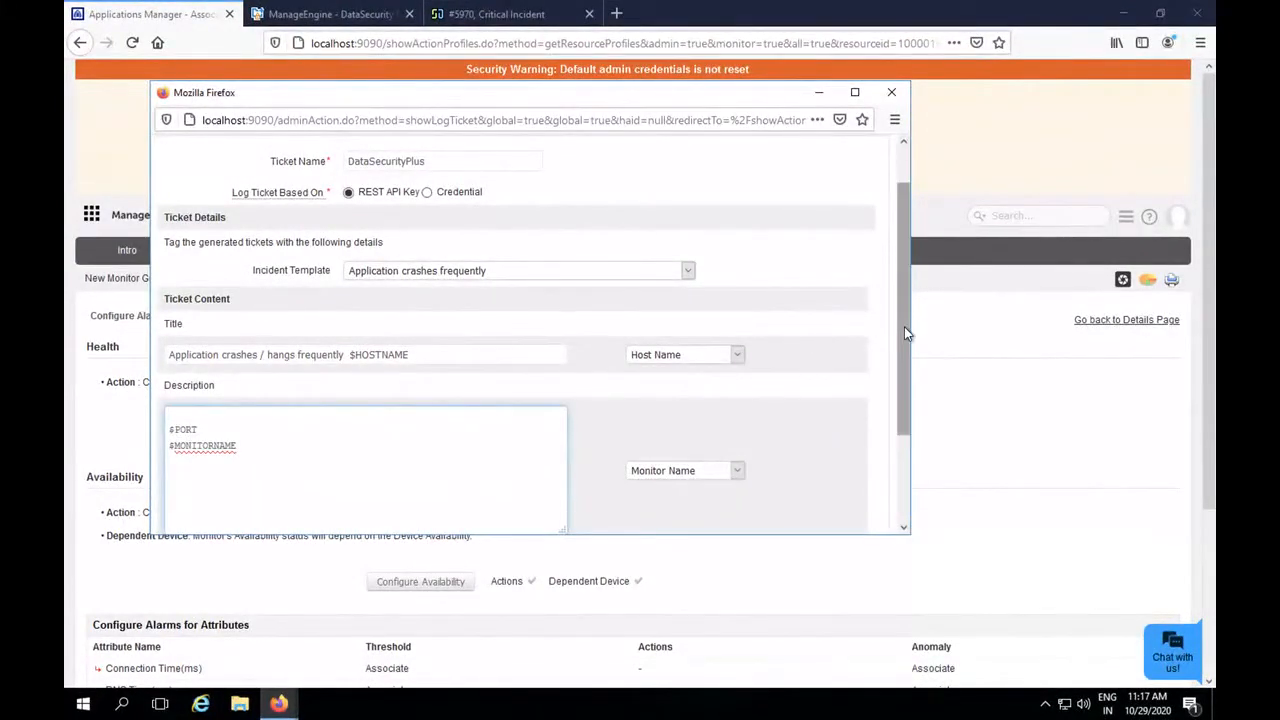
Review the remaining ticket options, including Append Alarm Message and business hours, and close the ticket form without saving.
scroll(900, 399, down, 2)
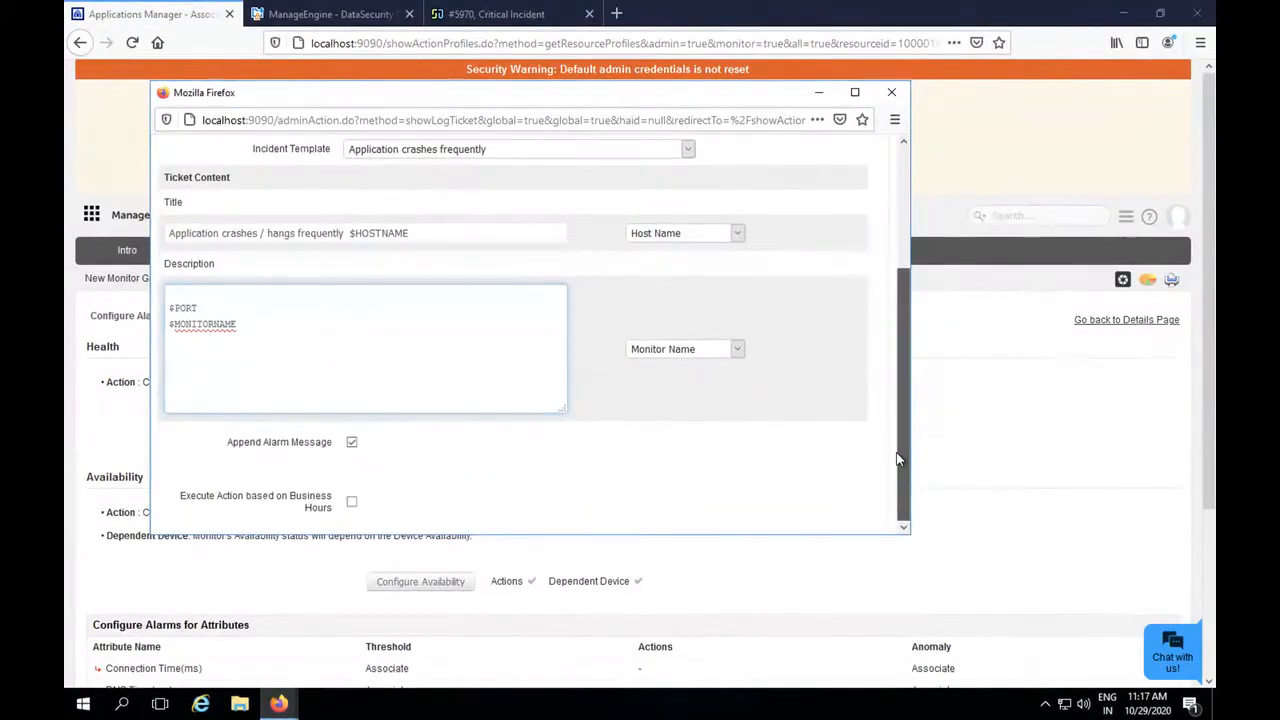
drag(897, 461, 897, 249)
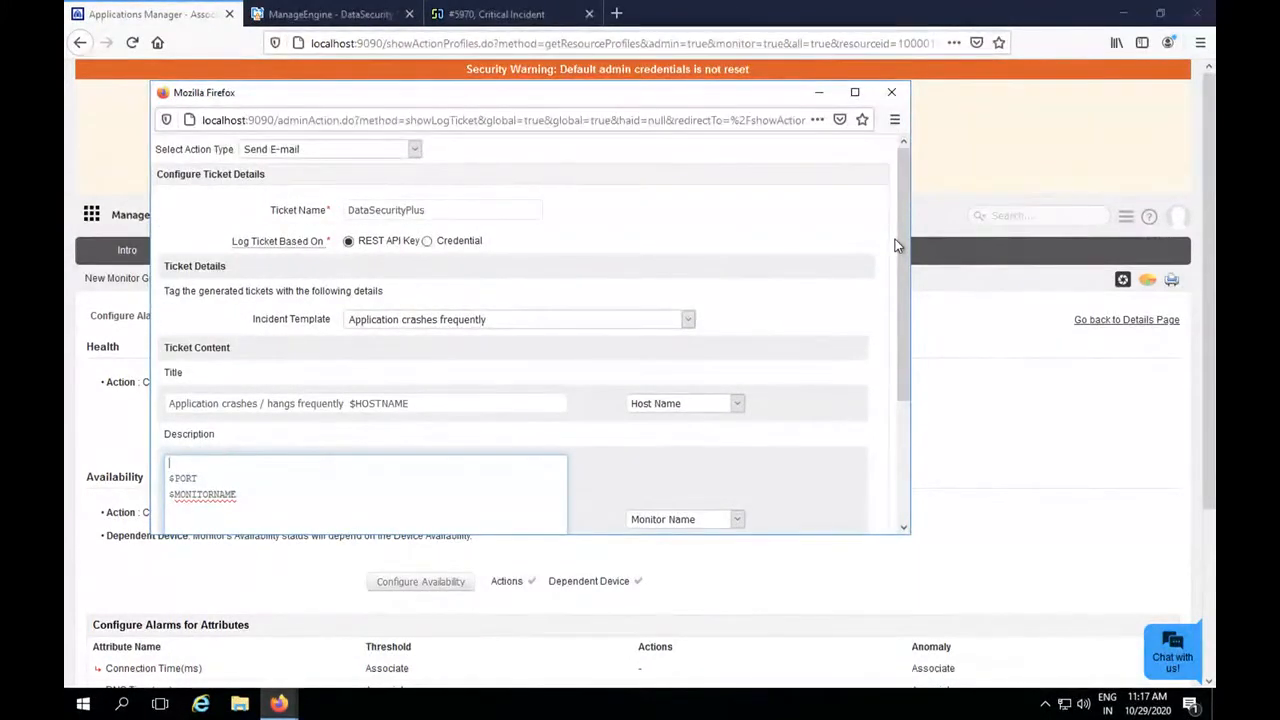
click(891, 92)
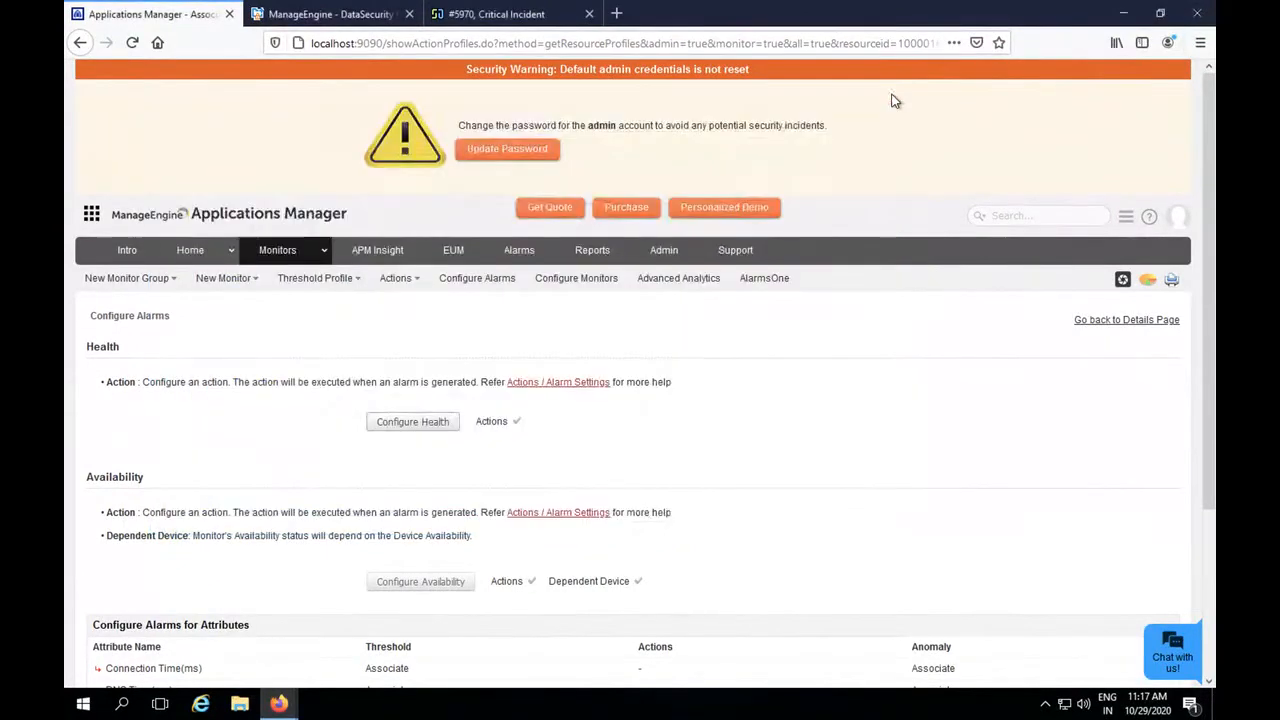
Associate the ezePortal Notify action with Critical health of the DataSecurityPlus monitor at attribute level and save the alarm configuration.
click(428, 422)
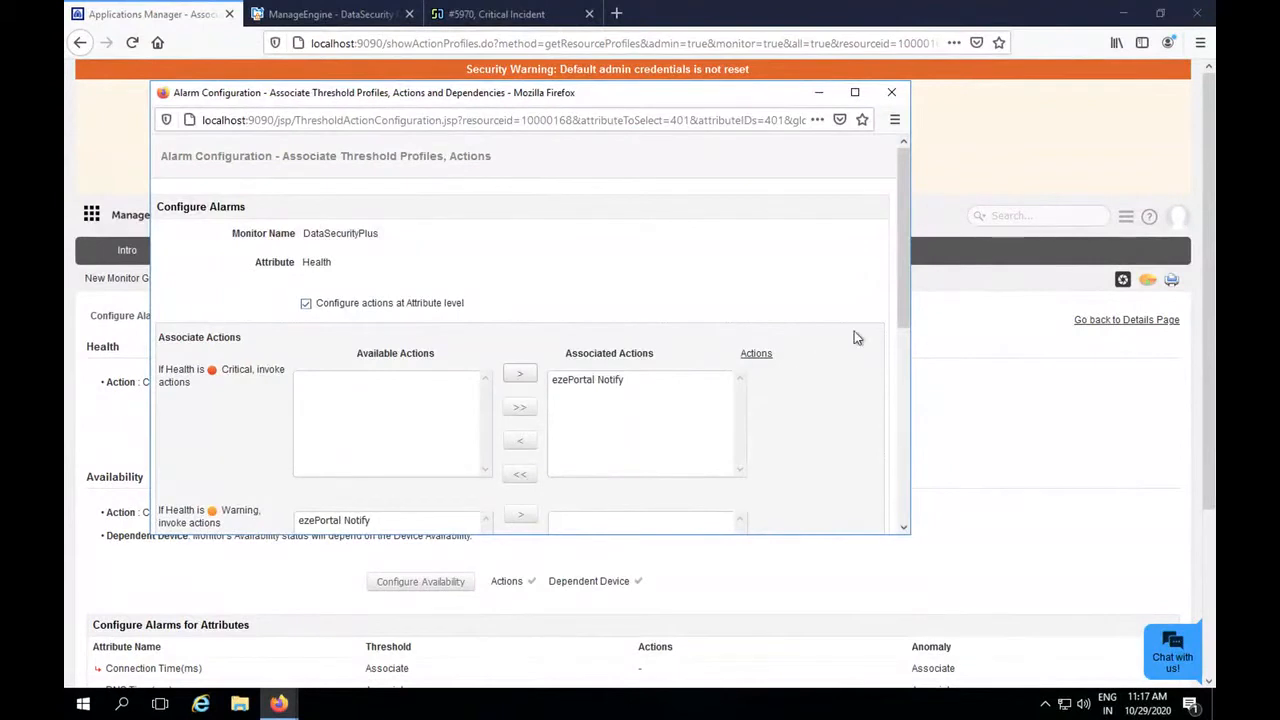
drag(902, 304, 905, 480)
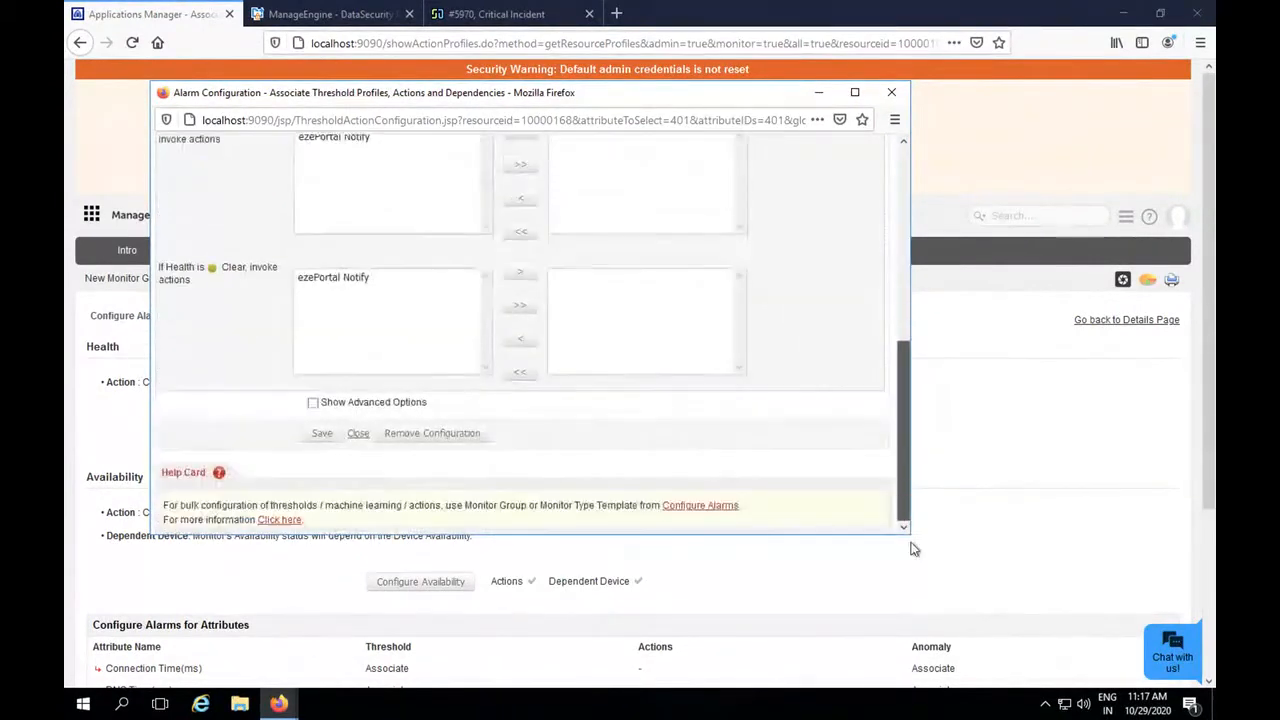
click(321, 435)
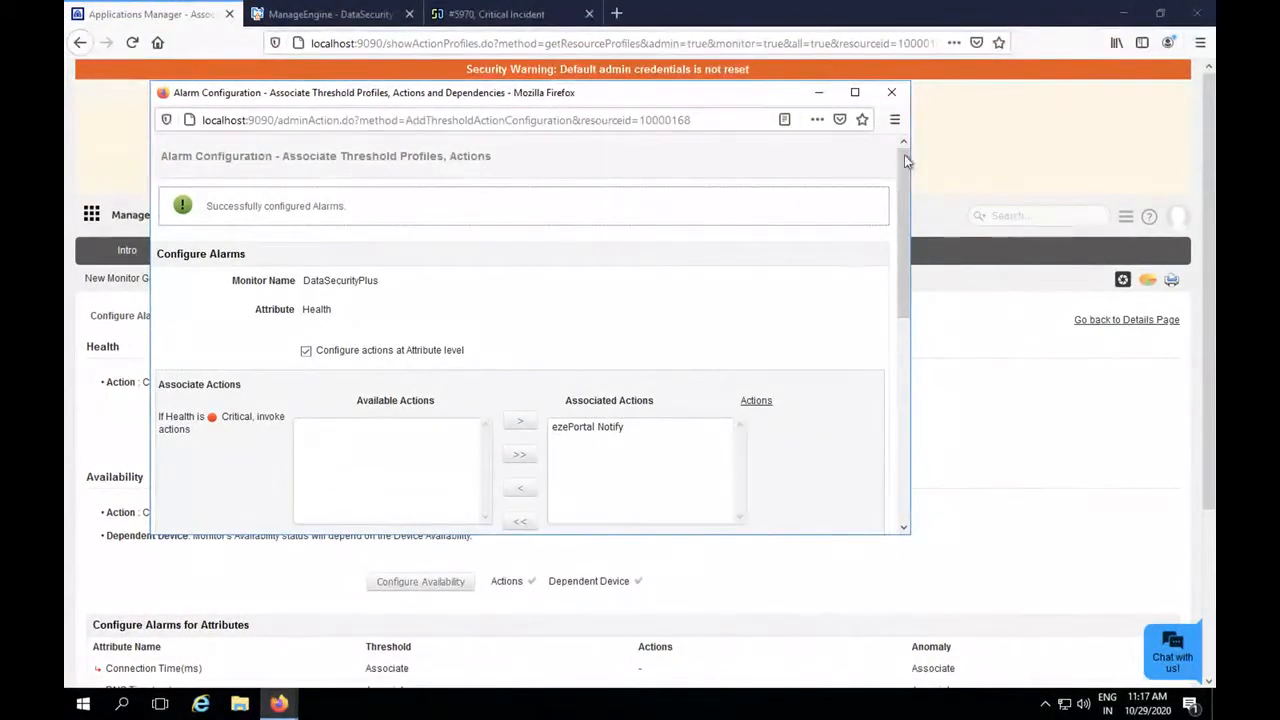
click(892, 93)
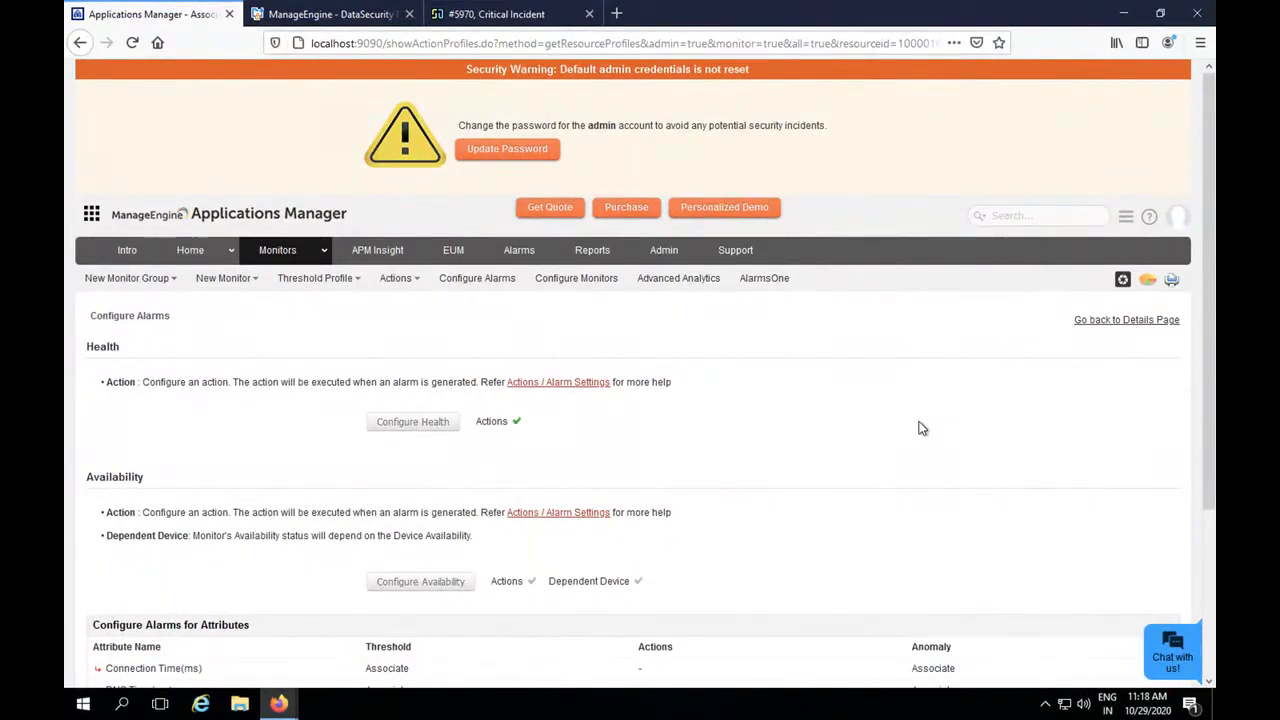
Switch to ServiceDesk Plus, view the ezePortal Down request from the full request list, and return to Applications Manager.
click(524, 16)
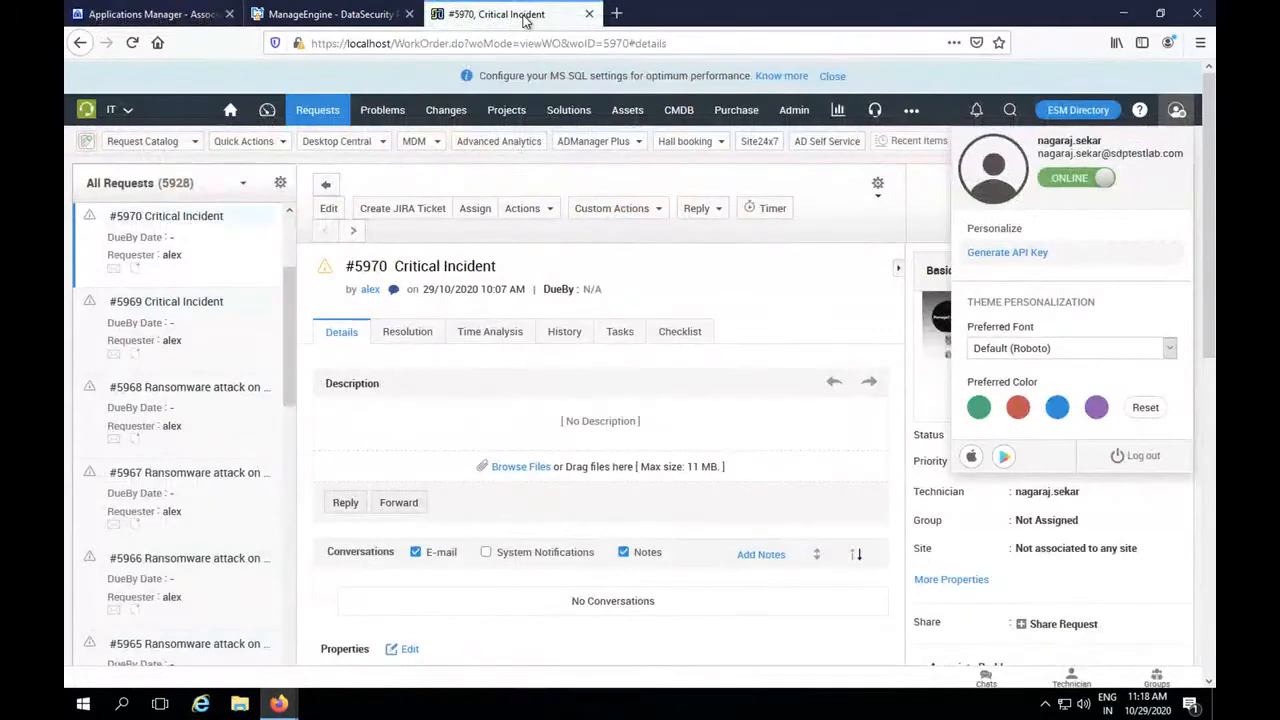
click(339, 117)
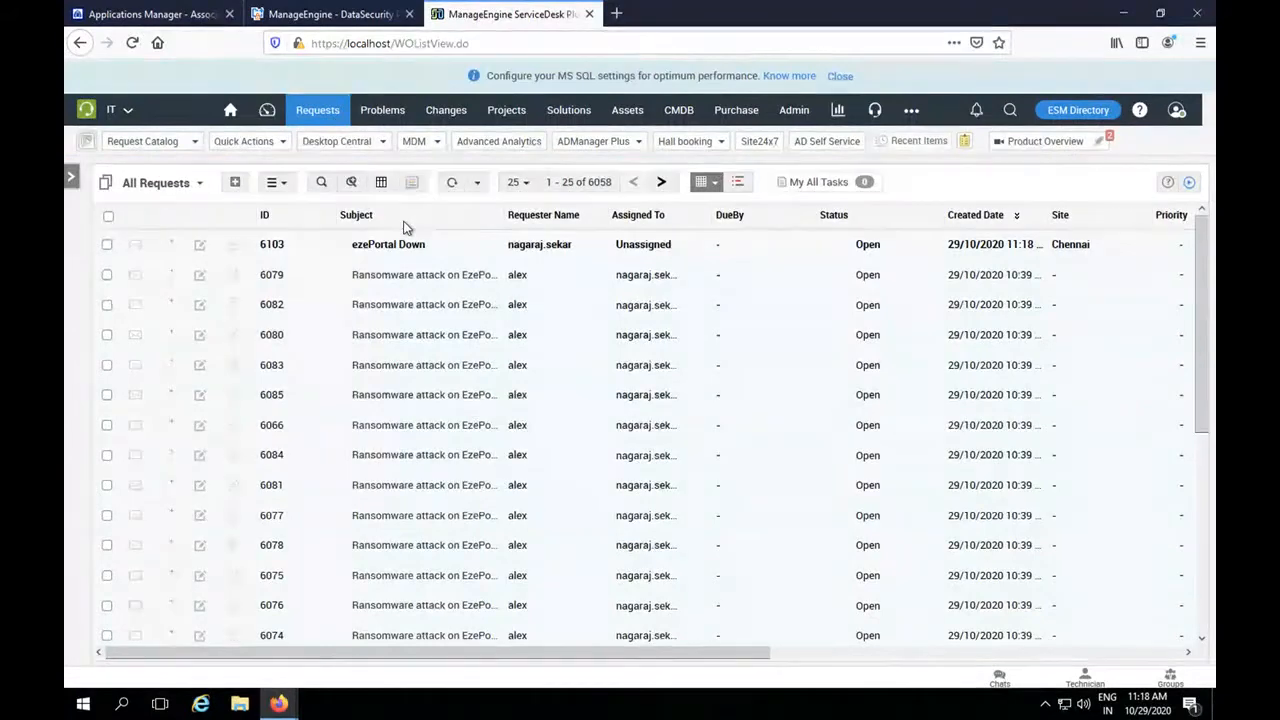
mouse_move(397, 247)
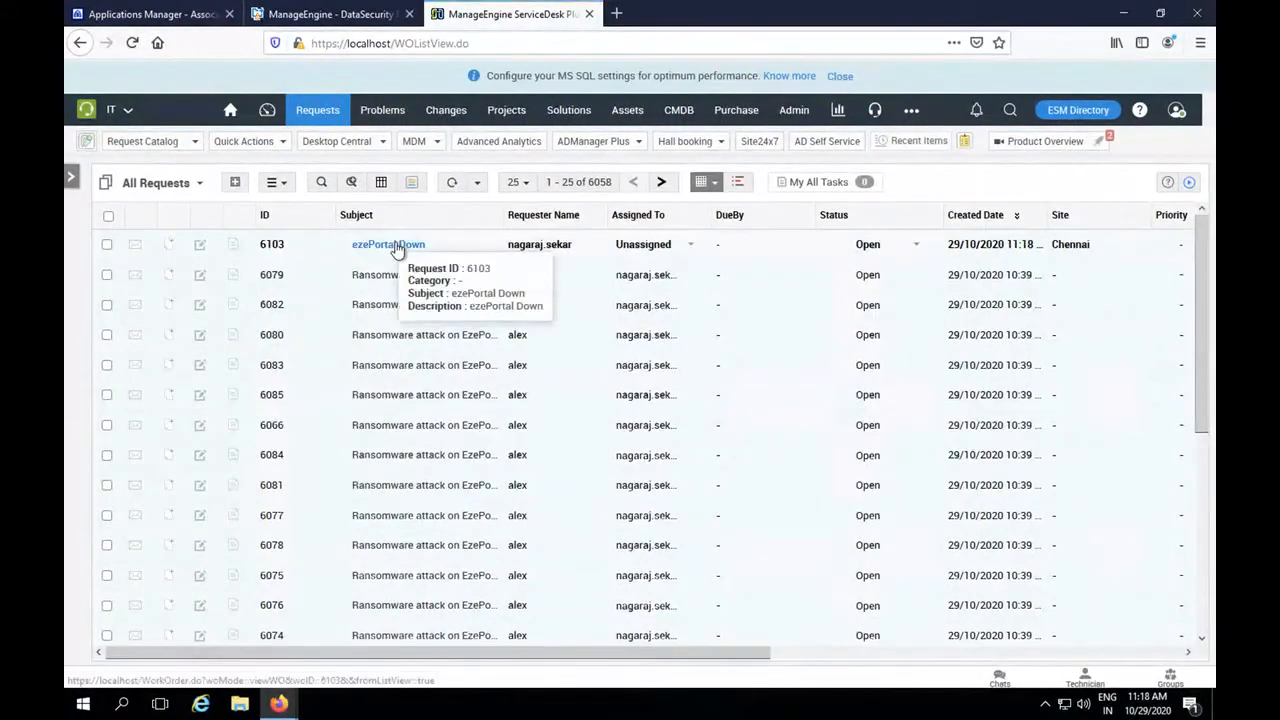
click(397, 247)
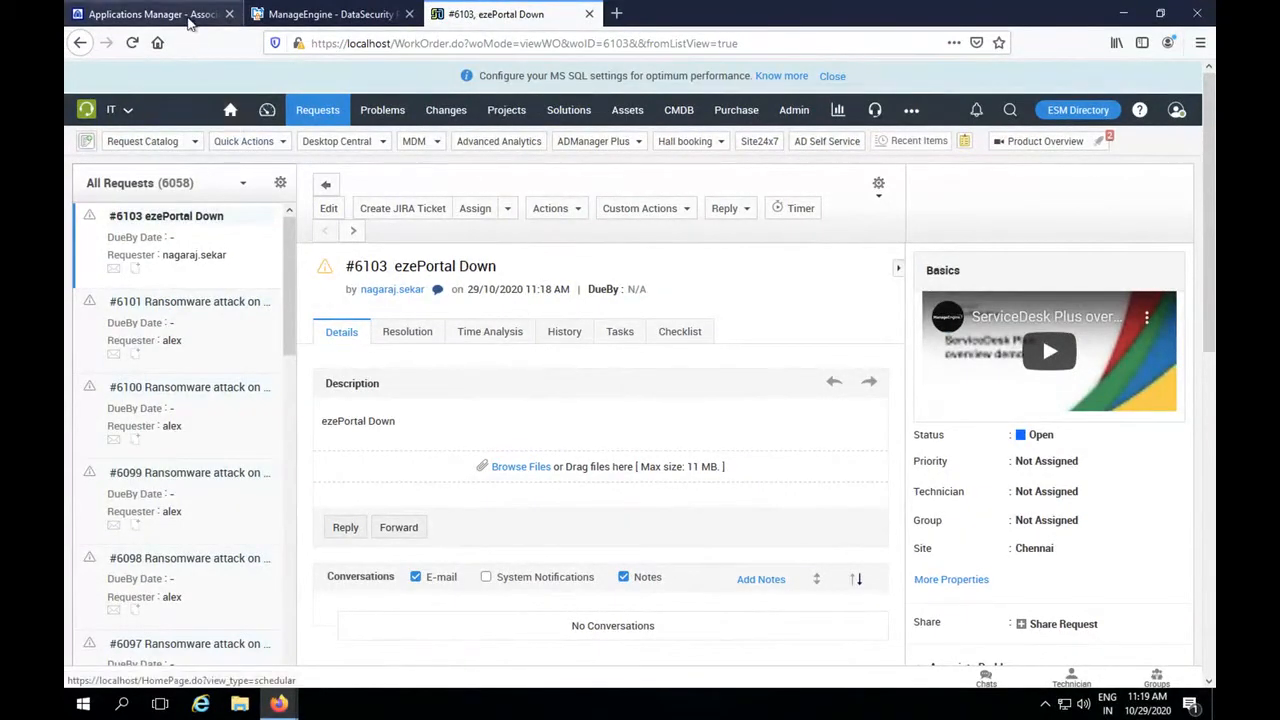
click(150, 14)
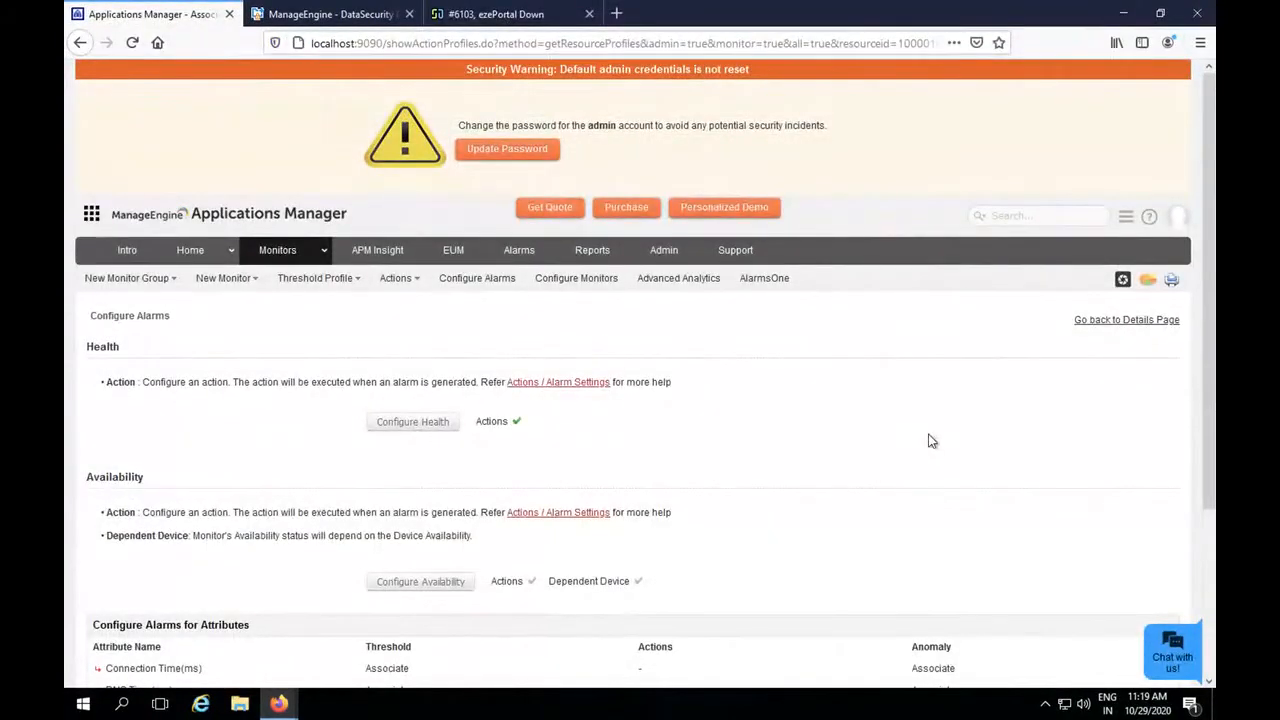
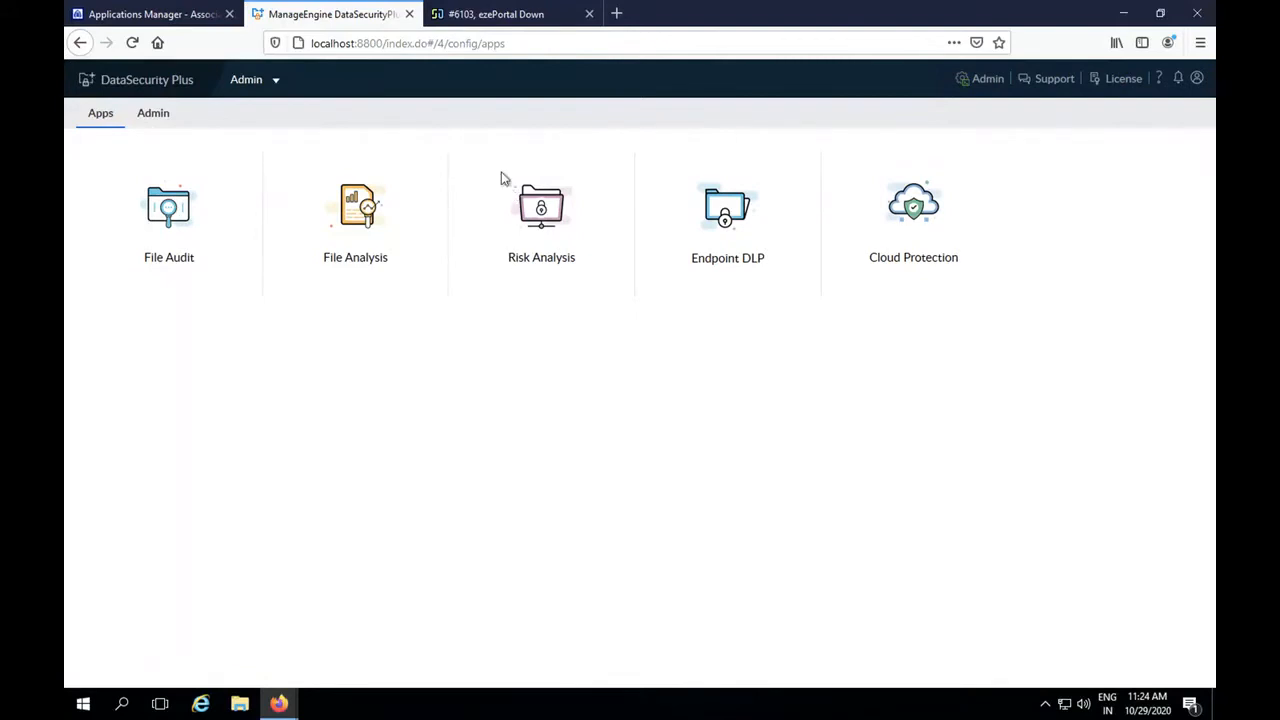
Open the File Analysis module of DataSecurity Plus and view the storage overview for the sdptestlab.com domain.
mouse_move(363, 166)
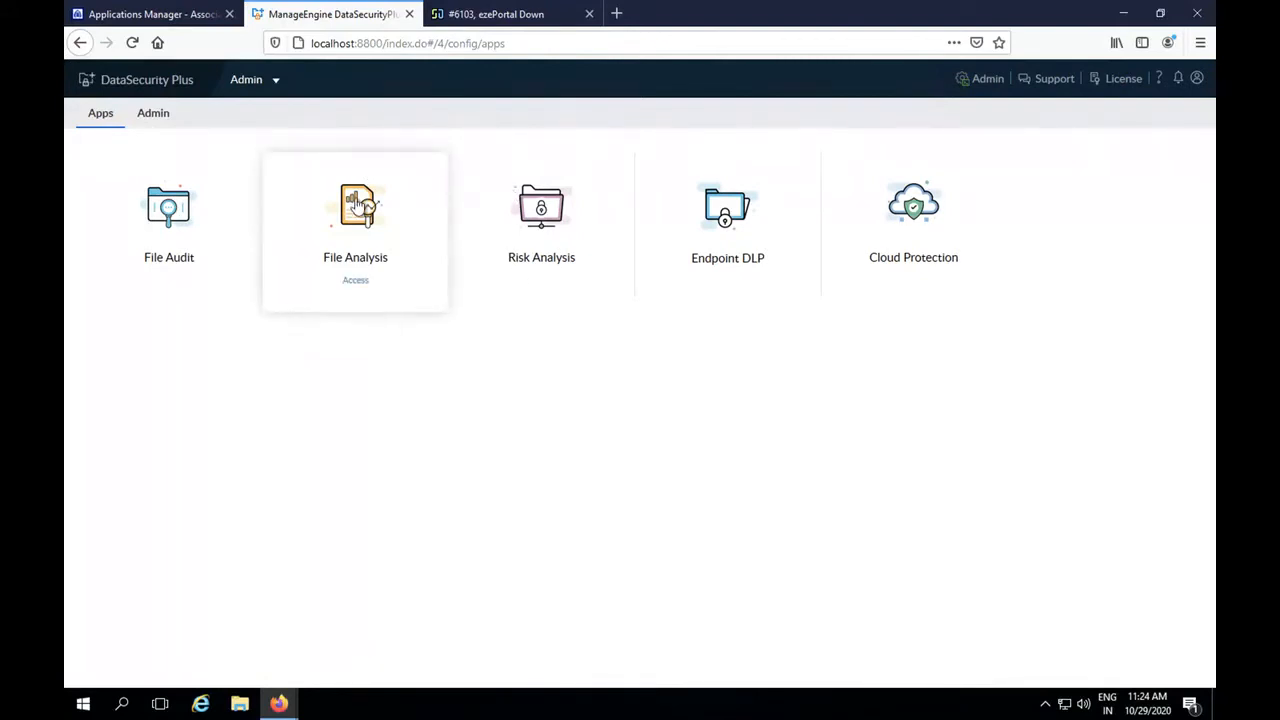
click(357, 205)
click(134, 170)
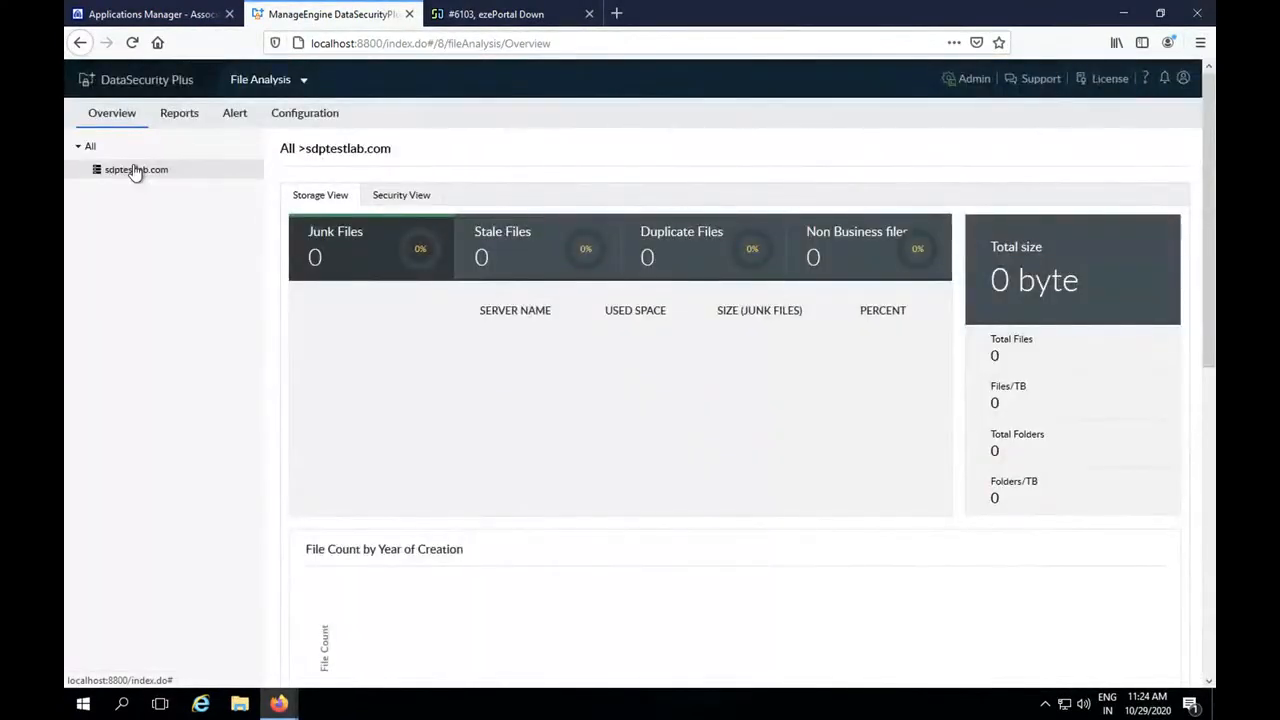
Switch to the File Audit module and examine the All File/Folder changes report, including its chart and event table.
click(257, 80)
click(272, 119)
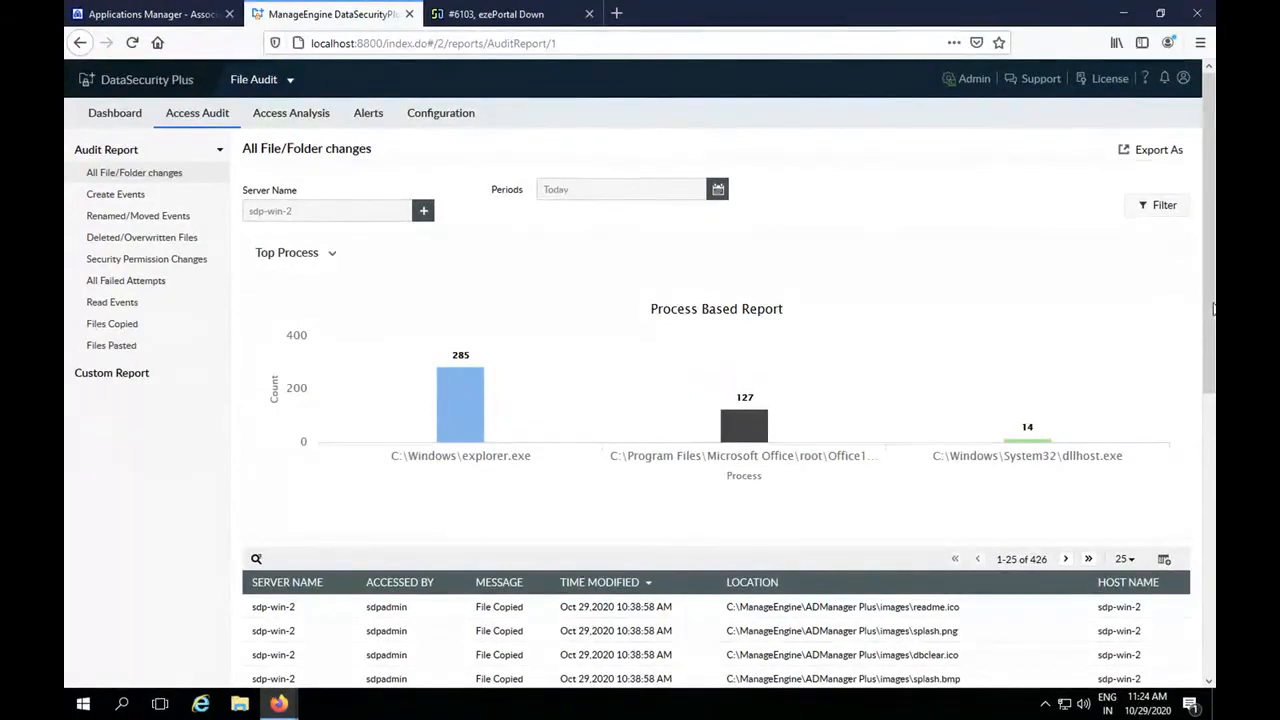
drag(1212, 345, 1213, 419)
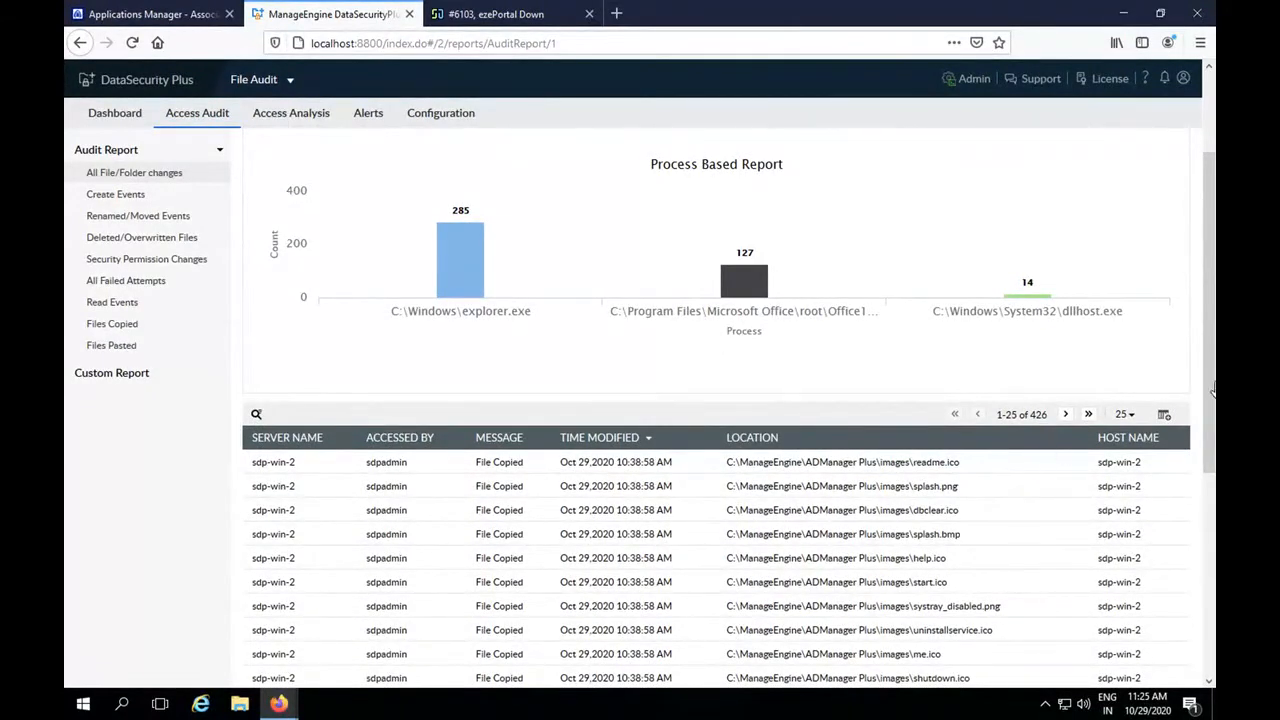
mouse_move(1213, 377)
mouse_down()
mouse_move(1214, 458)
mouse_move(1206, 367)
mouse_up()
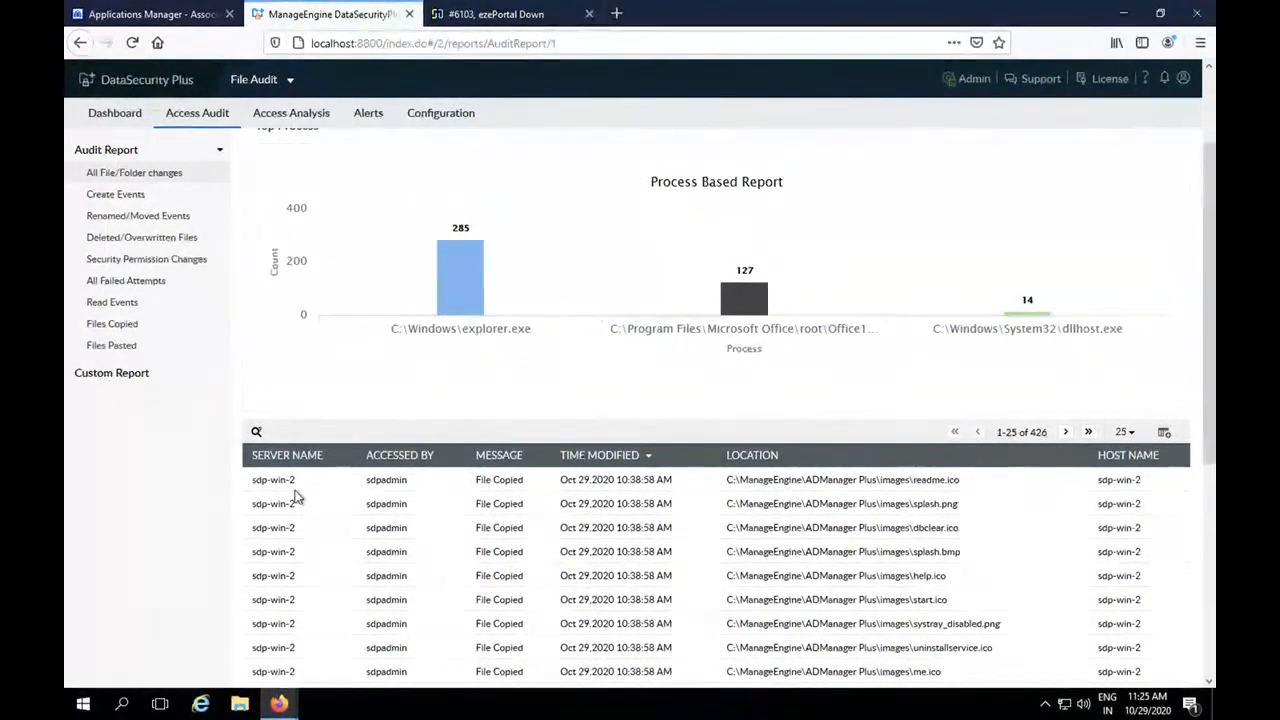
Check the configured Windows file servers and examine the audit report of the sdp-win-2 server.
click(449, 120)
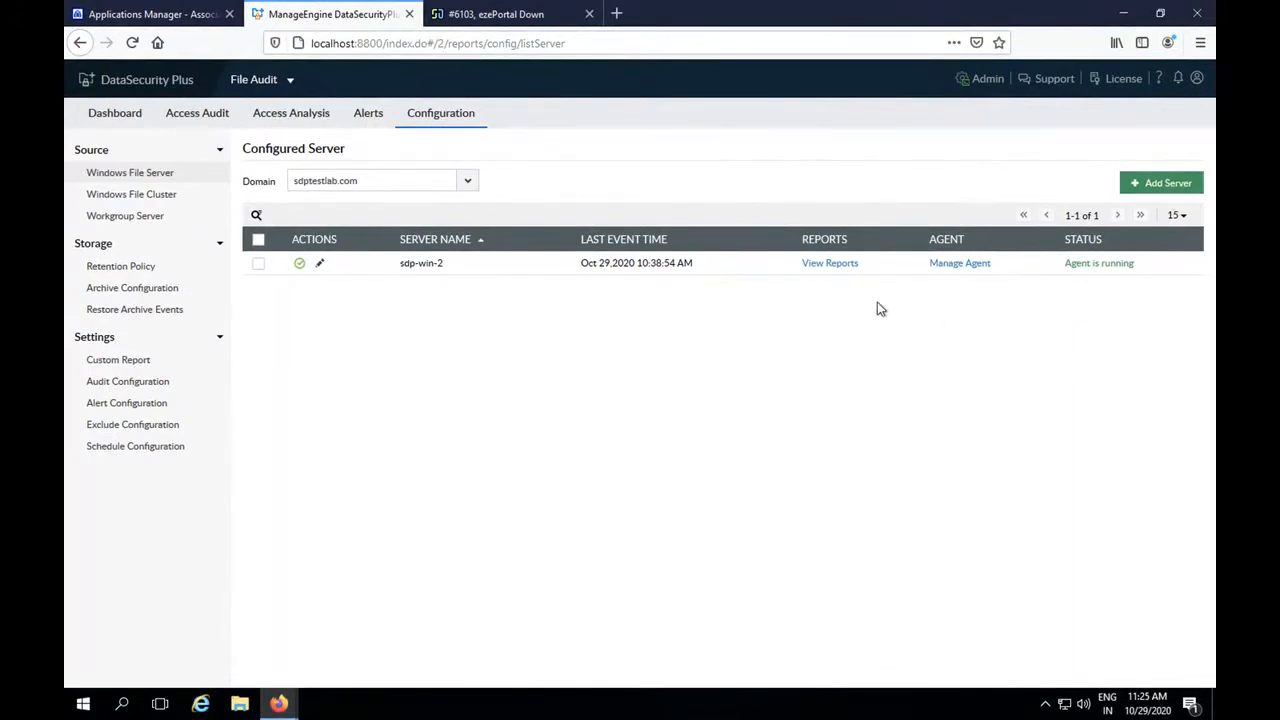
click(830, 264)
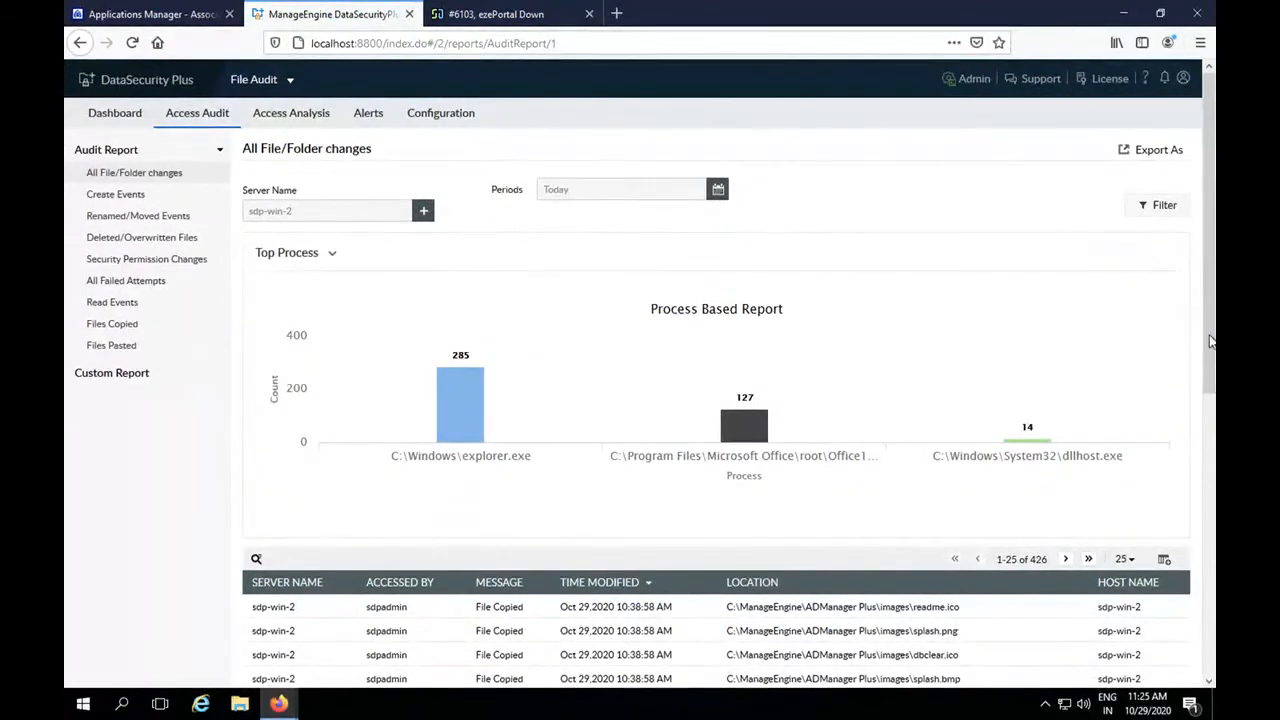
scroll(1210, 390, down, 4)
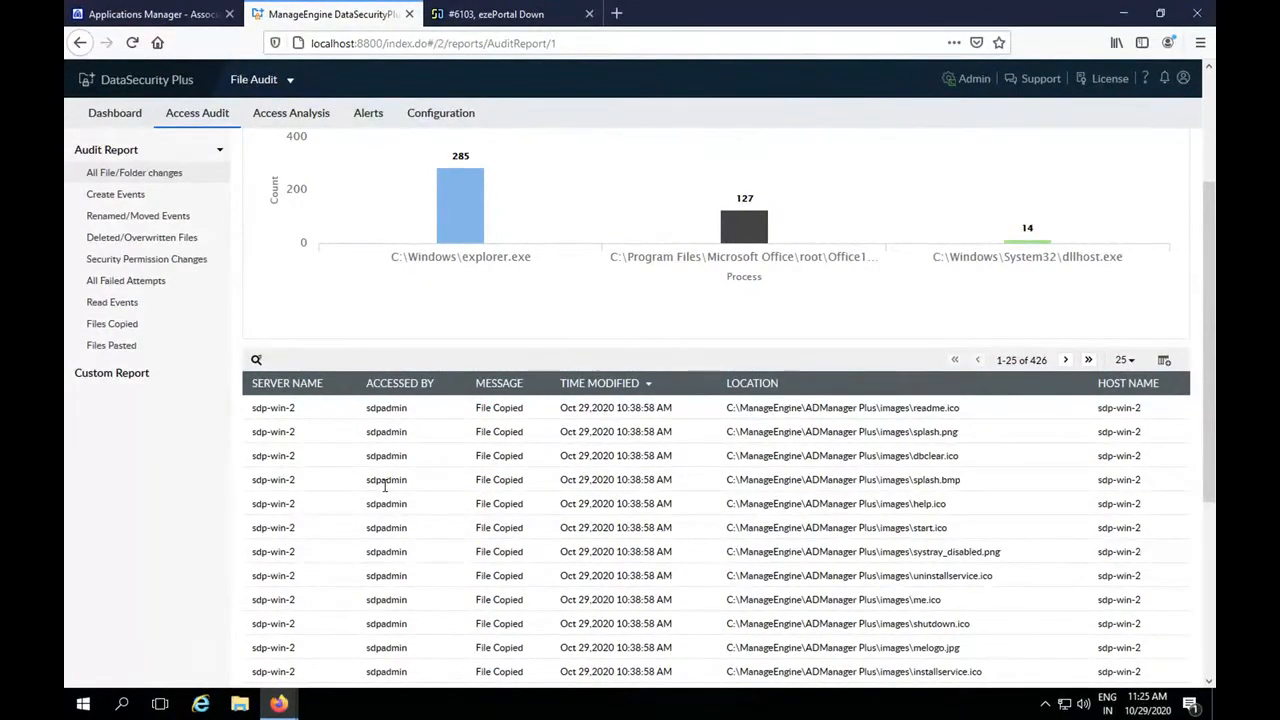
scroll(384, 486, up, 3)
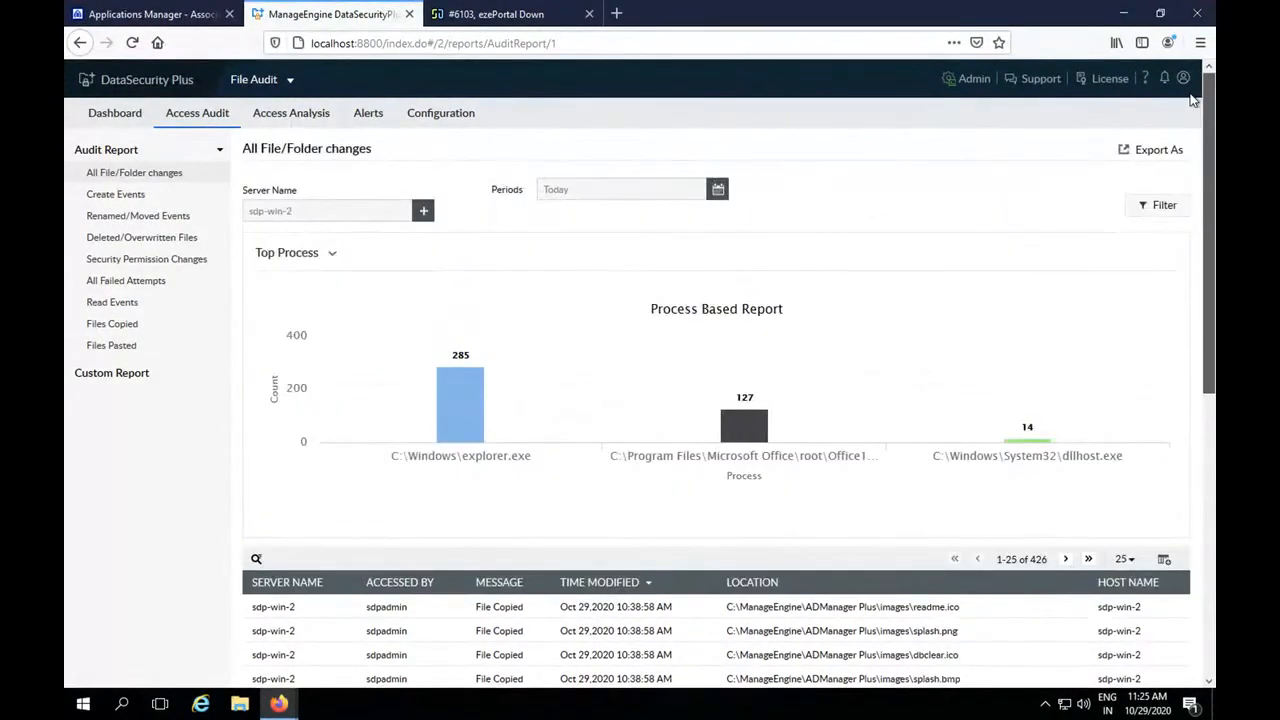
Review the server alerts for sdp-win-2, look over a blank new alert profile, and return to the configured alerts without saving.
click(368, 115)
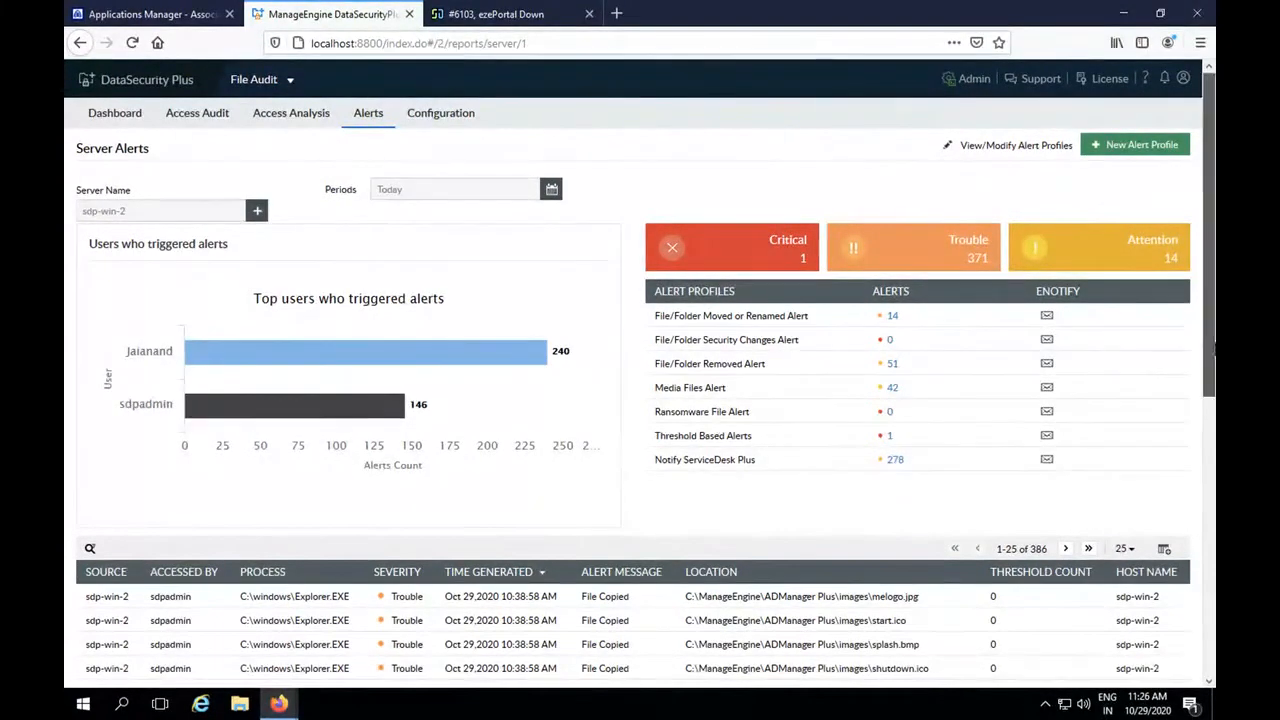
drag(1212, 313, 1212, 348)
scroll(1205, 262, up, 2)
click(1119, 148)
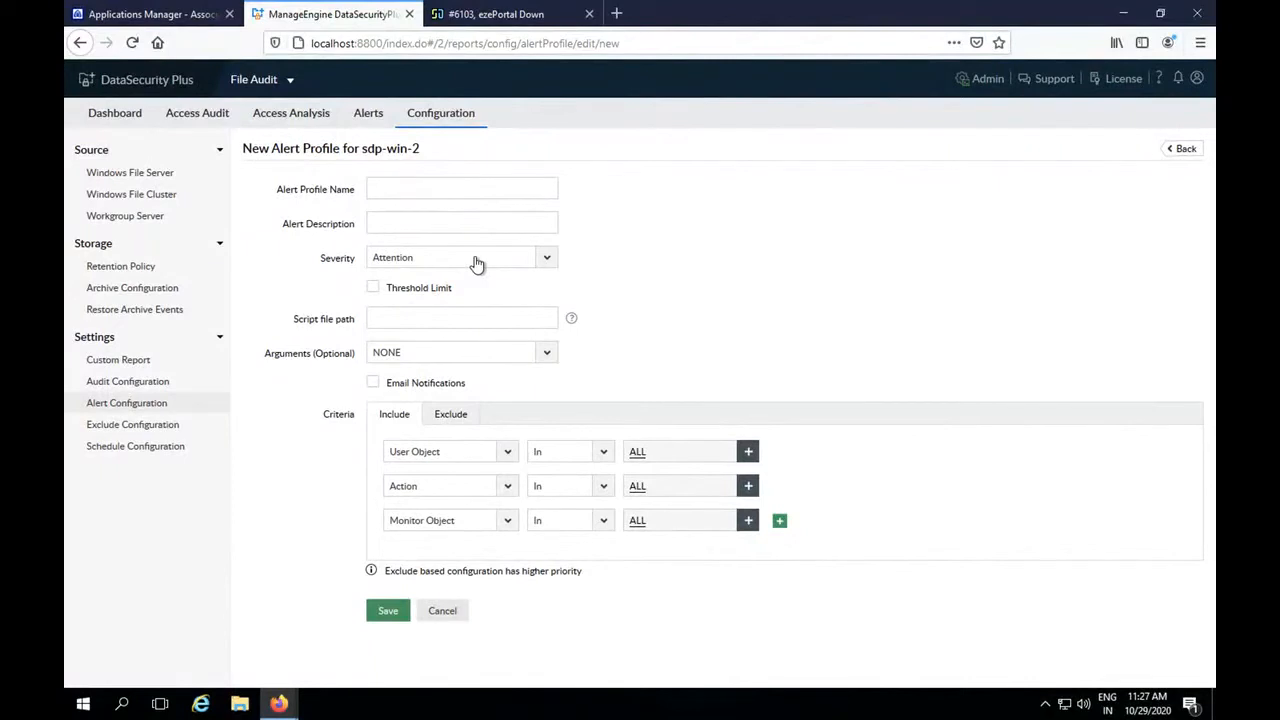
click(1184, 150)
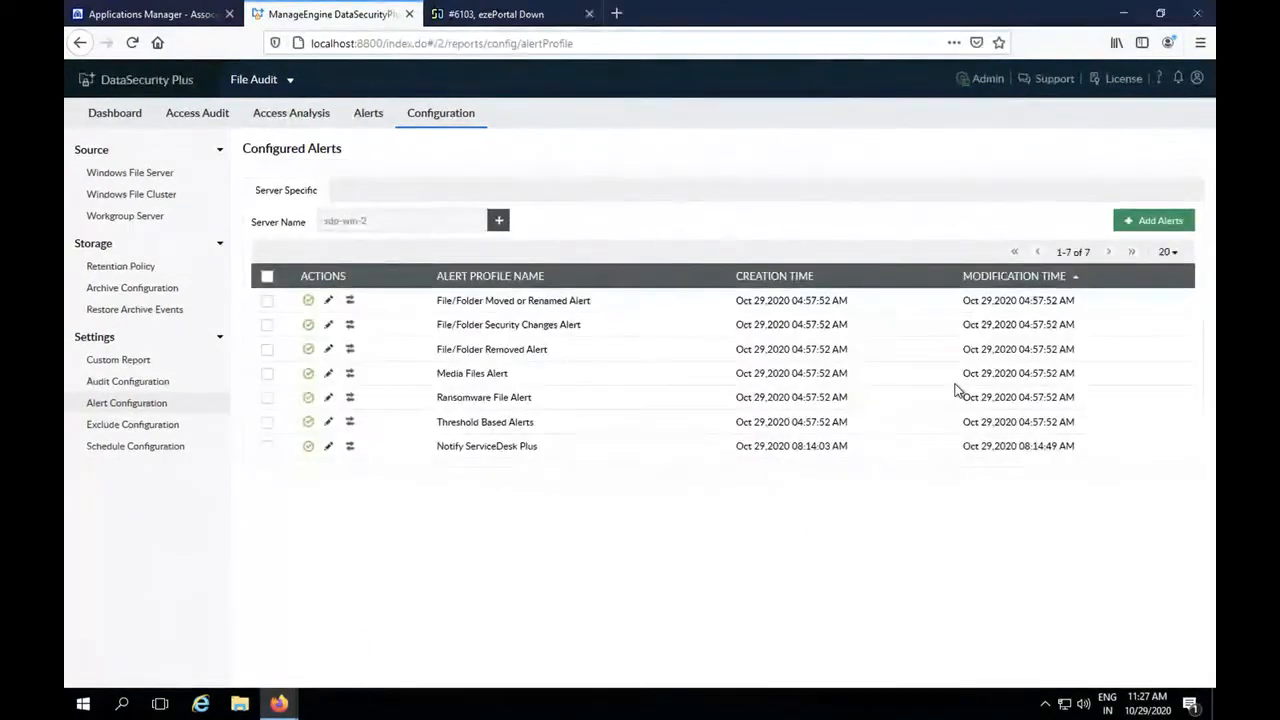
Switch to File Explorer, open the test folder on the C: drive, and select the Doc1 Word document.
click(238, 705)
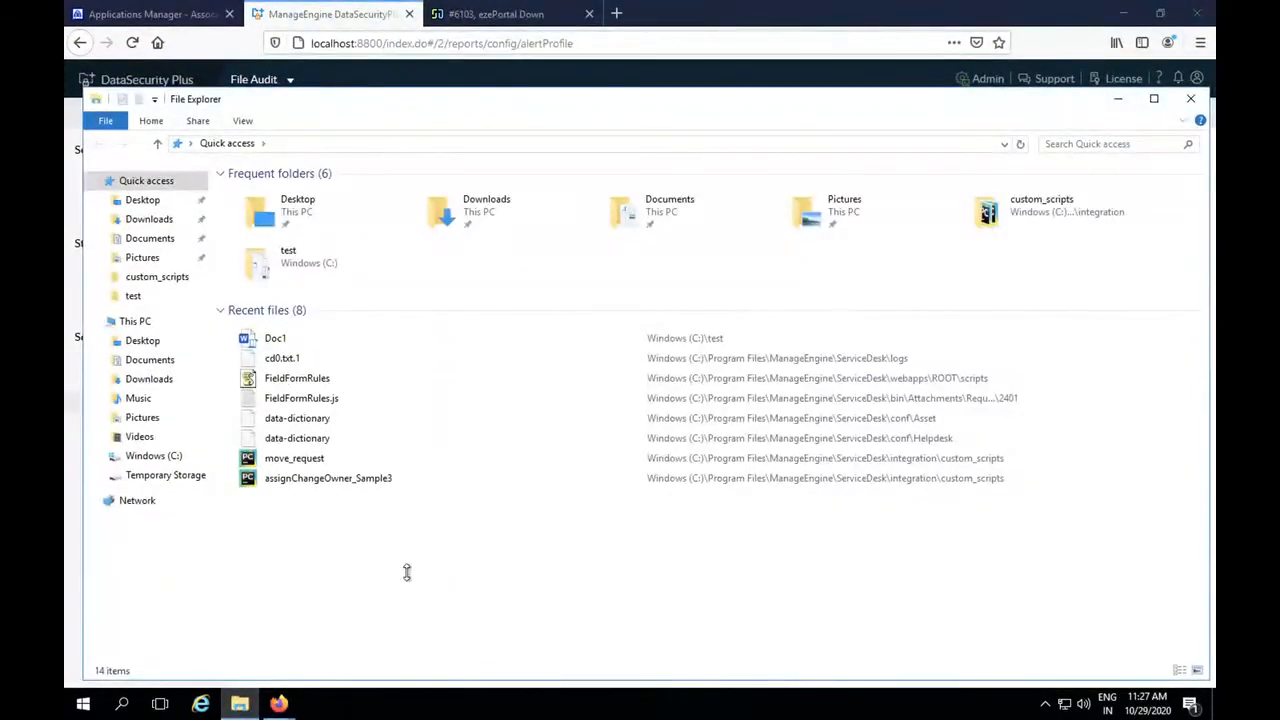
click(160, 458)
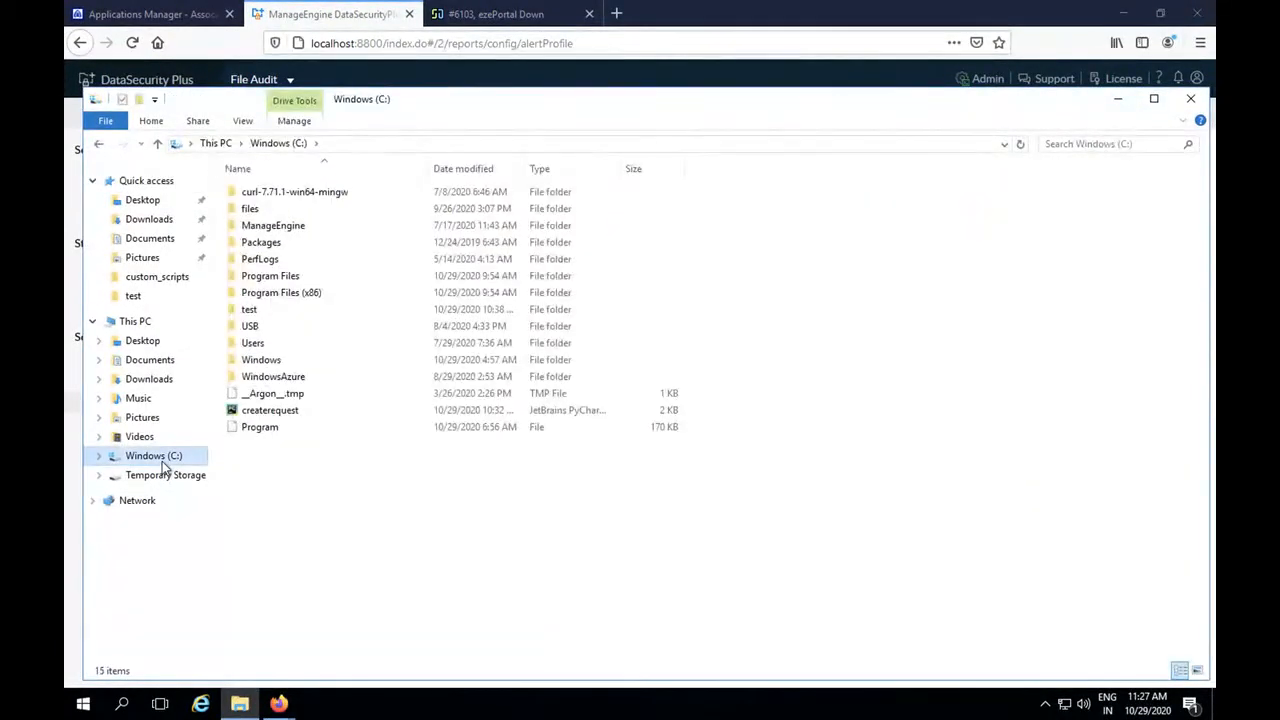
double_click(250, 311)
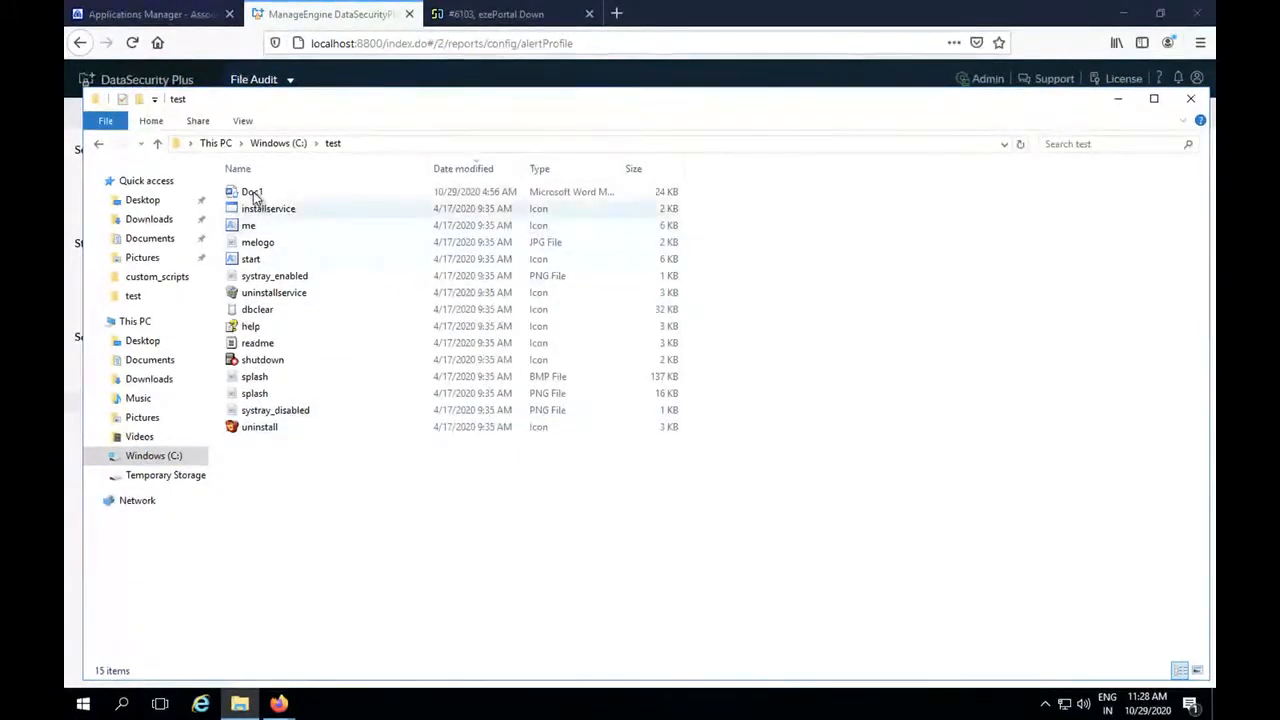
mouse_move(253, 193)
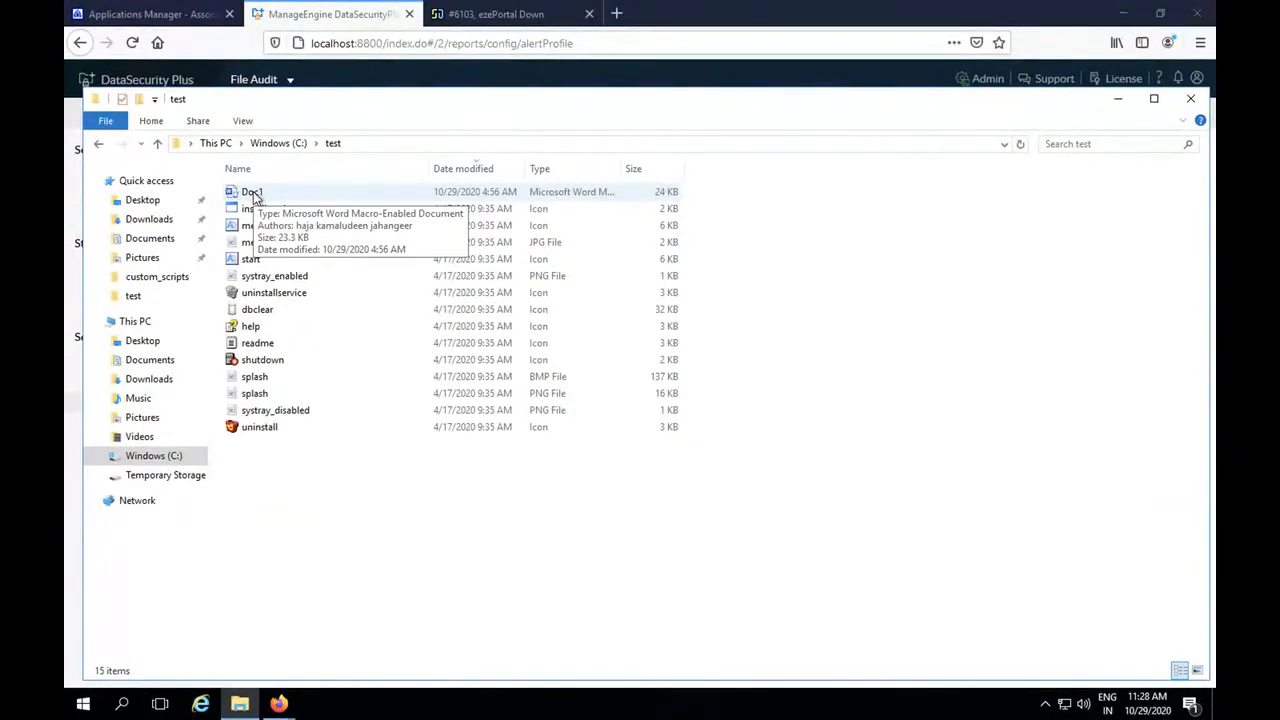
click(278, 196)
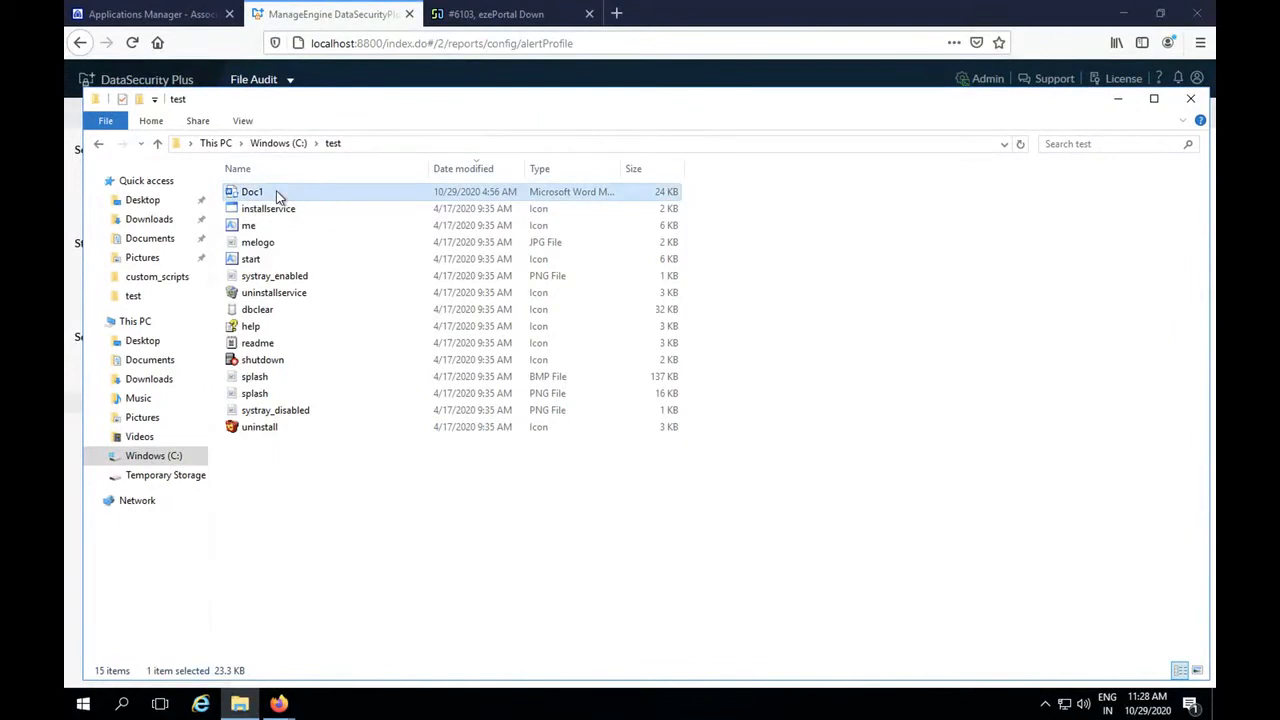
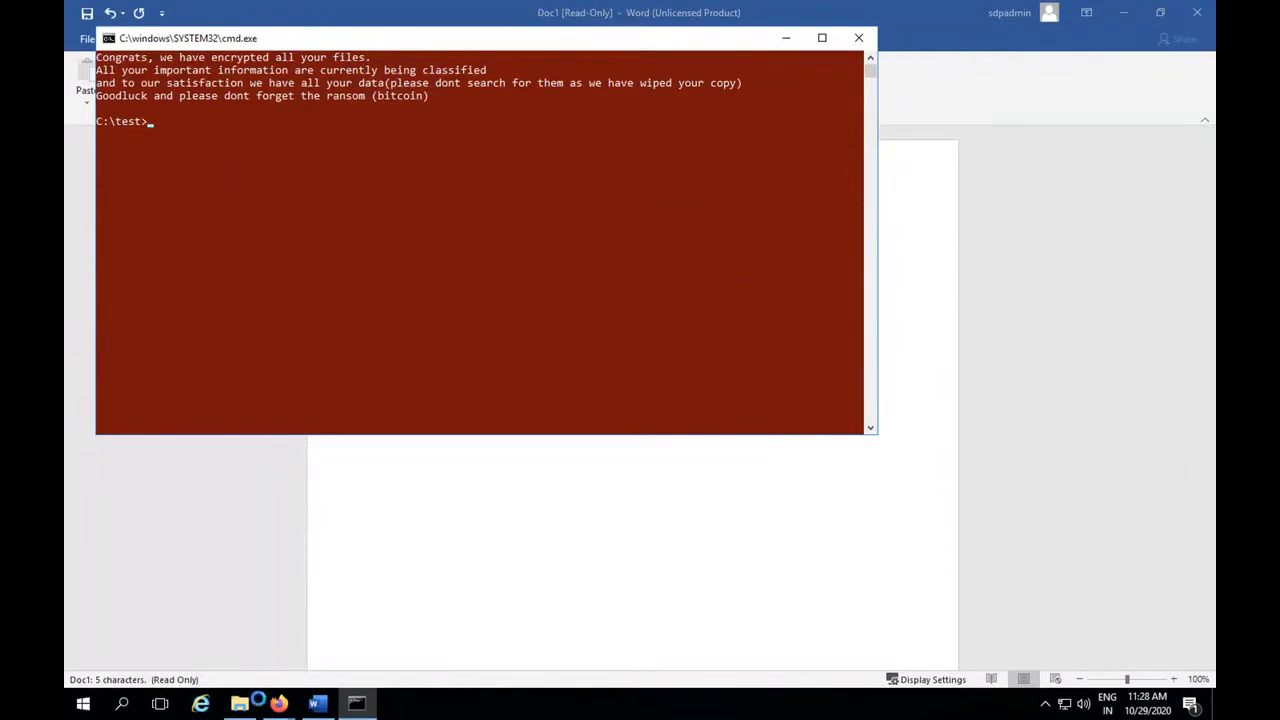
Switch back to File Explorer to examine the files in the test folder on the C: drive.
click(243, 705)
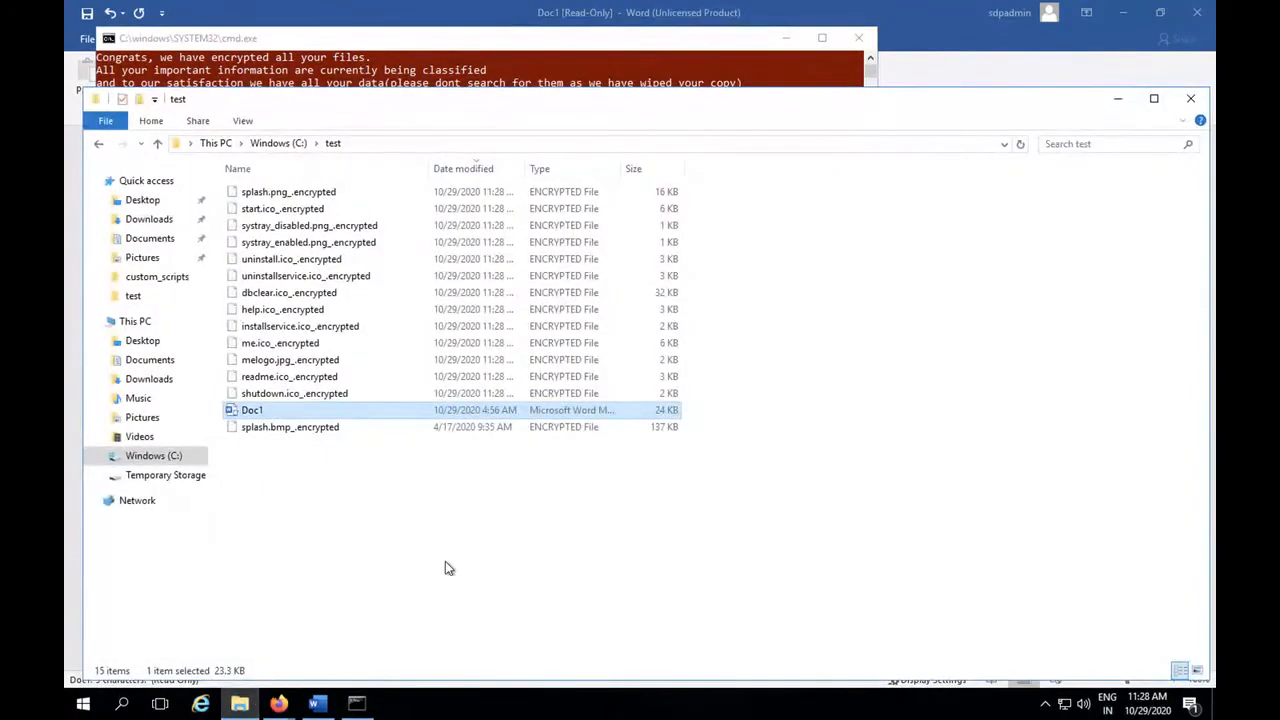
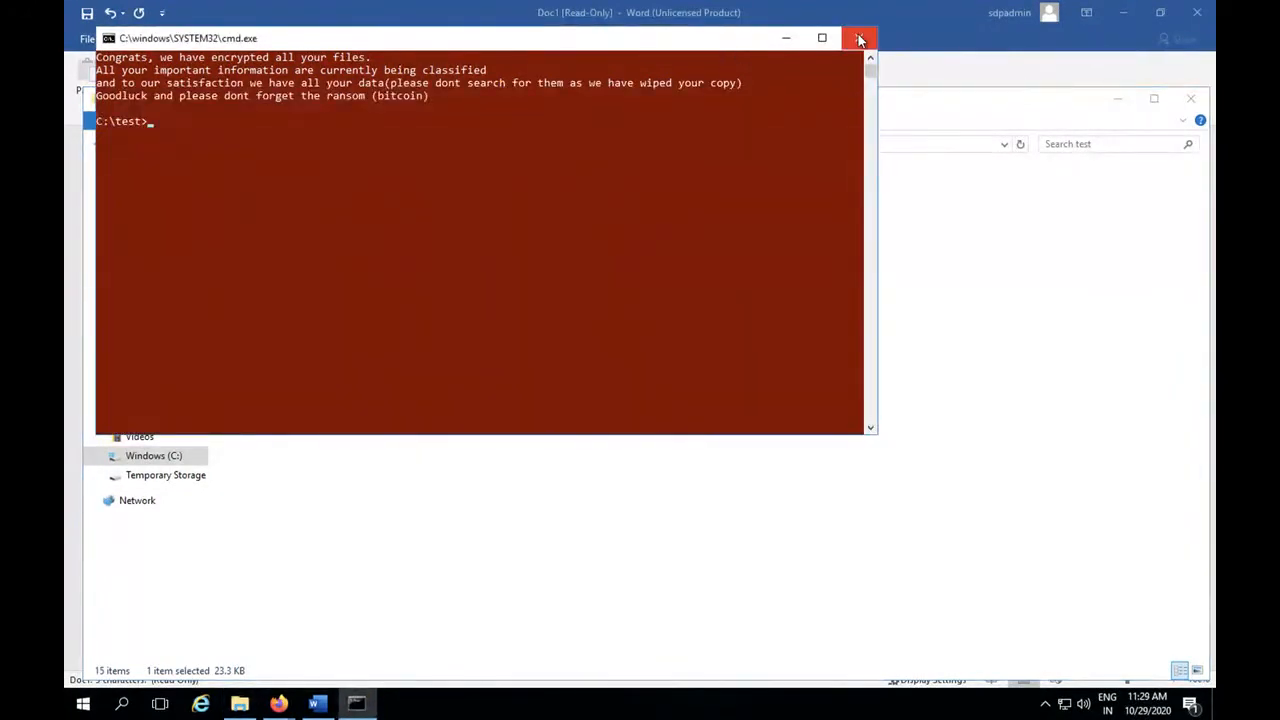
Close the ransomware command window and examine the All File/Folder changes audit report for the server in DataSecurity Plus in Firefox.
click(858, 37)
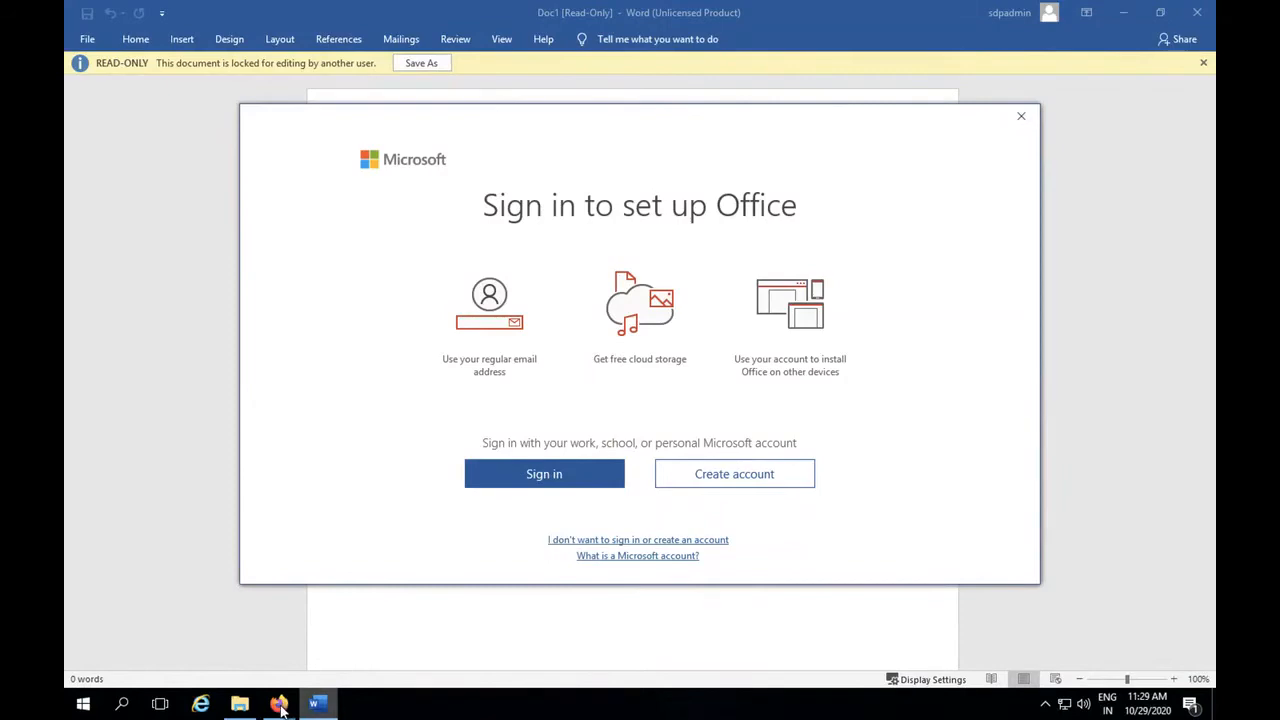
mouse_move(278, 700)
click(259, 611)
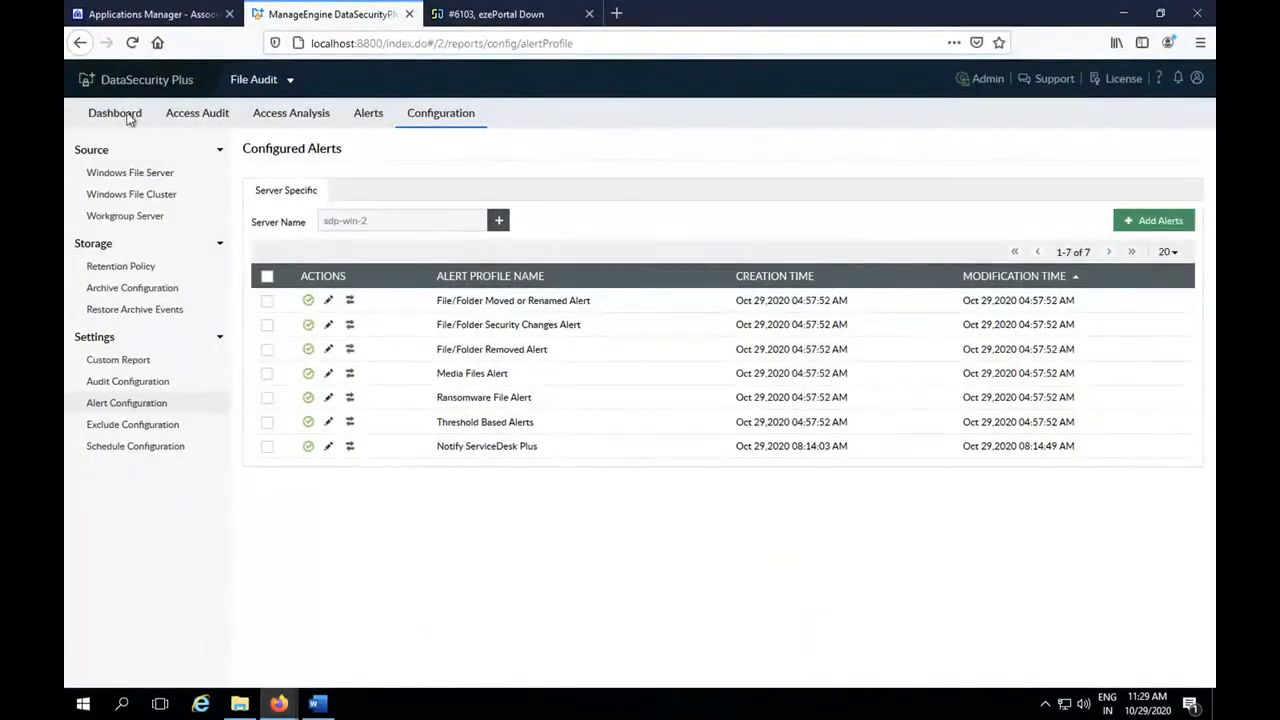
click(184, 115)
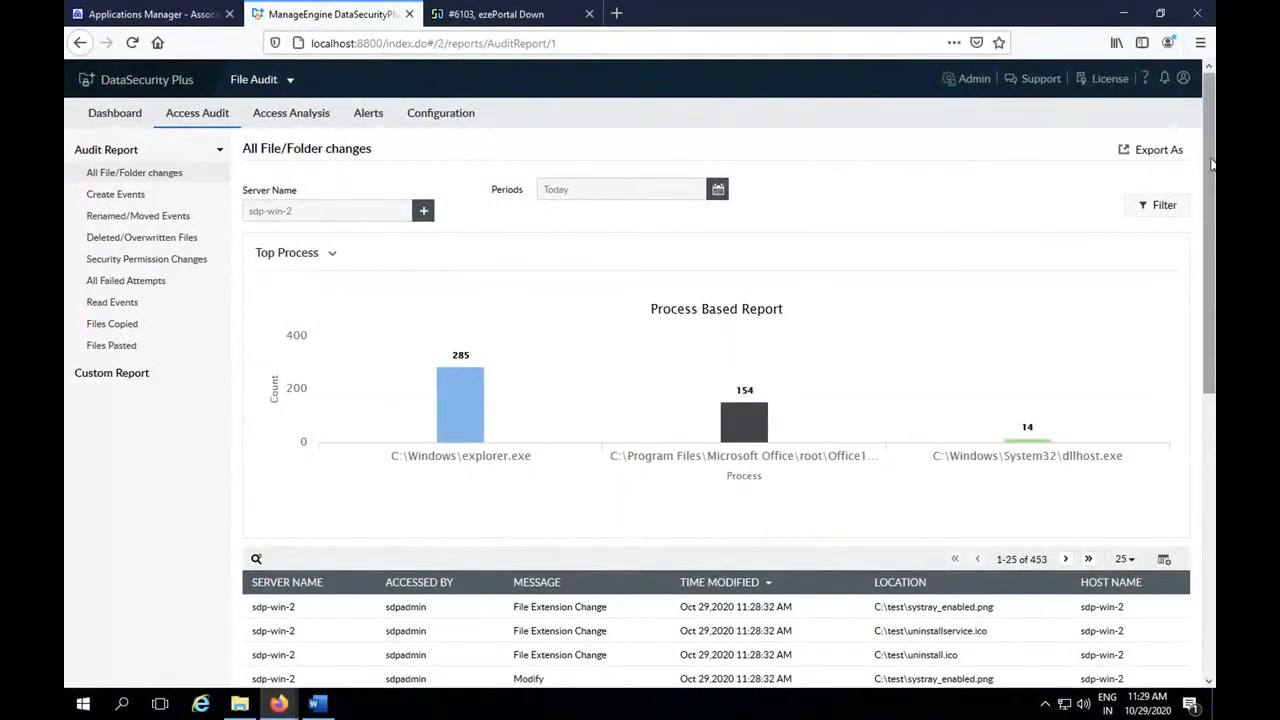
drag(1209, 174, 1204, 340)
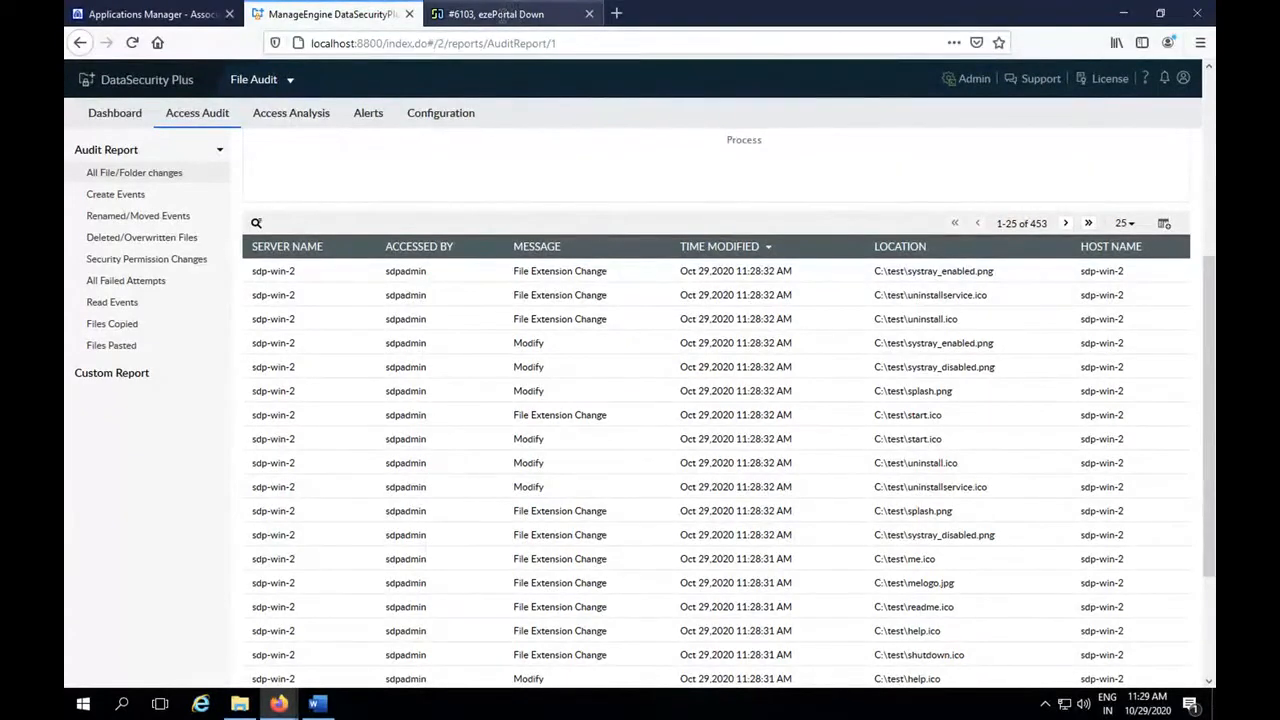
Switch to ServiceDesk Plus and examine the ransomware attack tickets in the All Requests list.
click(500, 14)
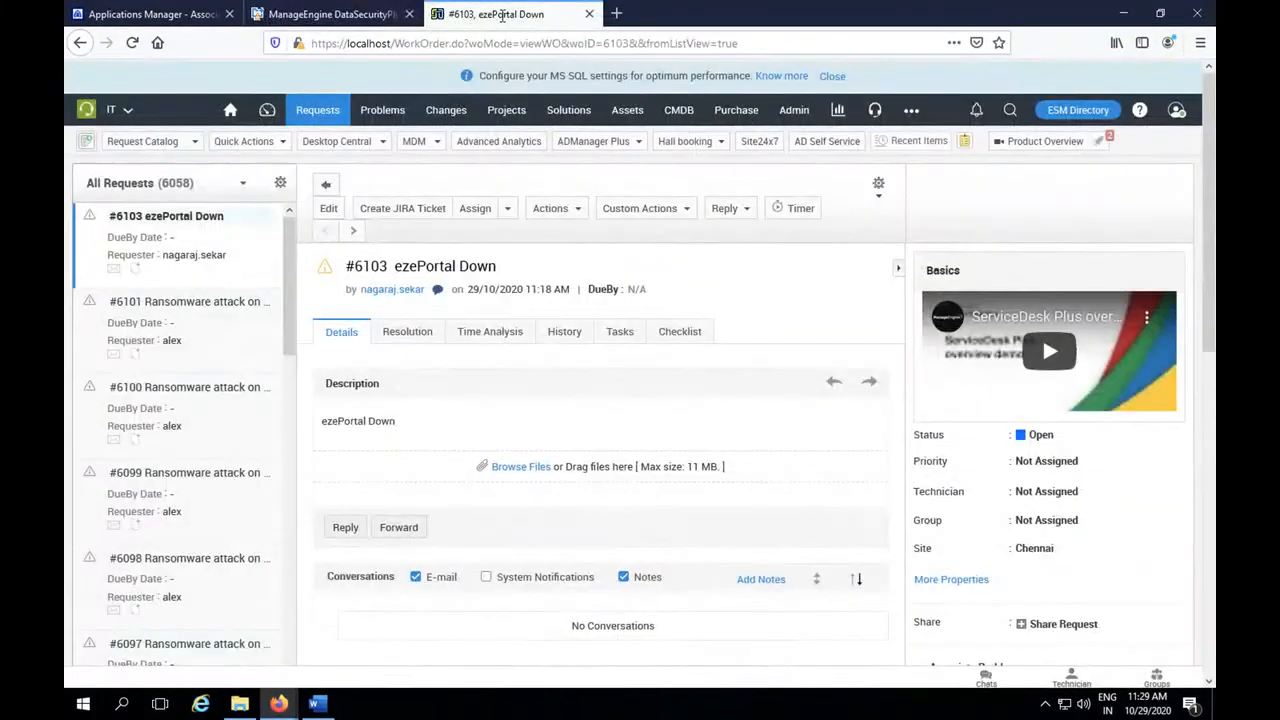
click(330, 113)
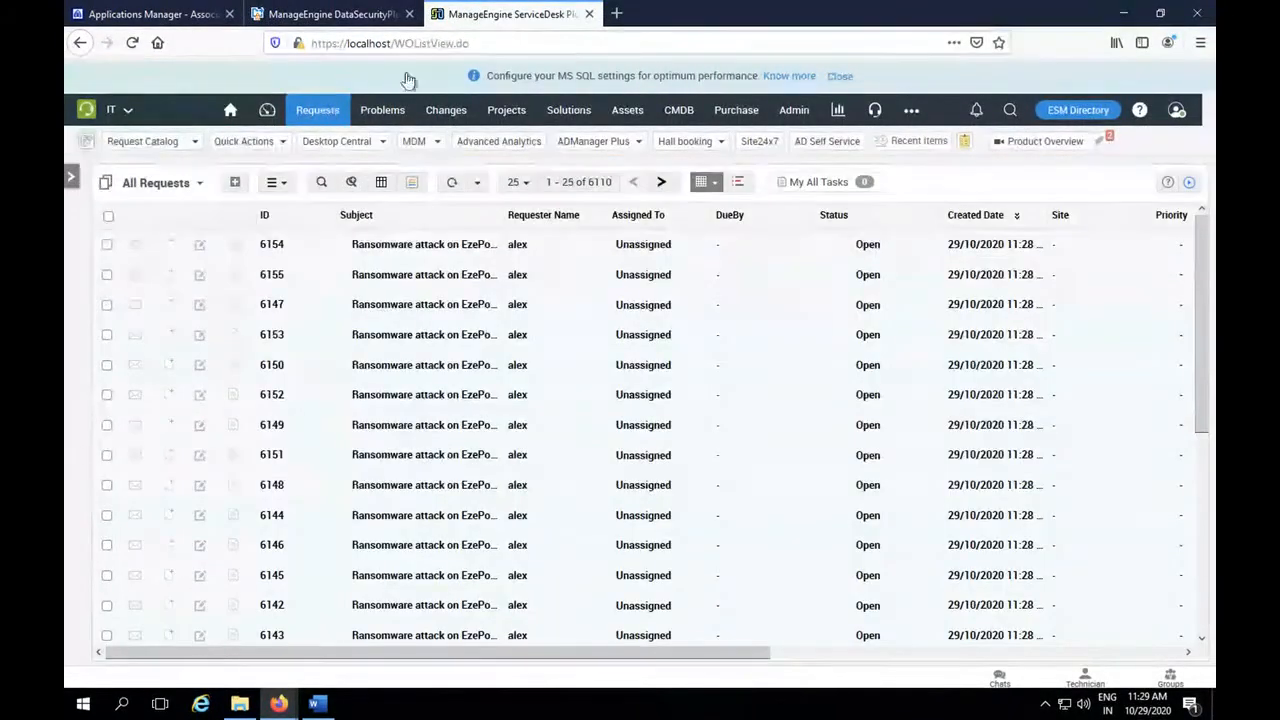
mouse_move(1201, 267)
mouse_down()
mouse_move(1210, 465)
mouse_move(1191, 280)
mouse_up()
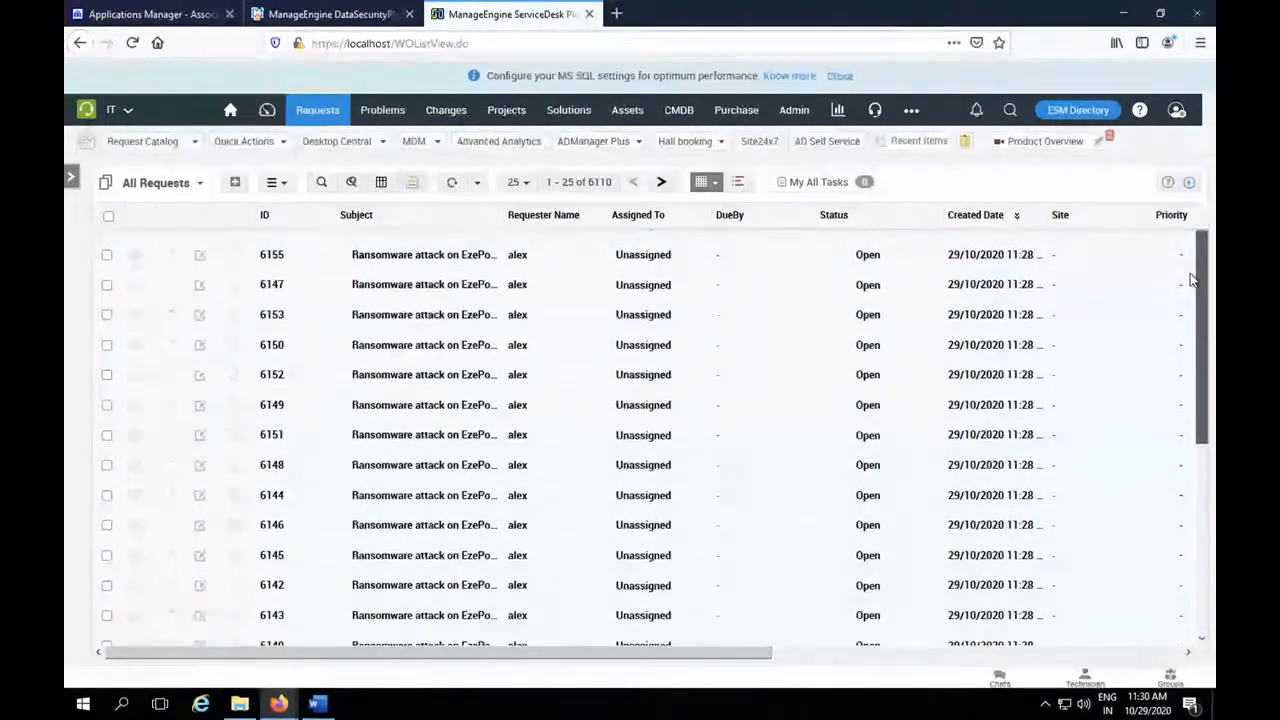
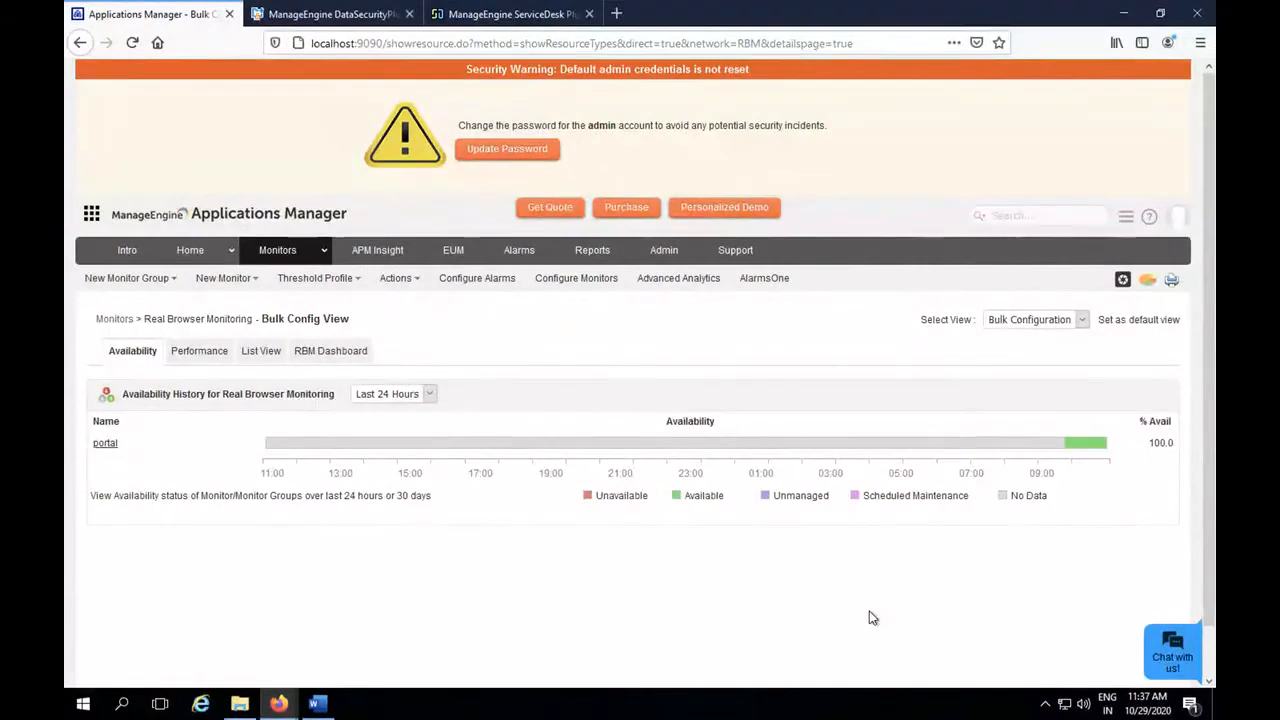
click(616, 13)
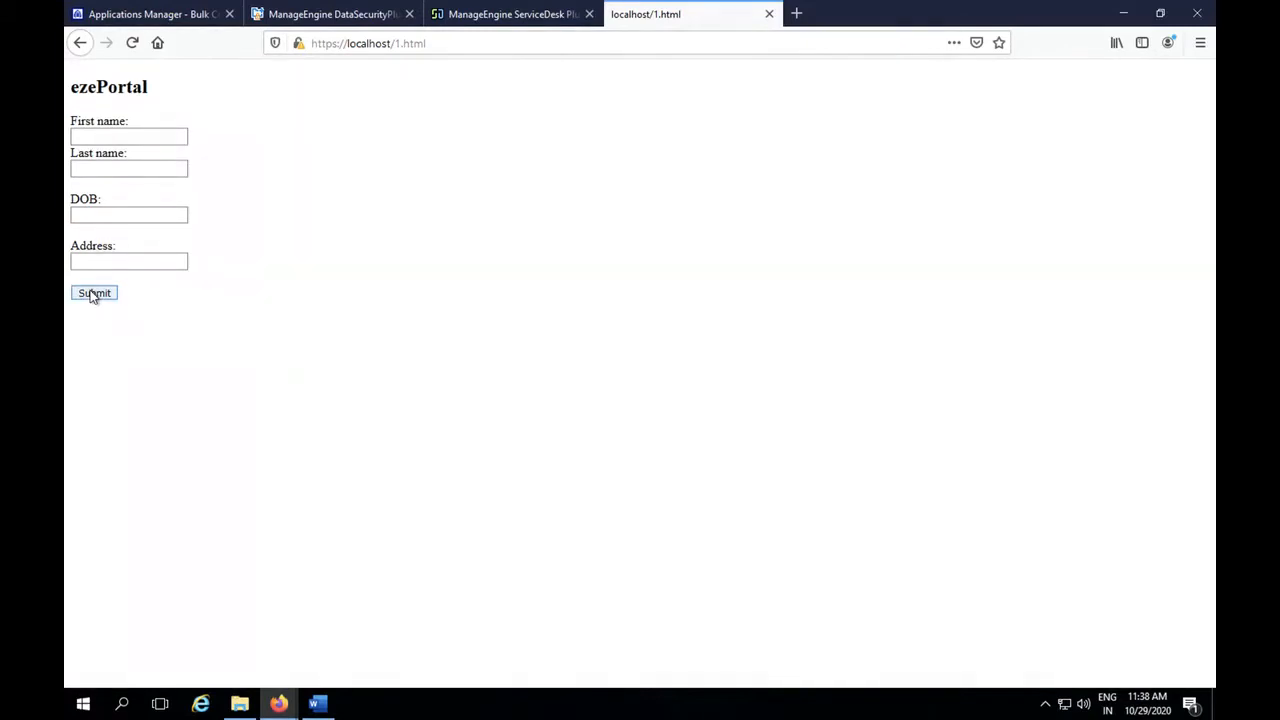
click(152, 133)
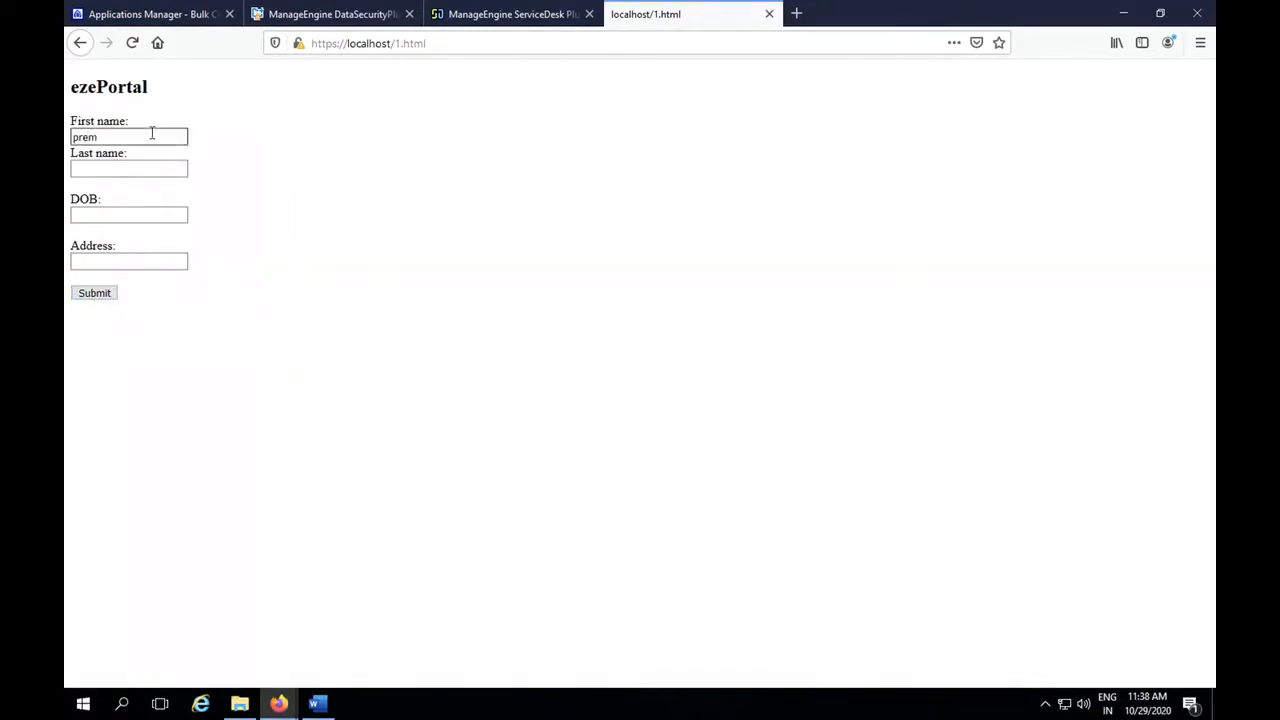
click(133, 216)
text(12345)
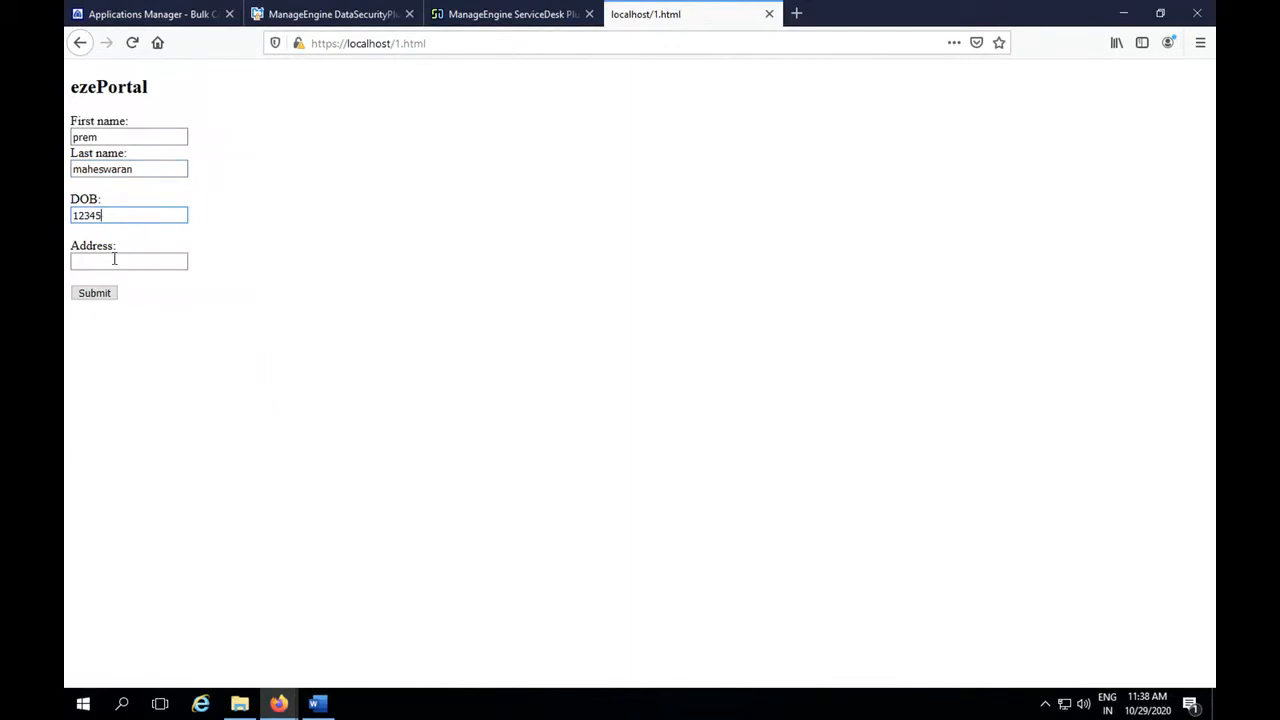
click(112, 263)
text(qwerty)
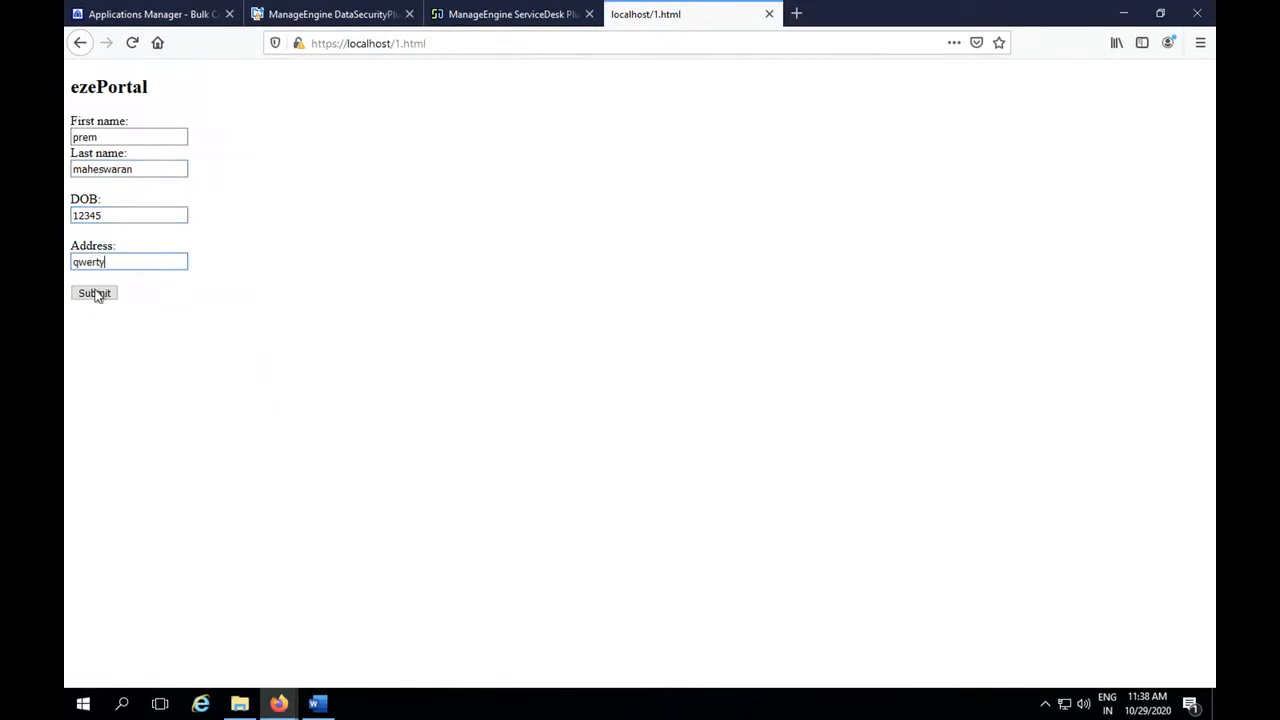
click(96, 292)
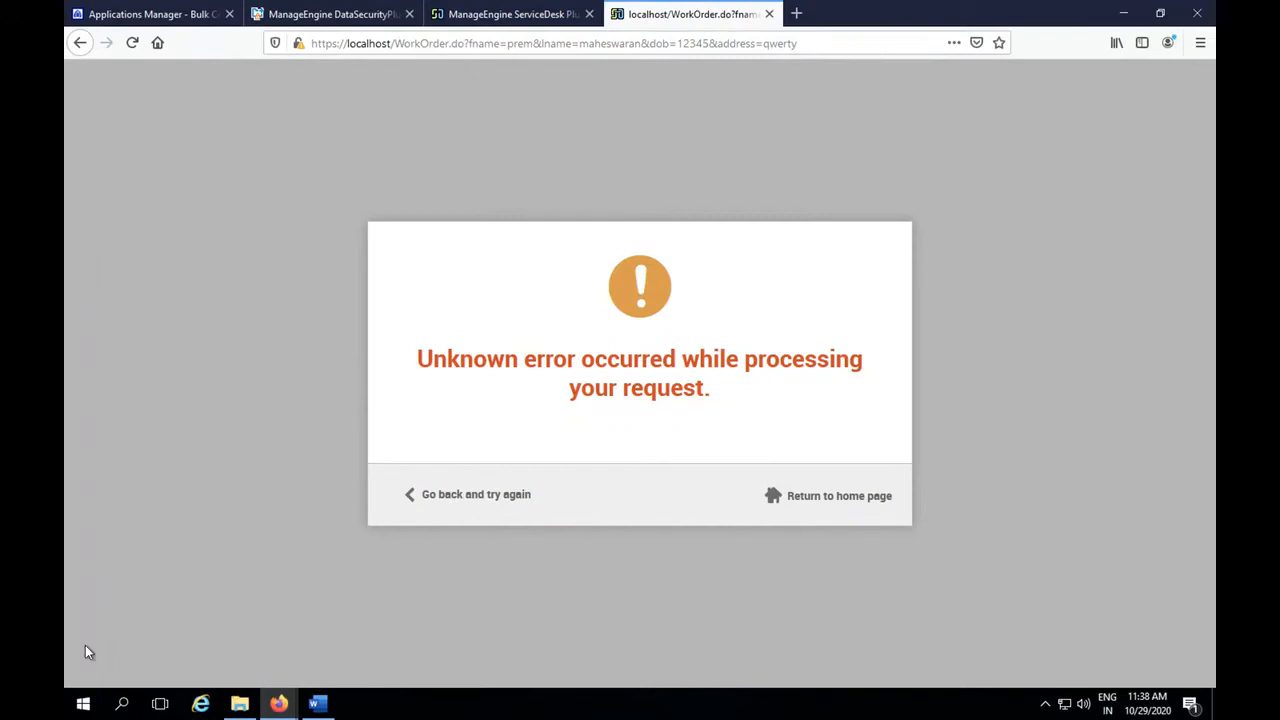
Switch to Web Transaction Recorder and connect it to Applications Manager at host localhost on SSL port 8443.
click(83, 705)
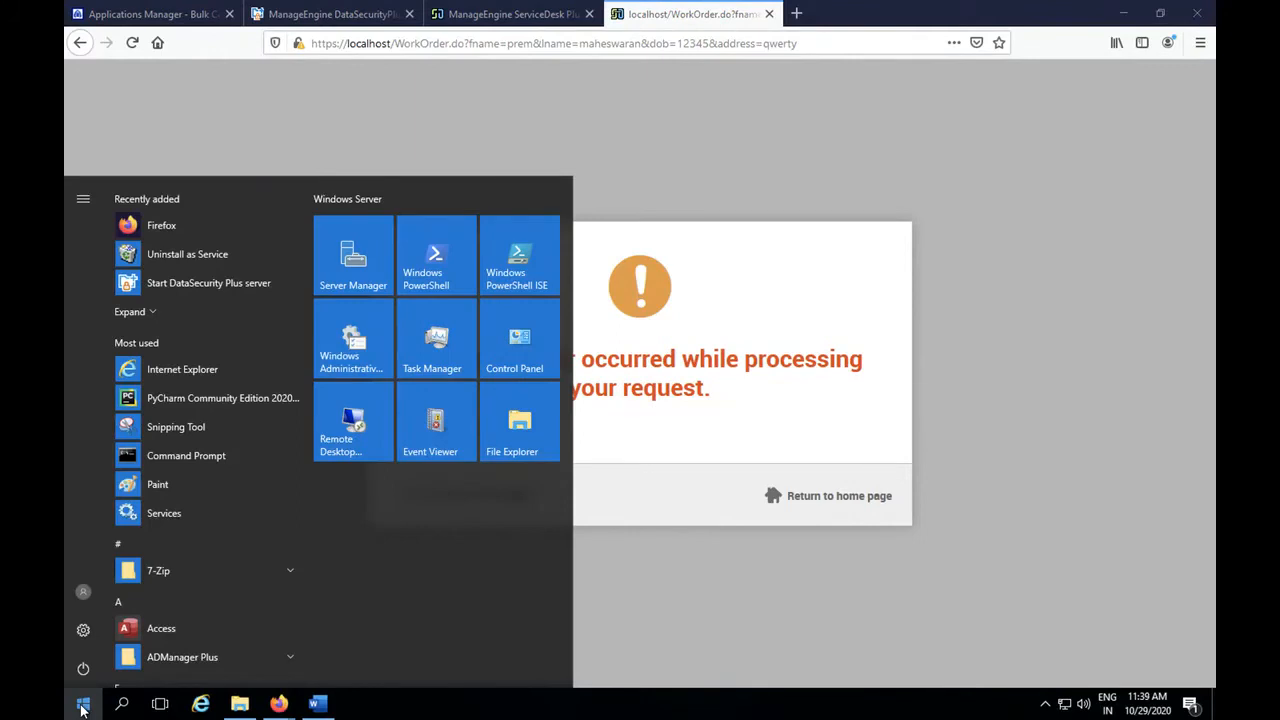
text(trans)
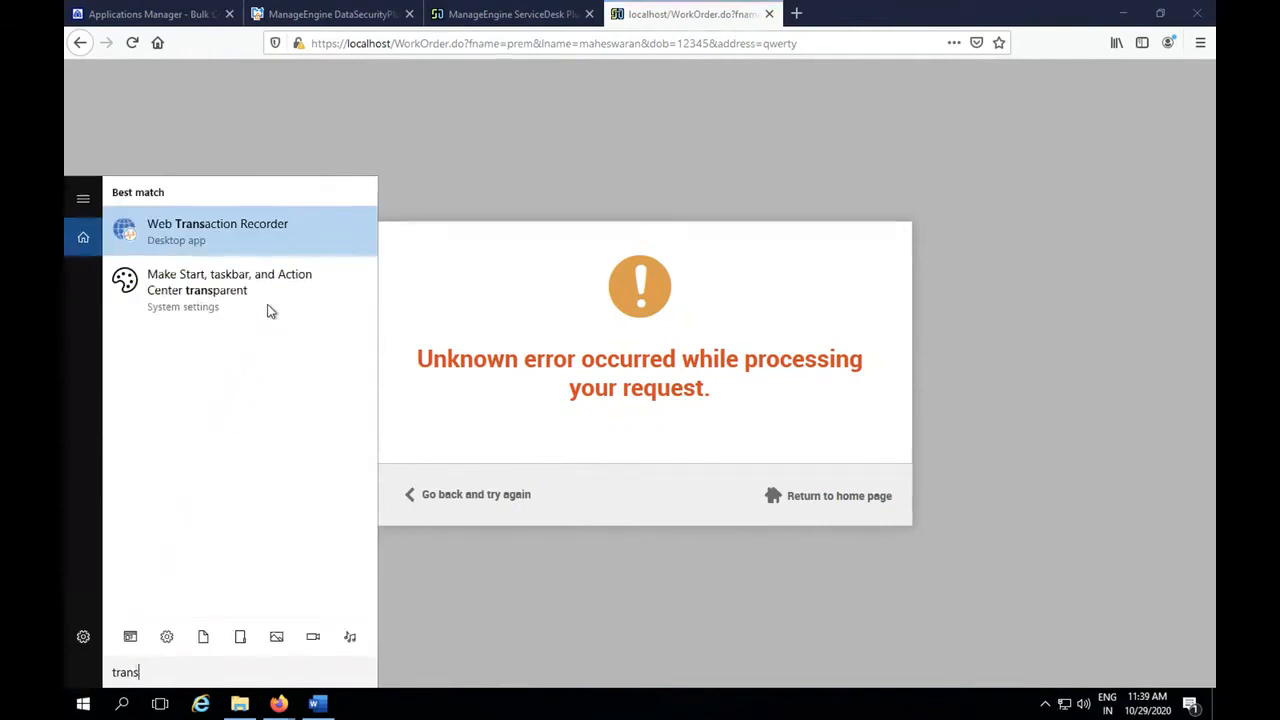
click(253, 249)
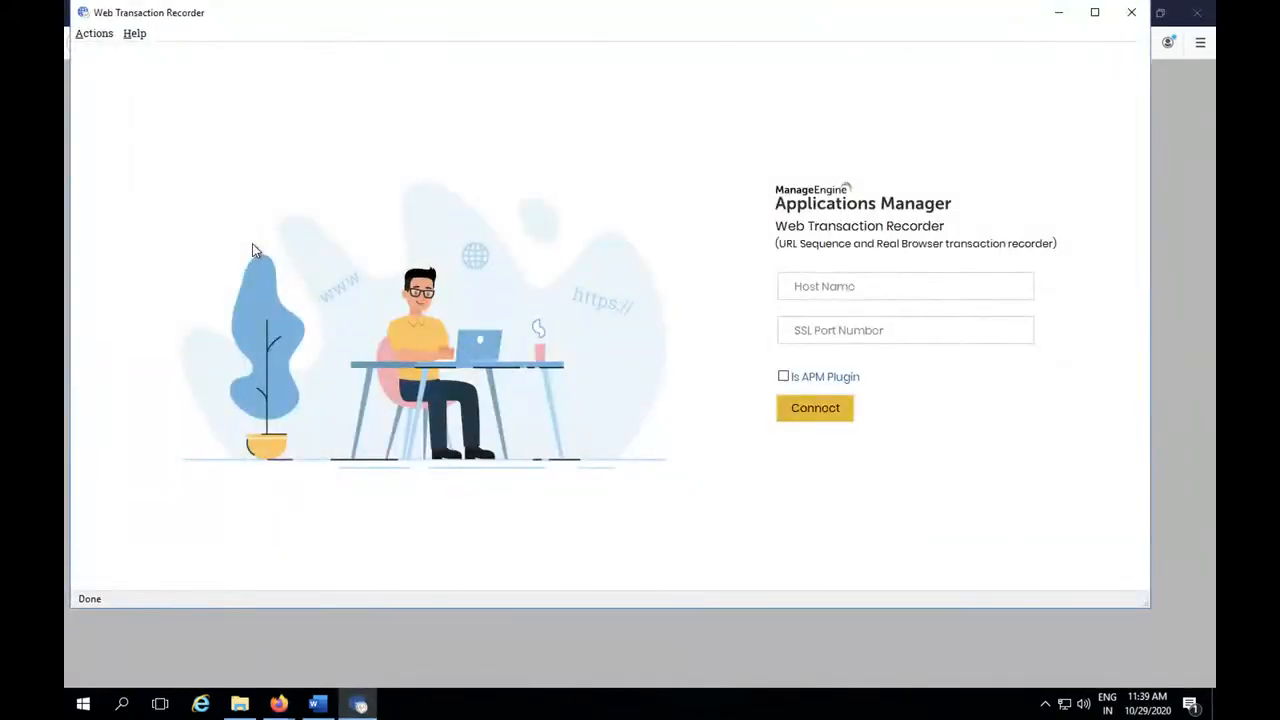
click(281, 705)
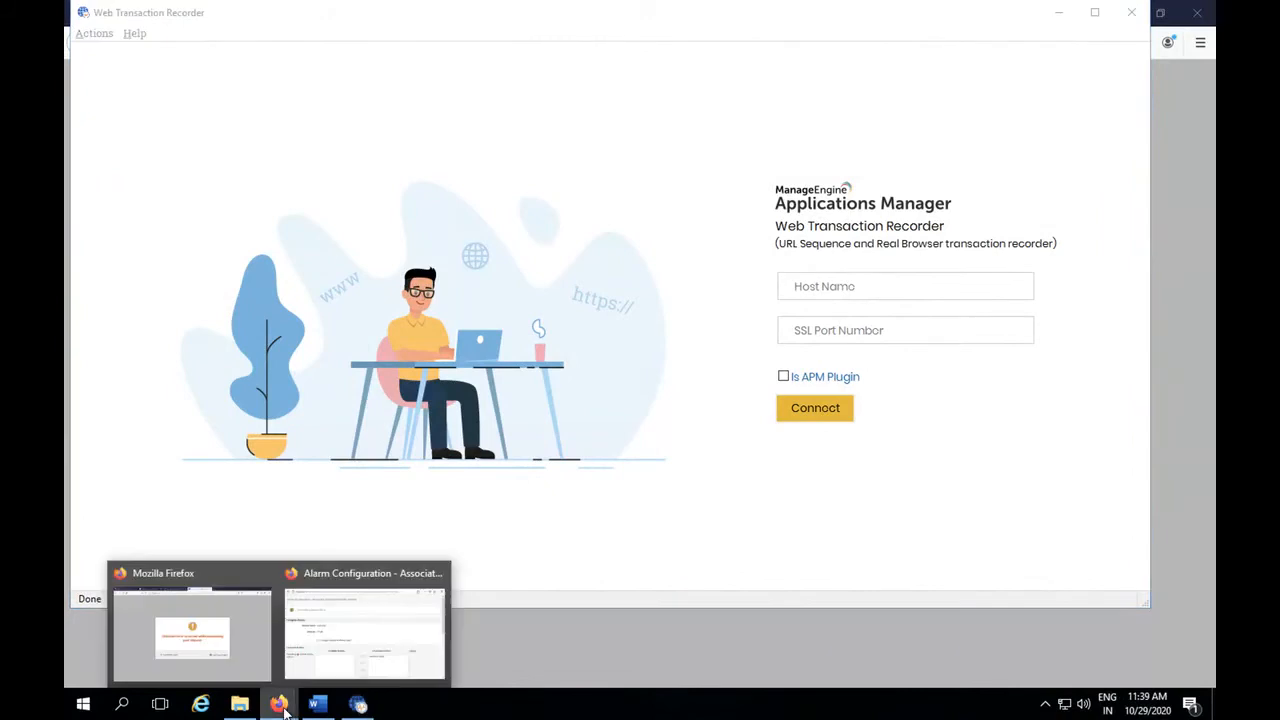
click(251, 661)
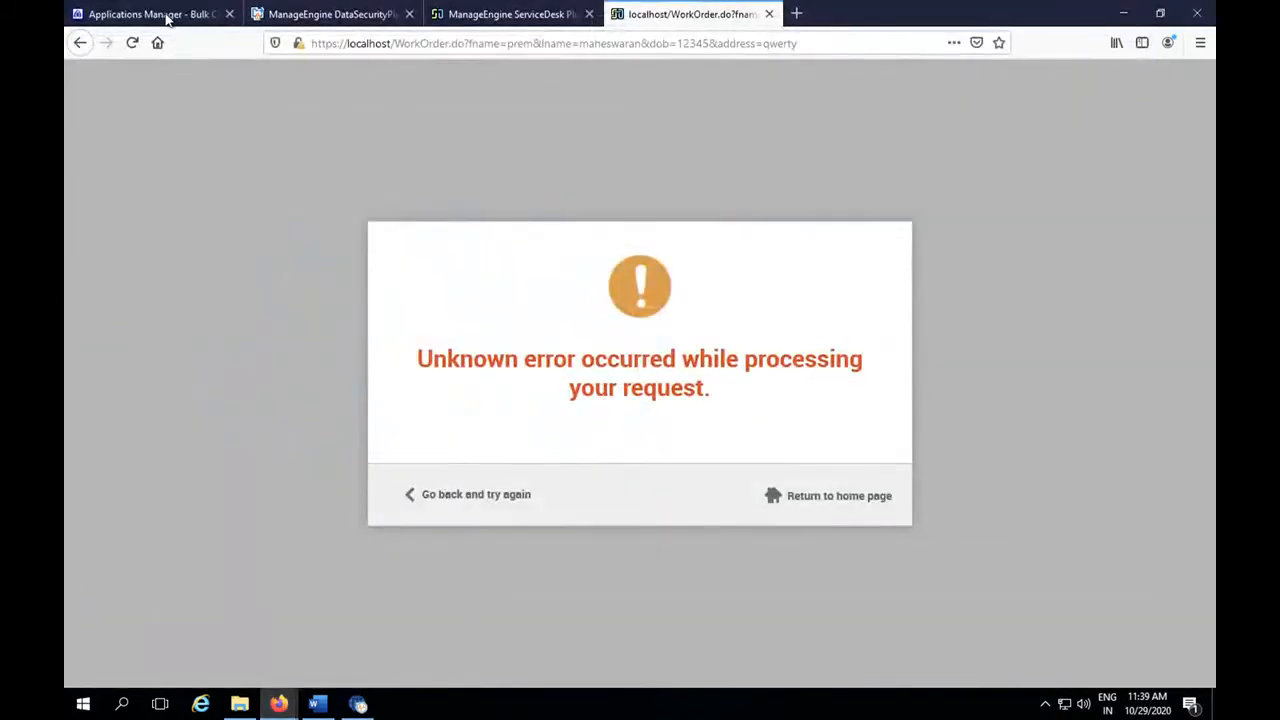
click(165, 14)
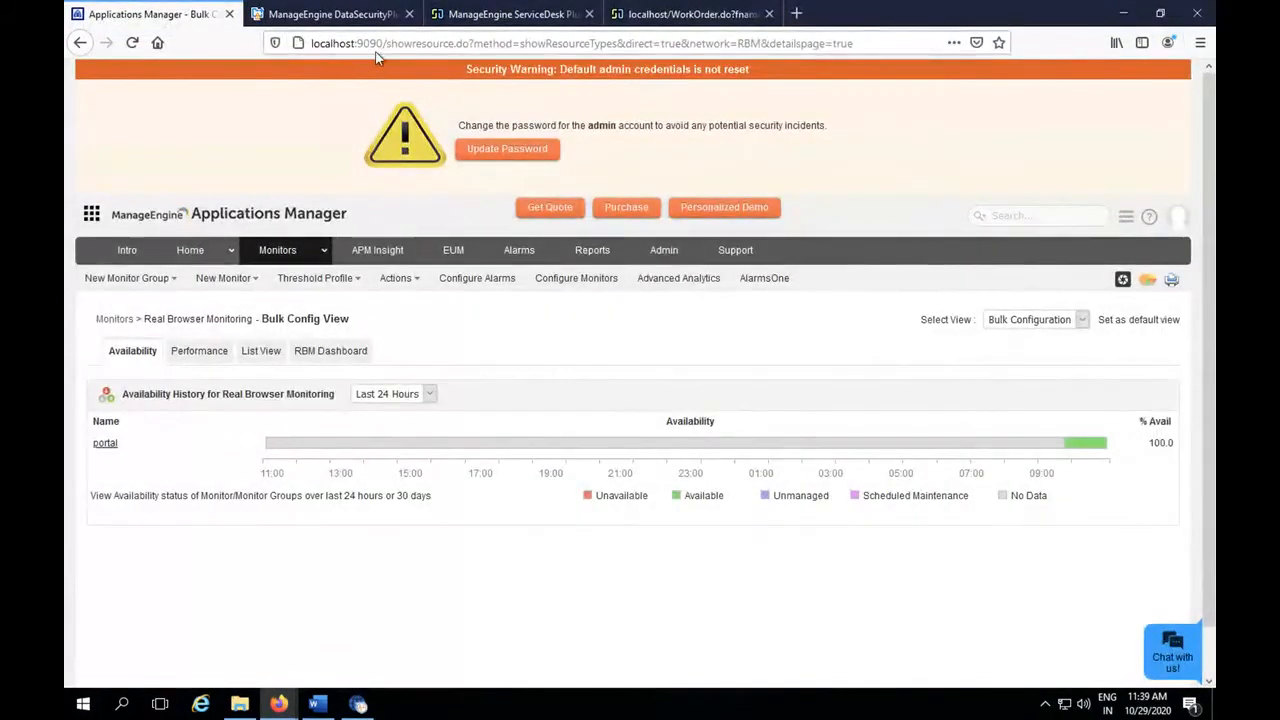
click(358, 704)
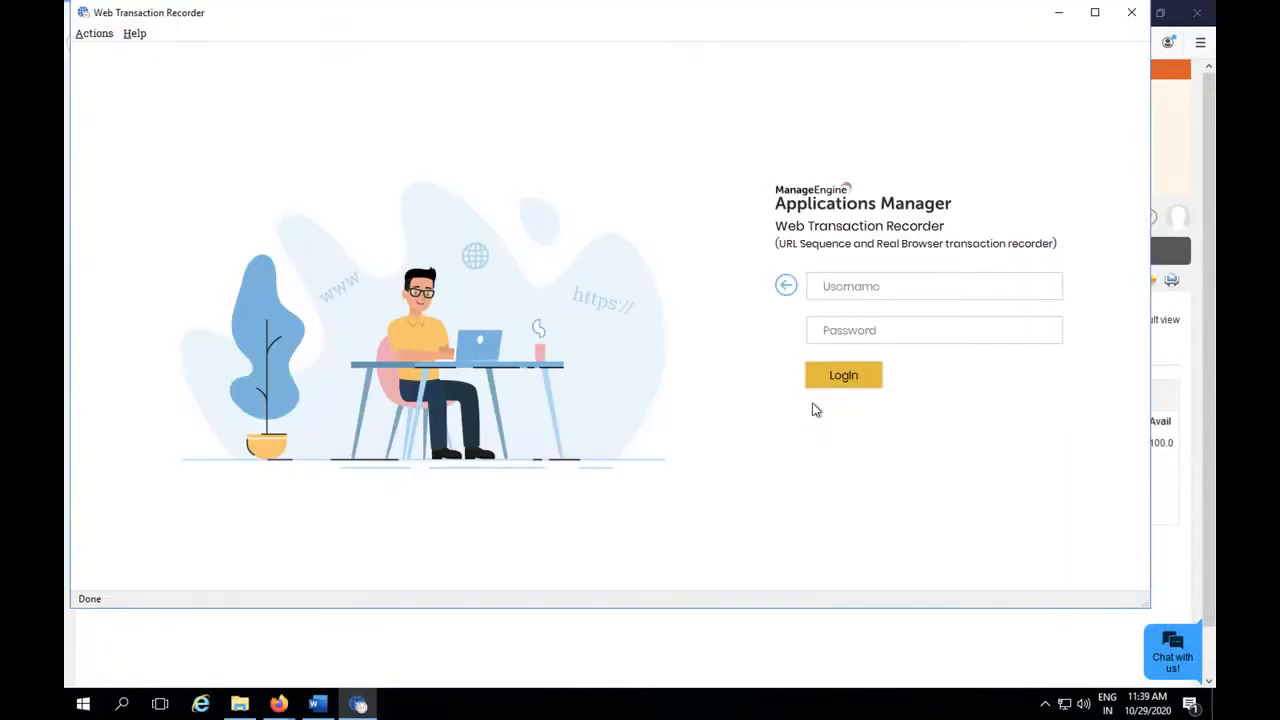
Log in to the recorder with the administrator's username and password.
text(adminadmin)
click(843, 383)
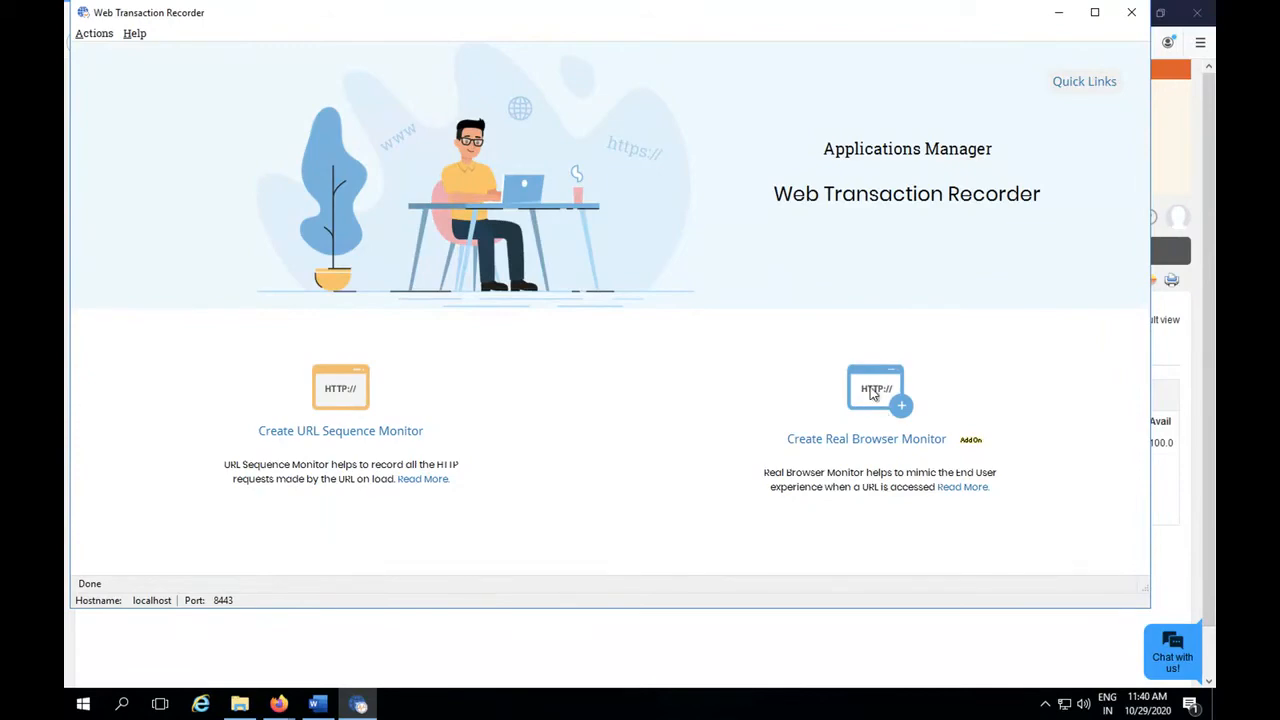
click(875, 448)
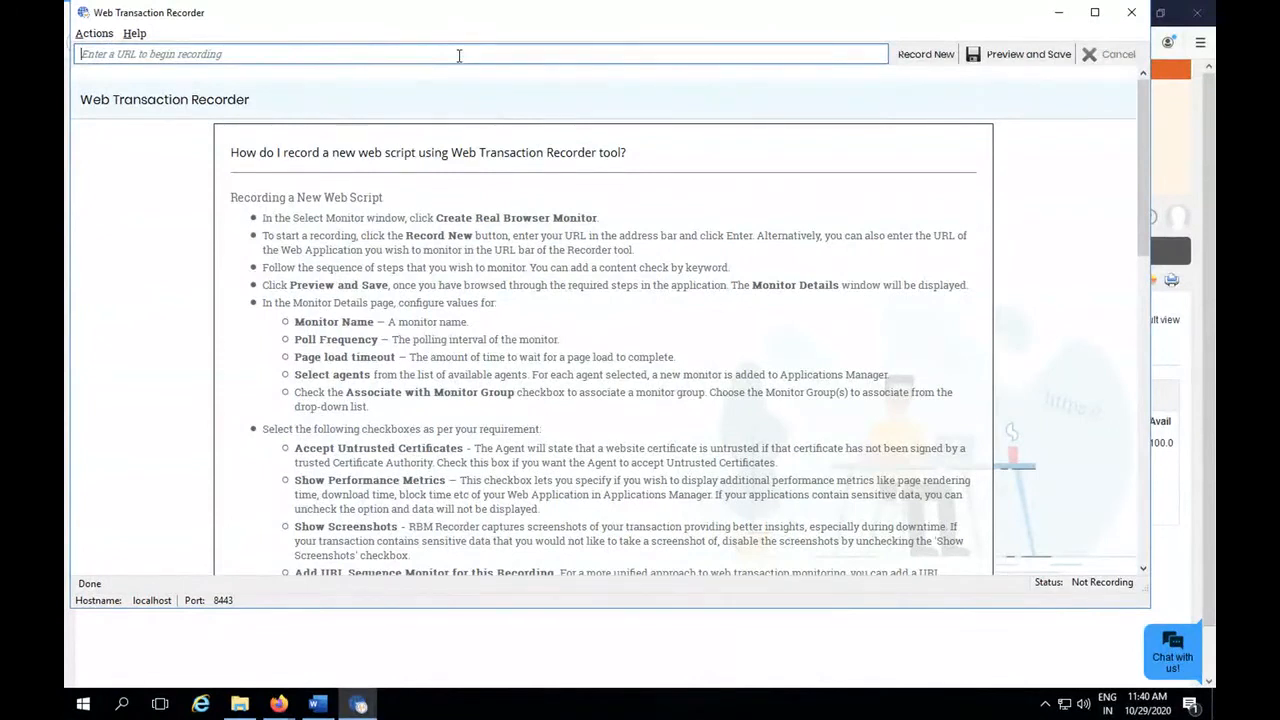
text(ht)
text(https)
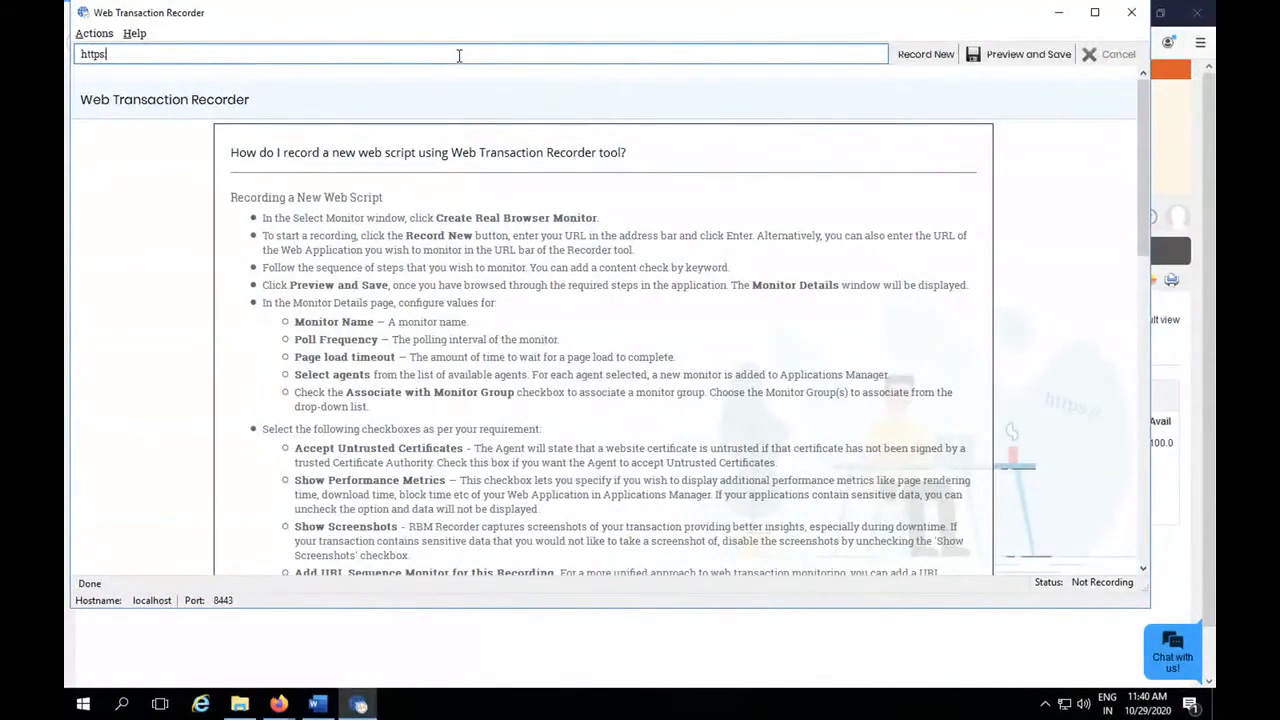
text(://local)
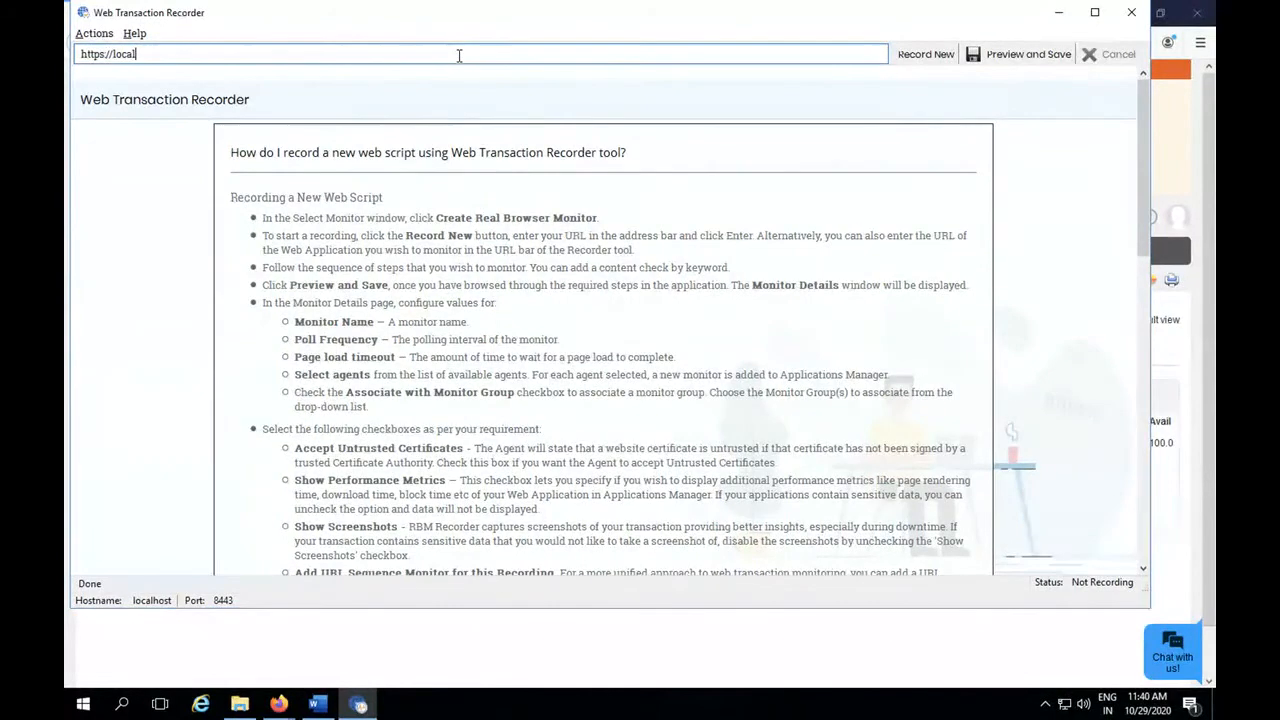
text(host/)
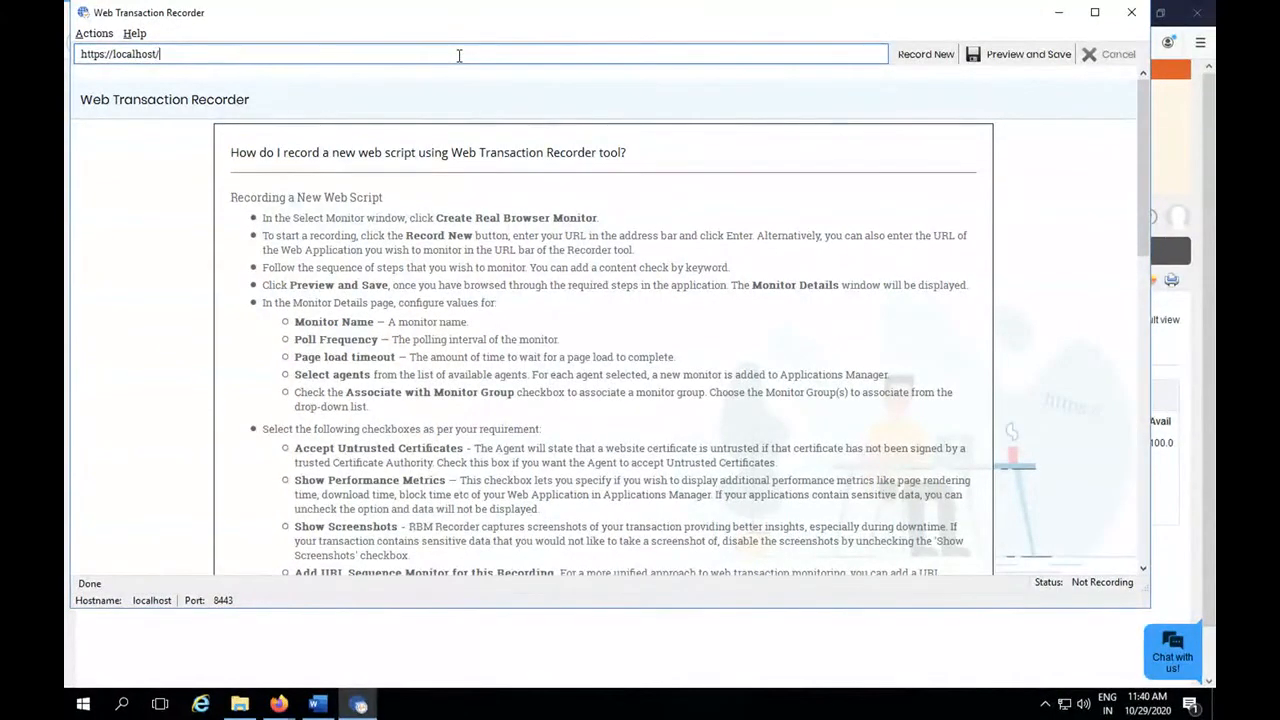
text(1.html)
key(Return)
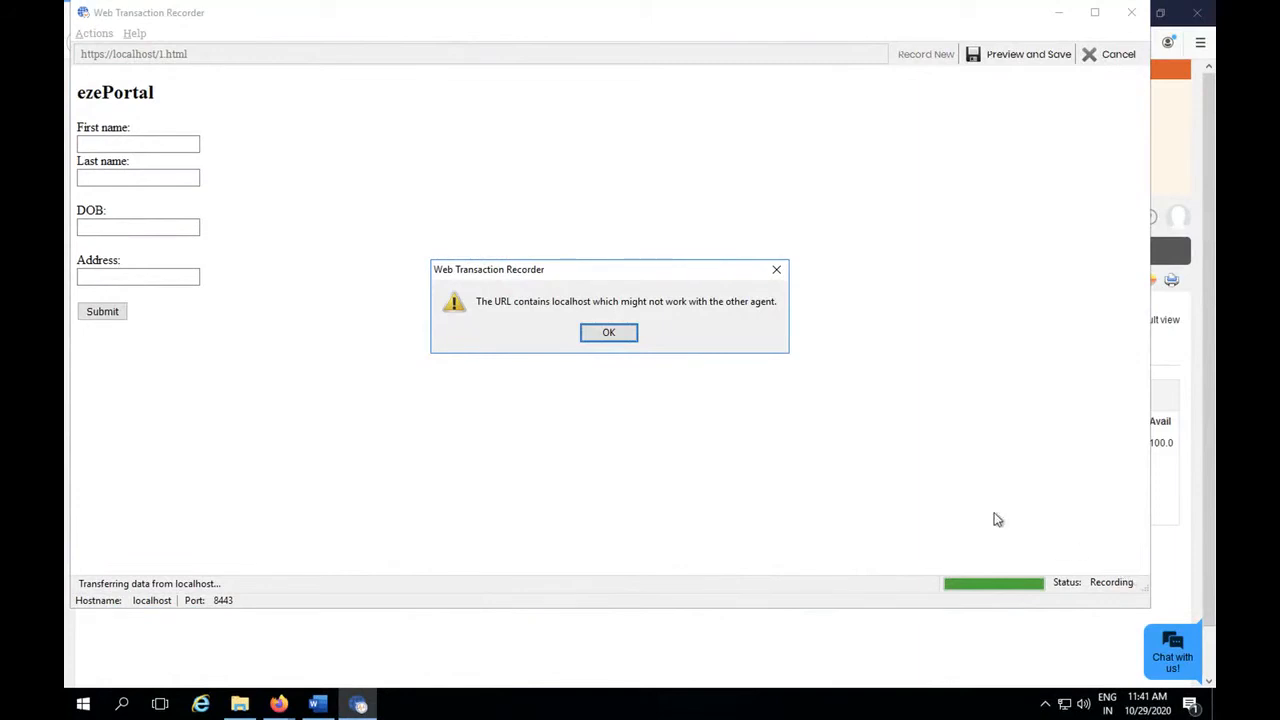
click(630, 334)
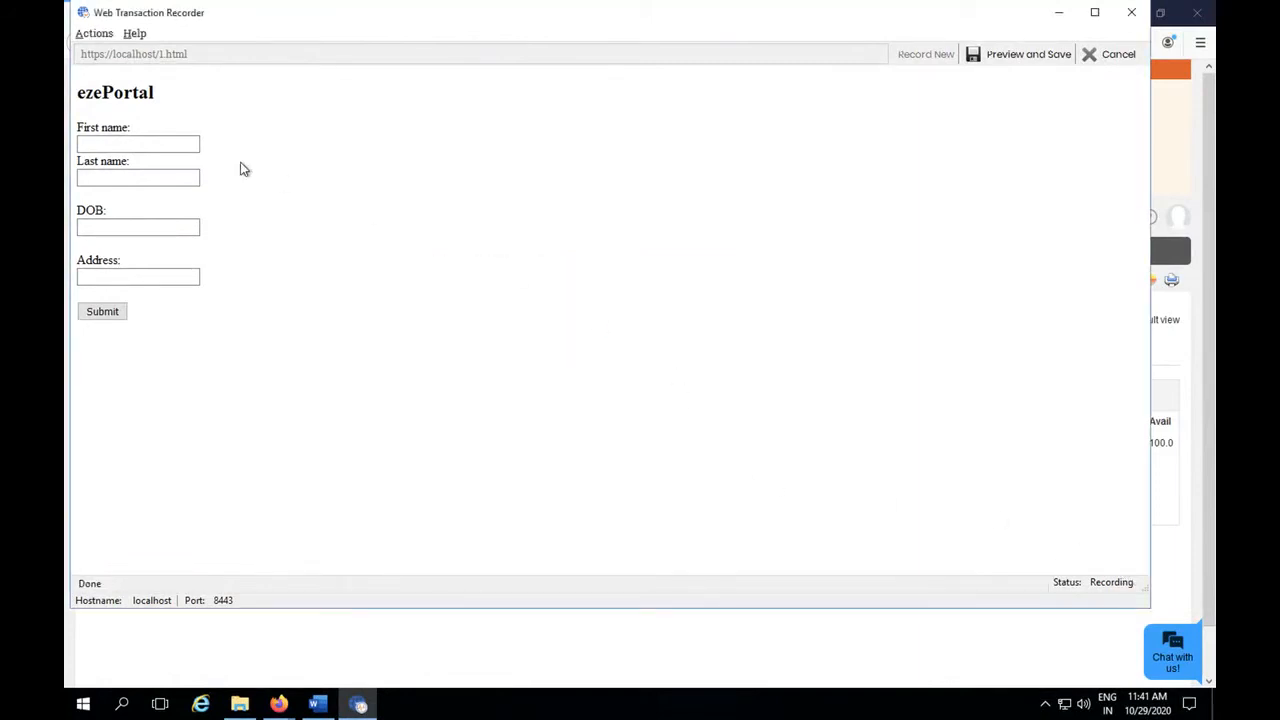
Record filling in the ezePortal form's name, DOB and address fields and submitting it, dismissing the localhost warning.
click(173, 144)
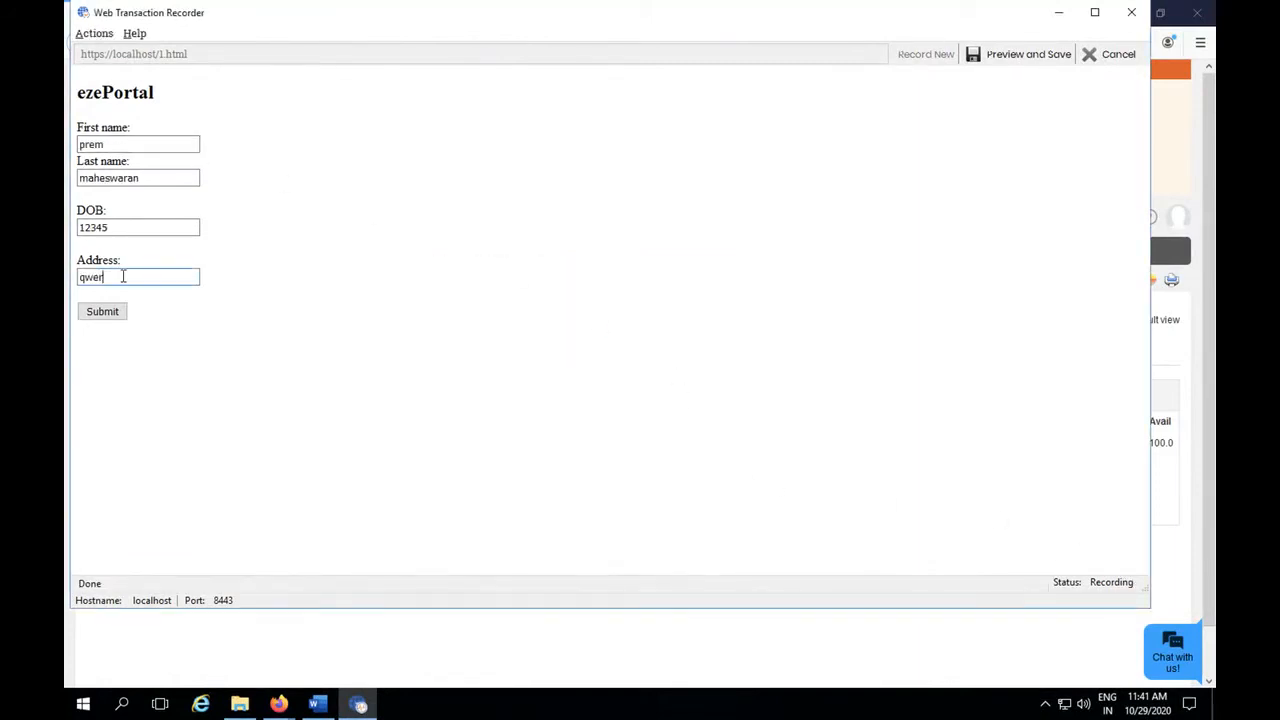
text(rty)
click(102, 311)
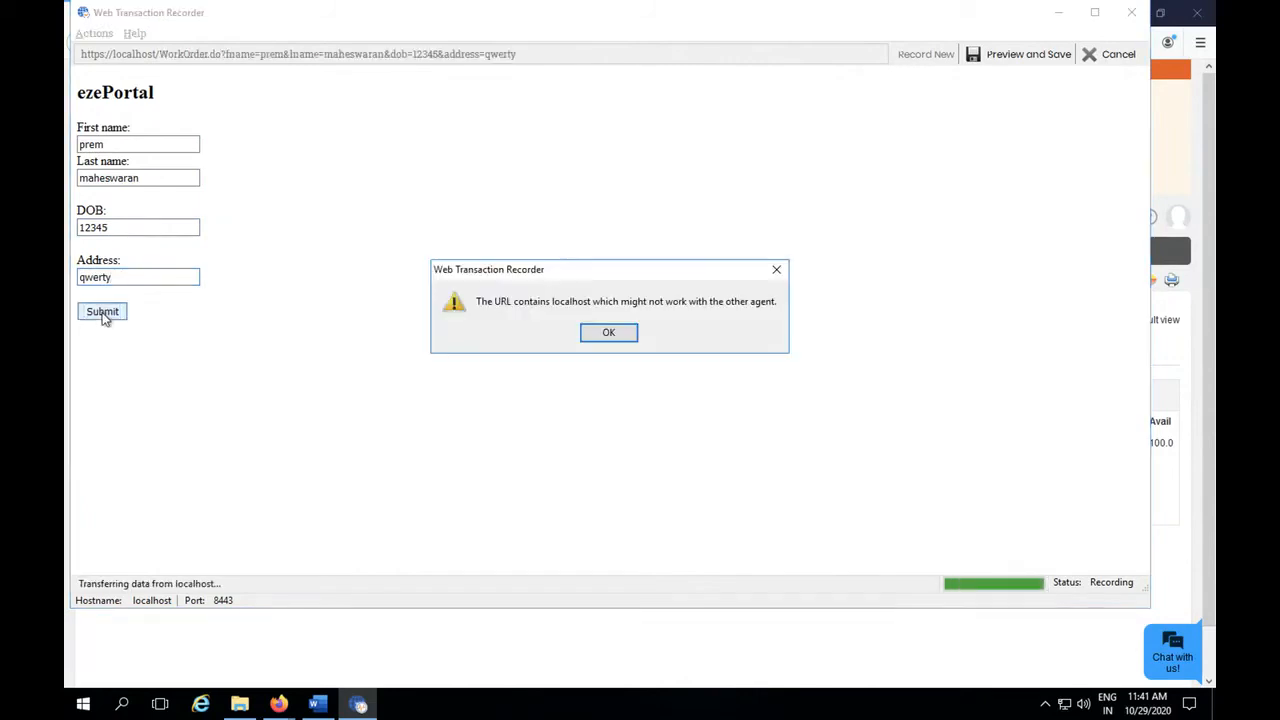
click(608, 332)
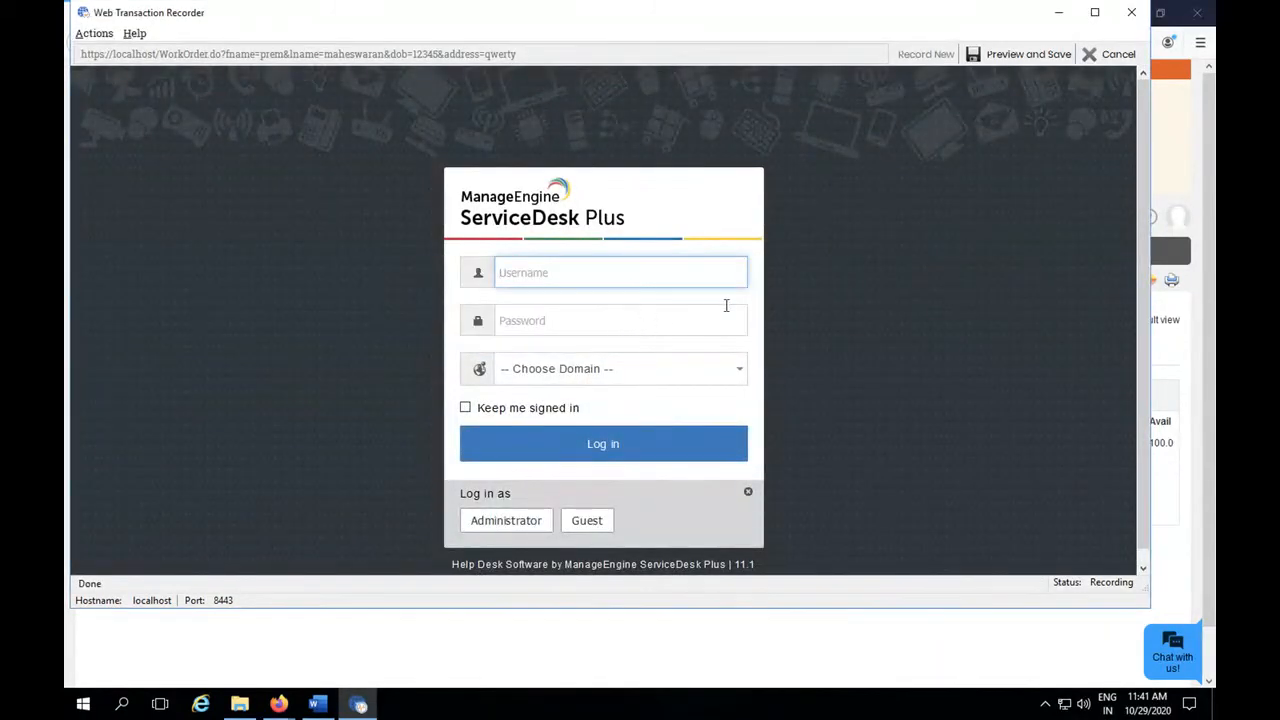
Stop recording to preview and save it, naming the Real Browser Monitor ez2 with a poll frequency of 1 hour.
click(1005, 55)
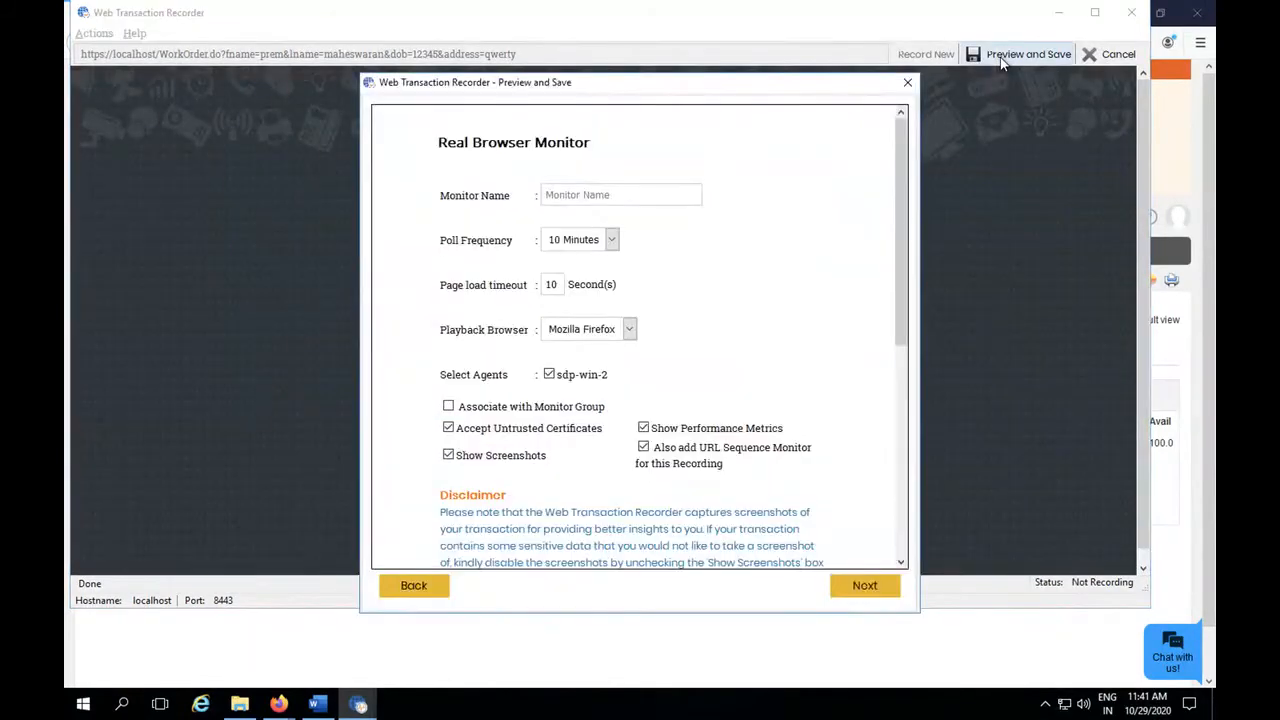
click(625, 196)
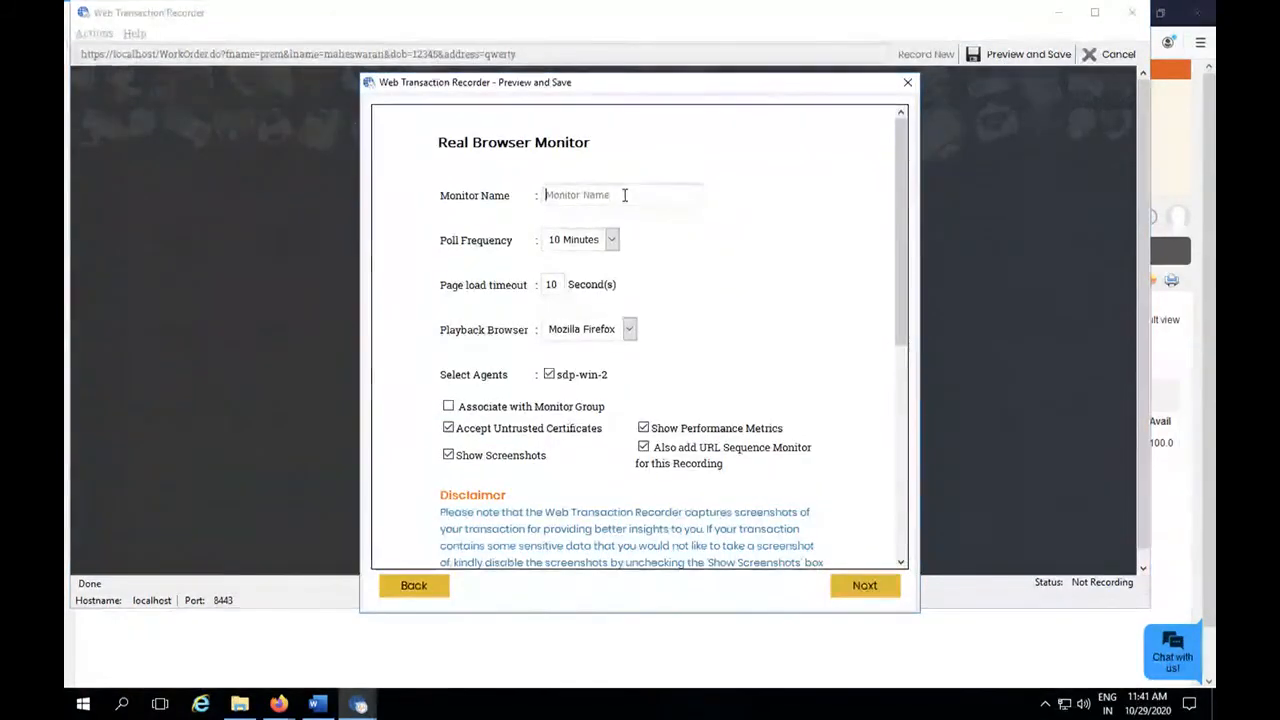
text(ez2)
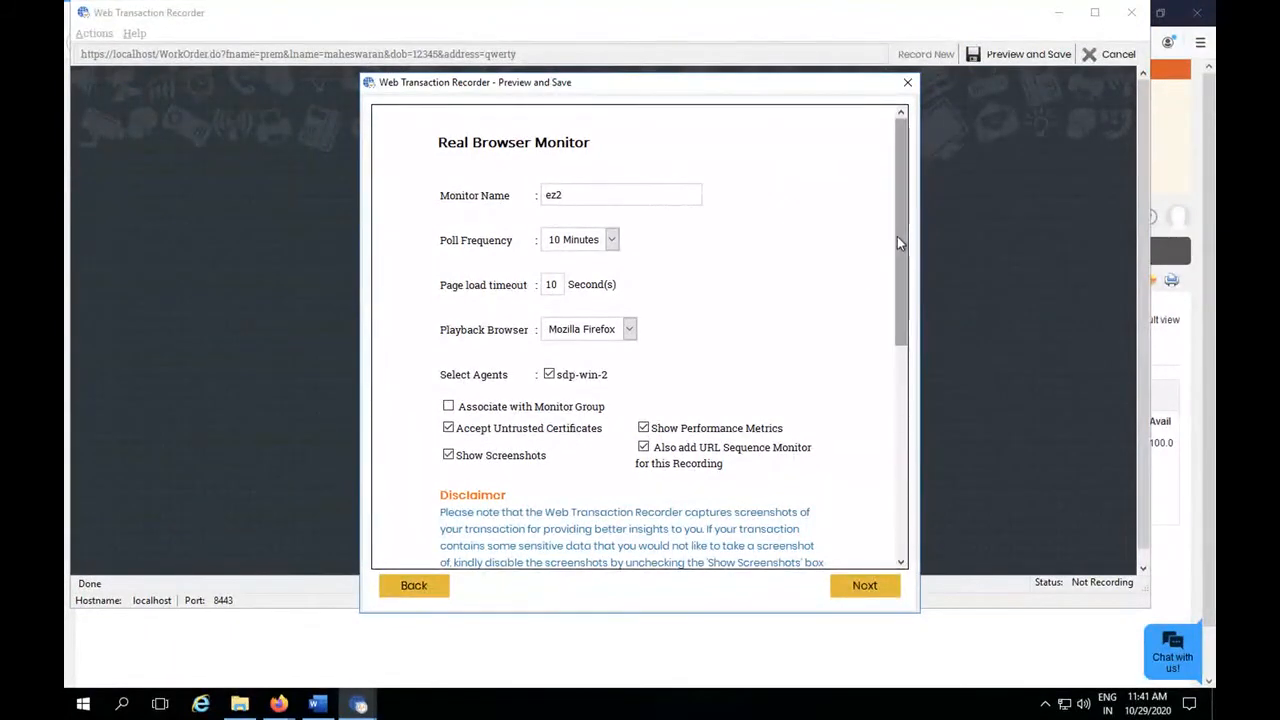
click(612, 240)
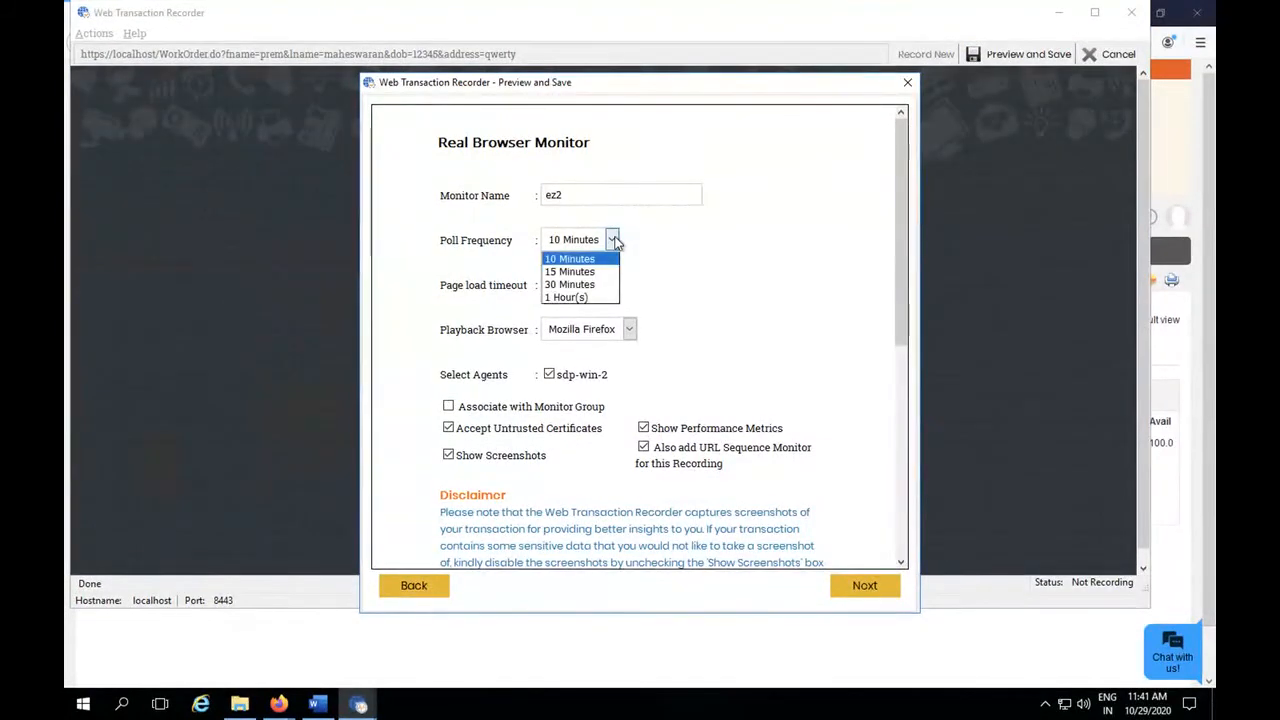
click(570, 297)
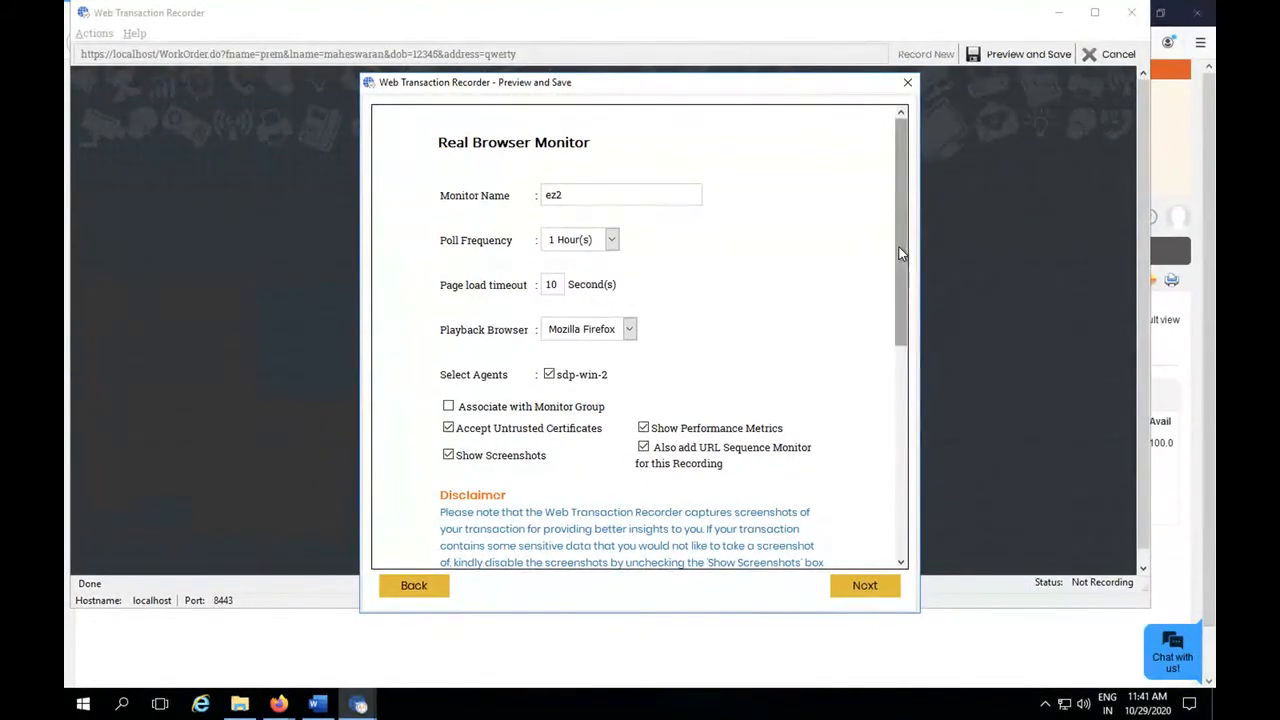
Keep Mozilla Firefox as the playback browser, name the URL sequence monitor ez3, and proceed to the recorded transactions.
drag(901, 252, 893, 317)
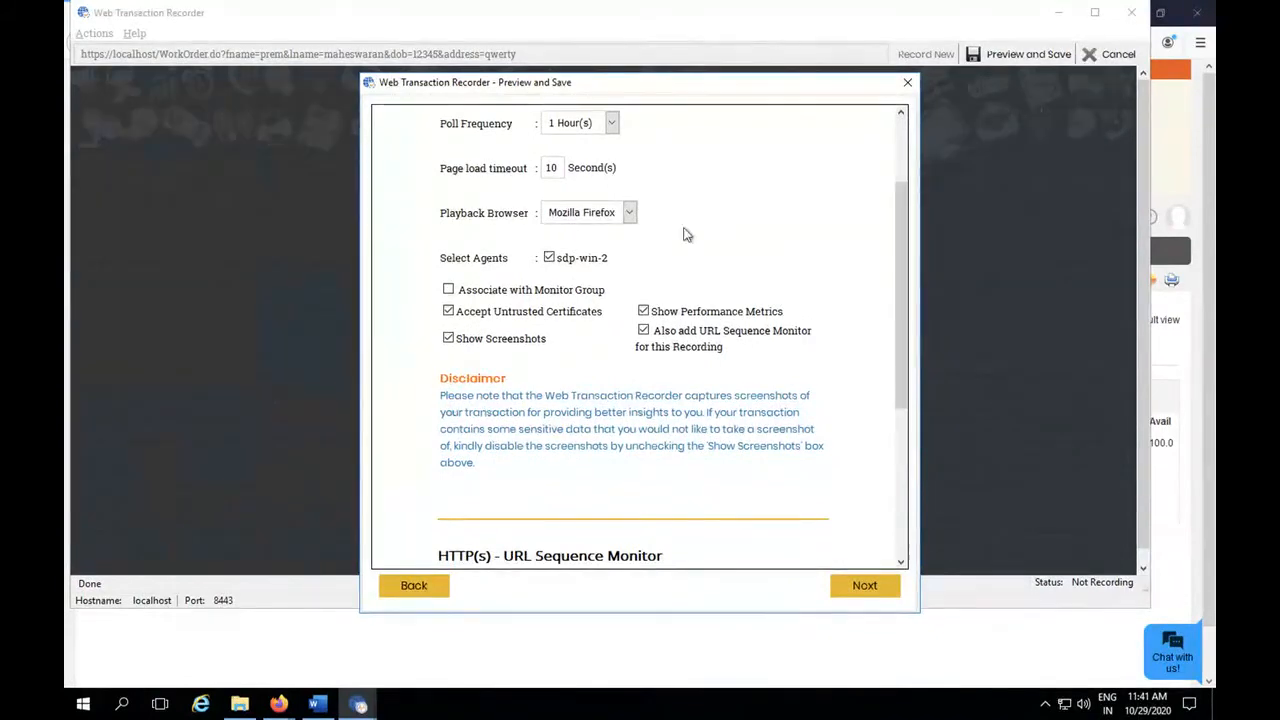
click(629, 215)
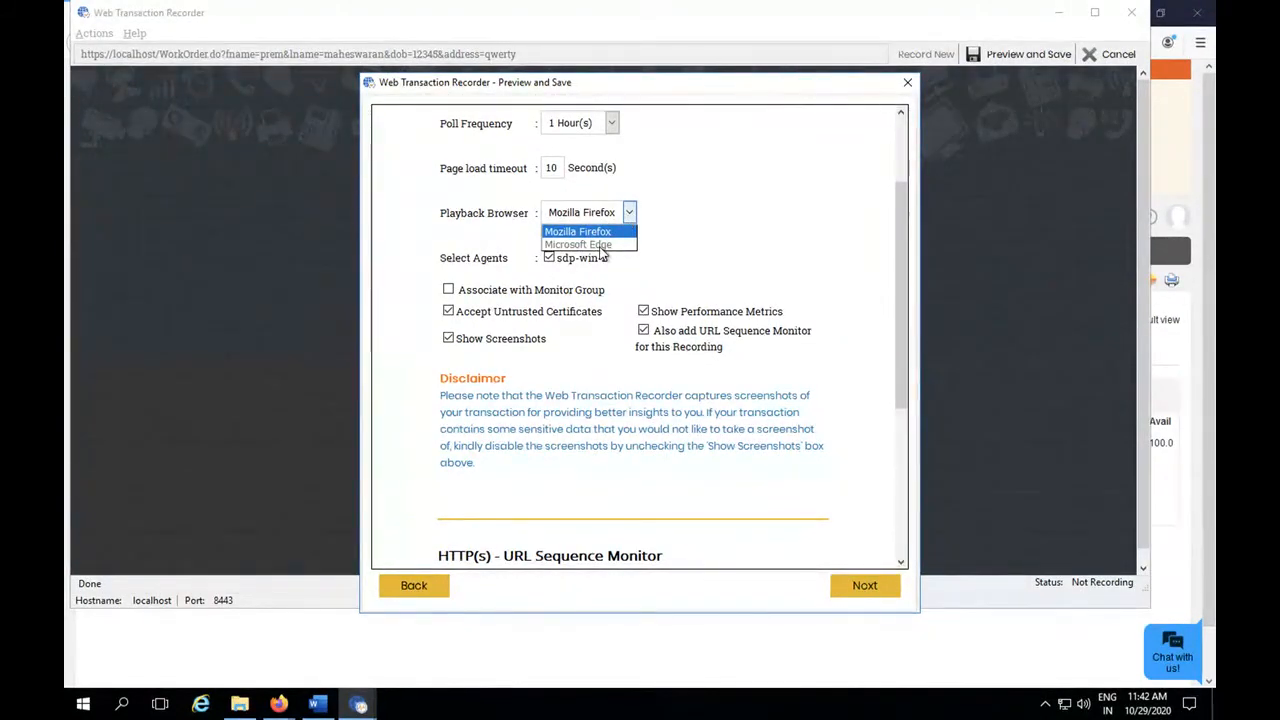
click(705, 223)
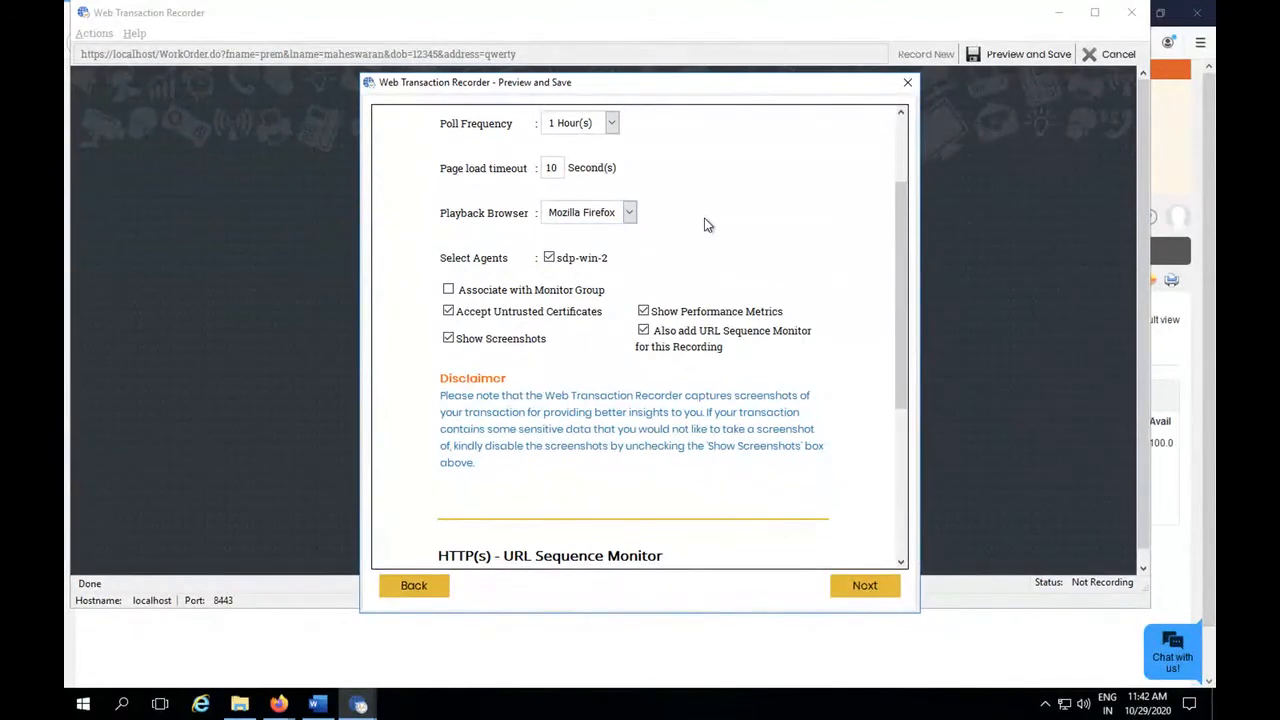
scroll(902, 343, down, 5)
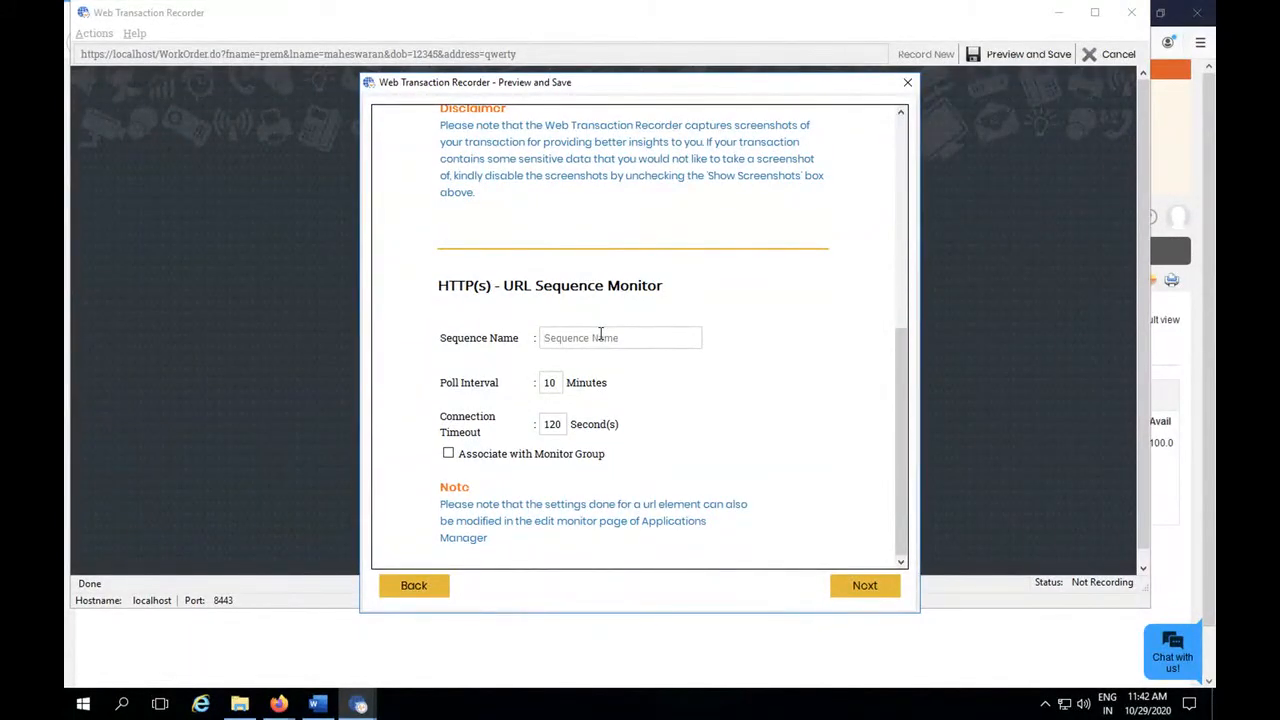
text(ez3)
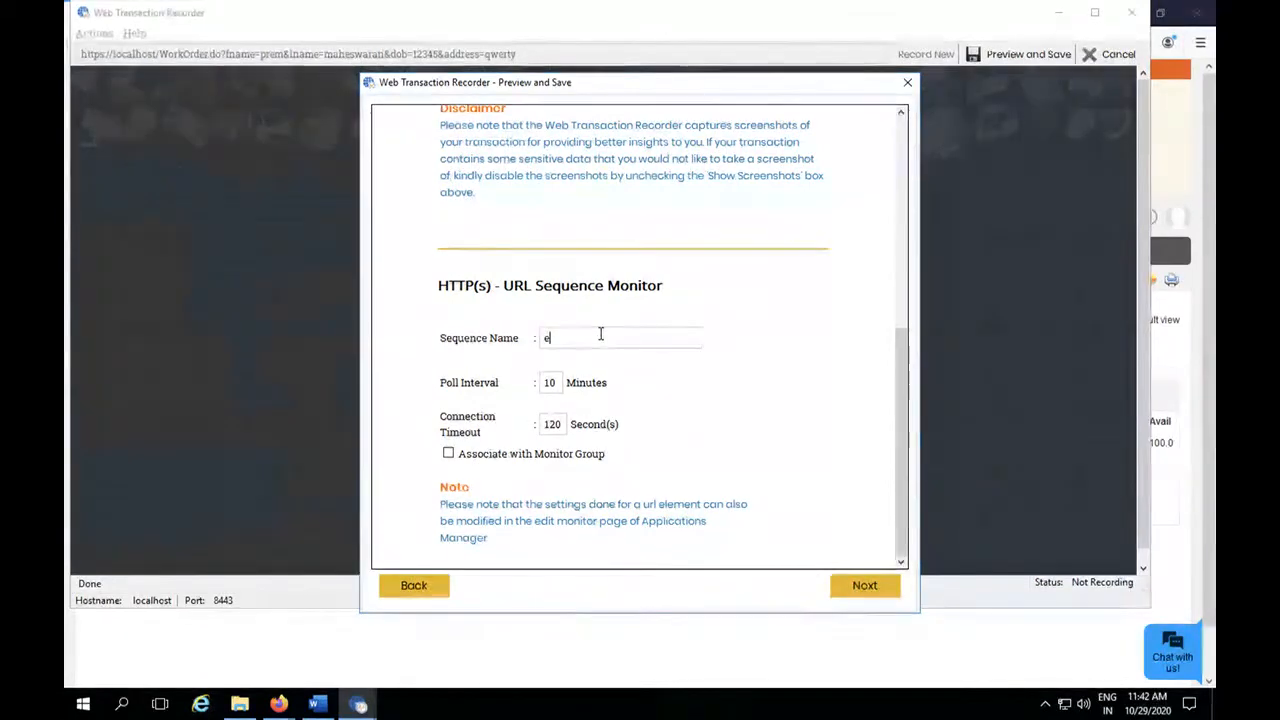
click(860, 587)
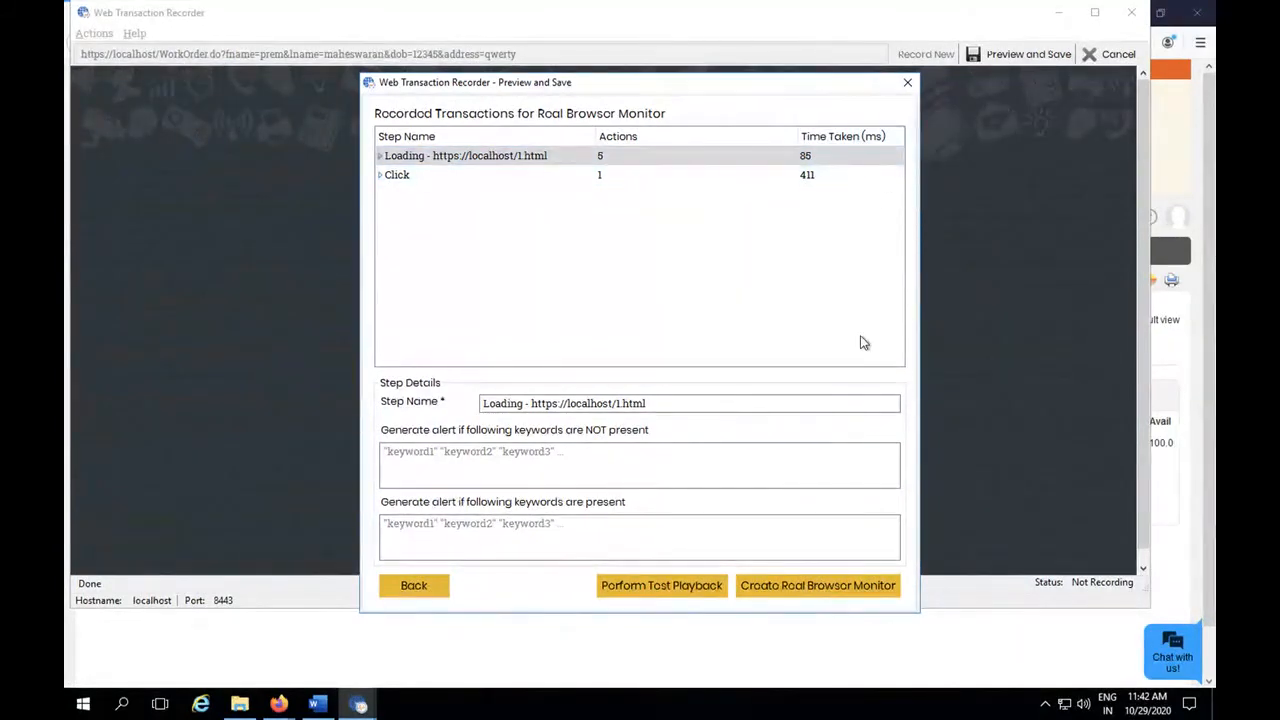
Perform a test playback in Mozilla Firefox on agent sdp-win-2, then create the Real Browser Monitor.
click(662, 587)
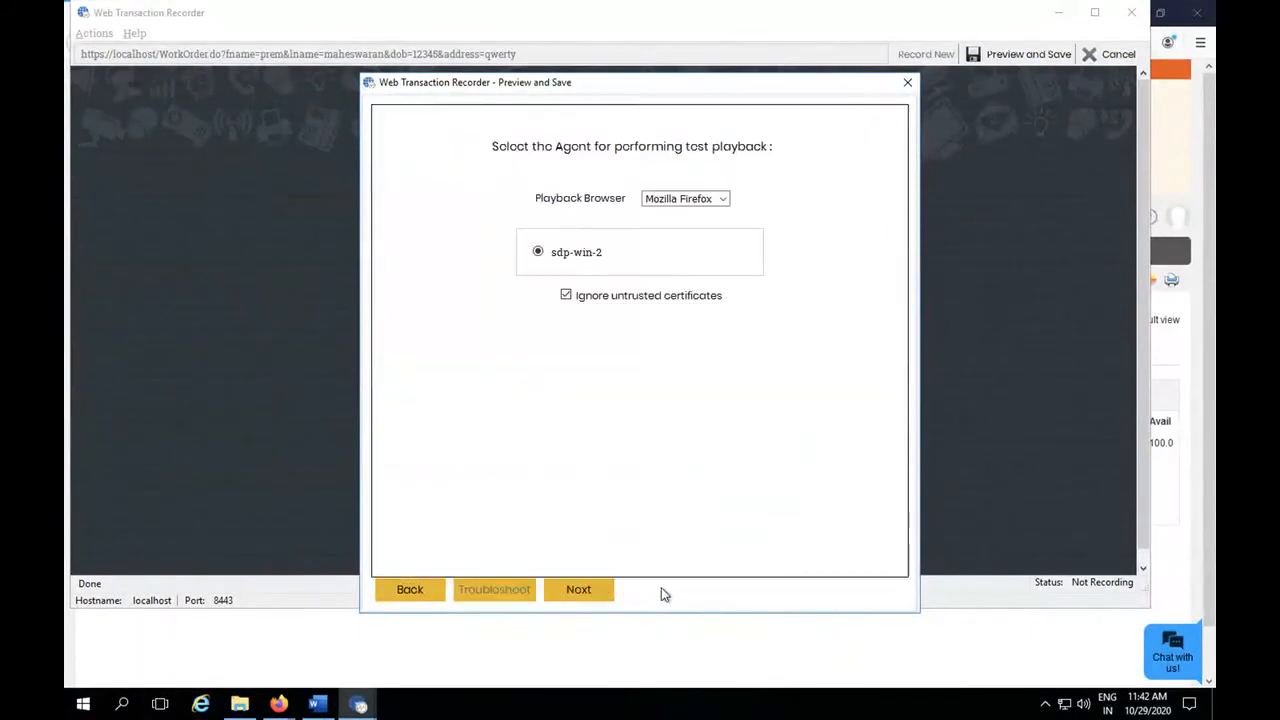
click(585, 590)
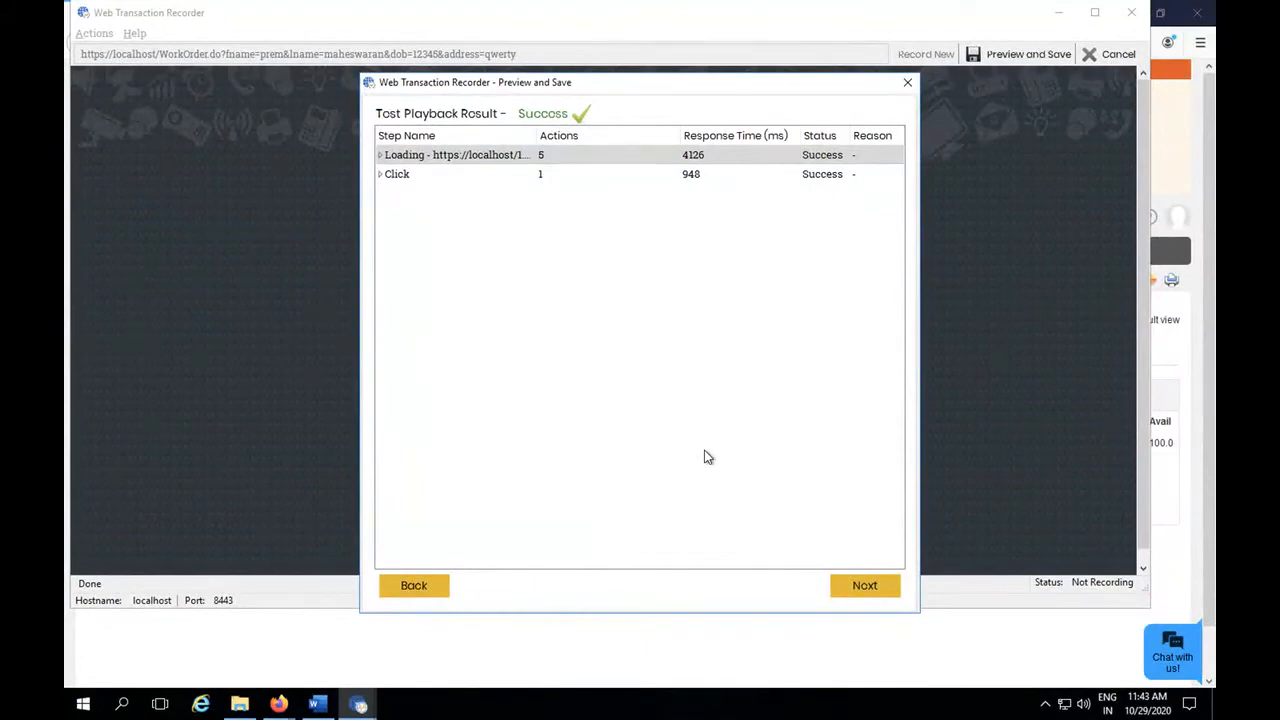
click(864, 586)
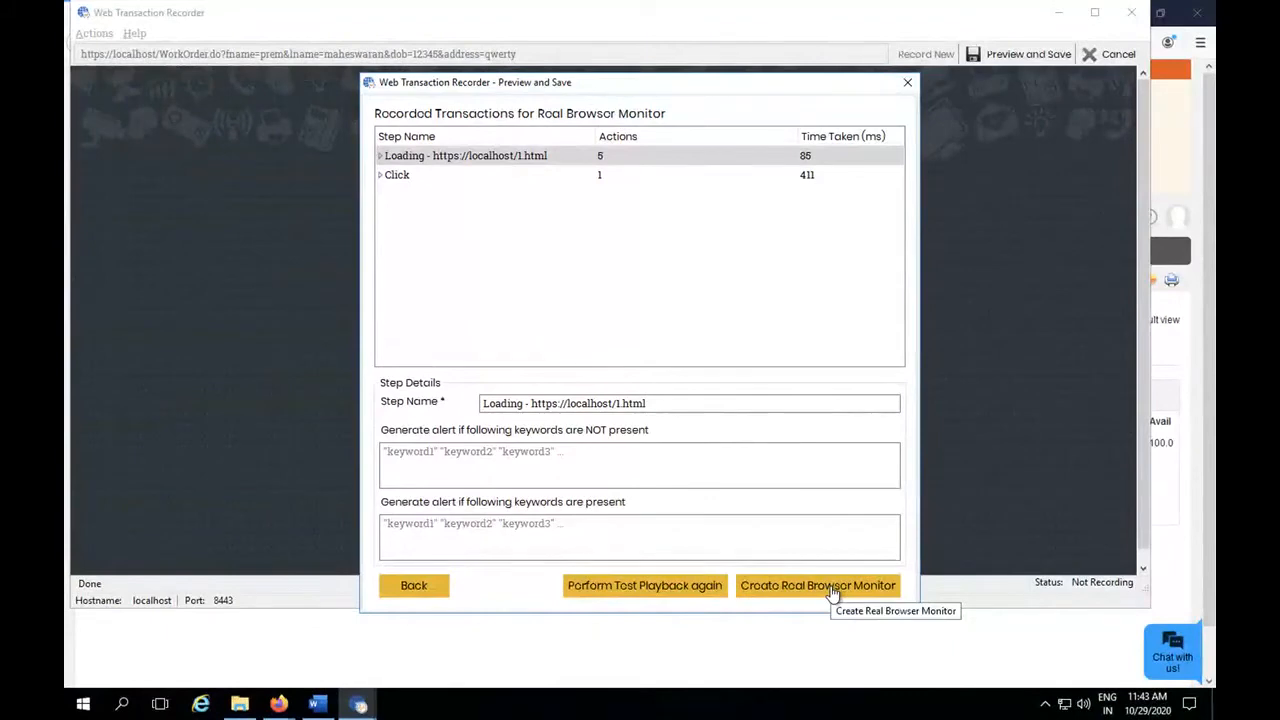
click(832, 590)
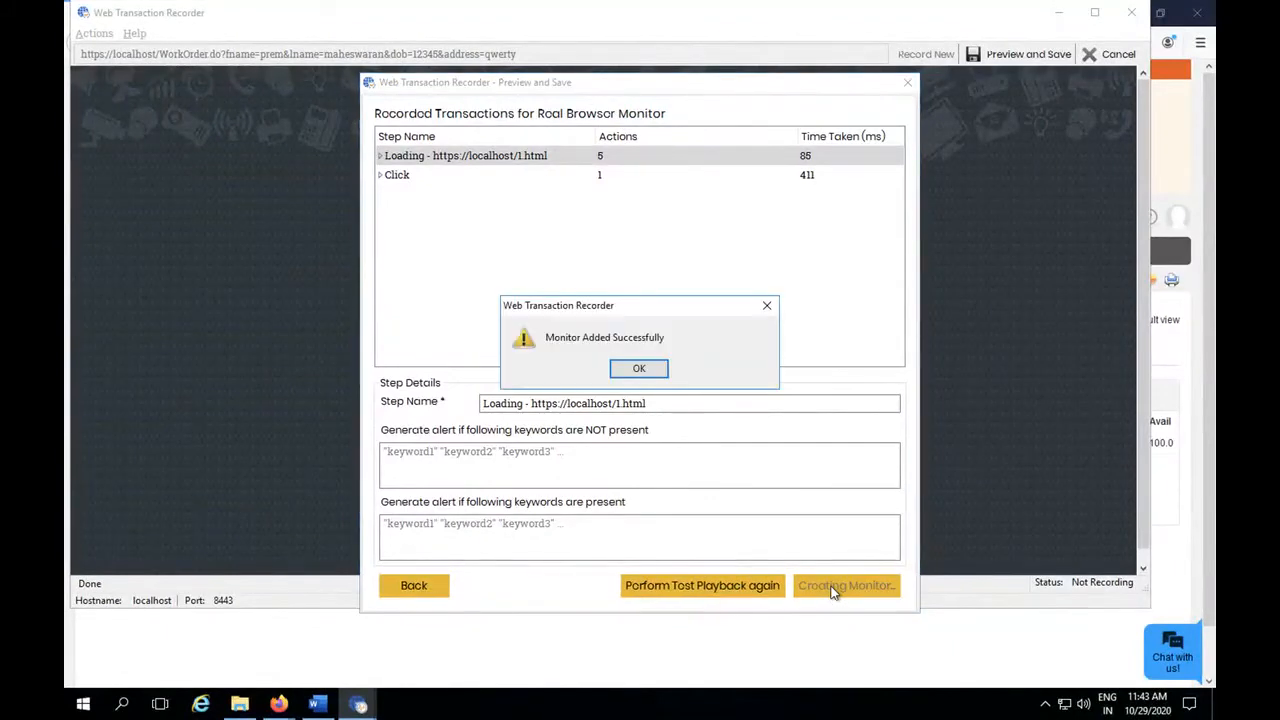
Acknowledge the monitor creation, close the Web Transaction Recorder, and list the Real Browser Monitoring monitors in Applications Manager.
click(655, 370)
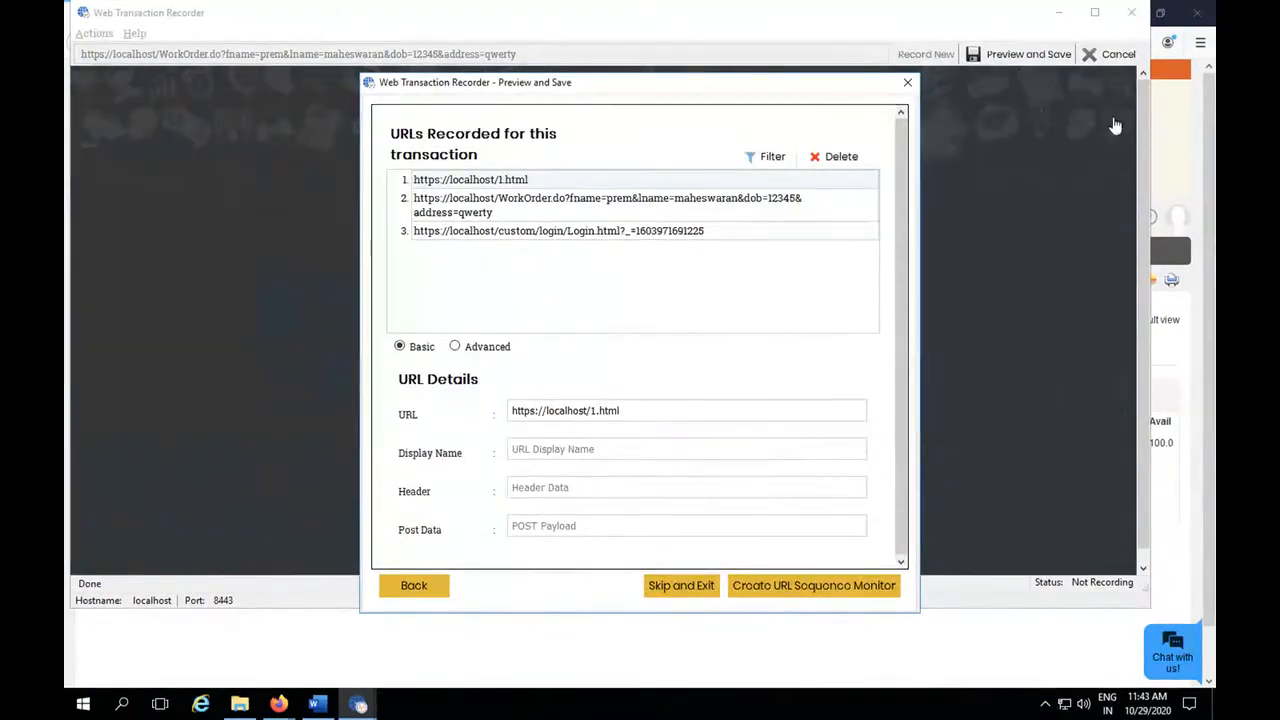
click(1134, 16)
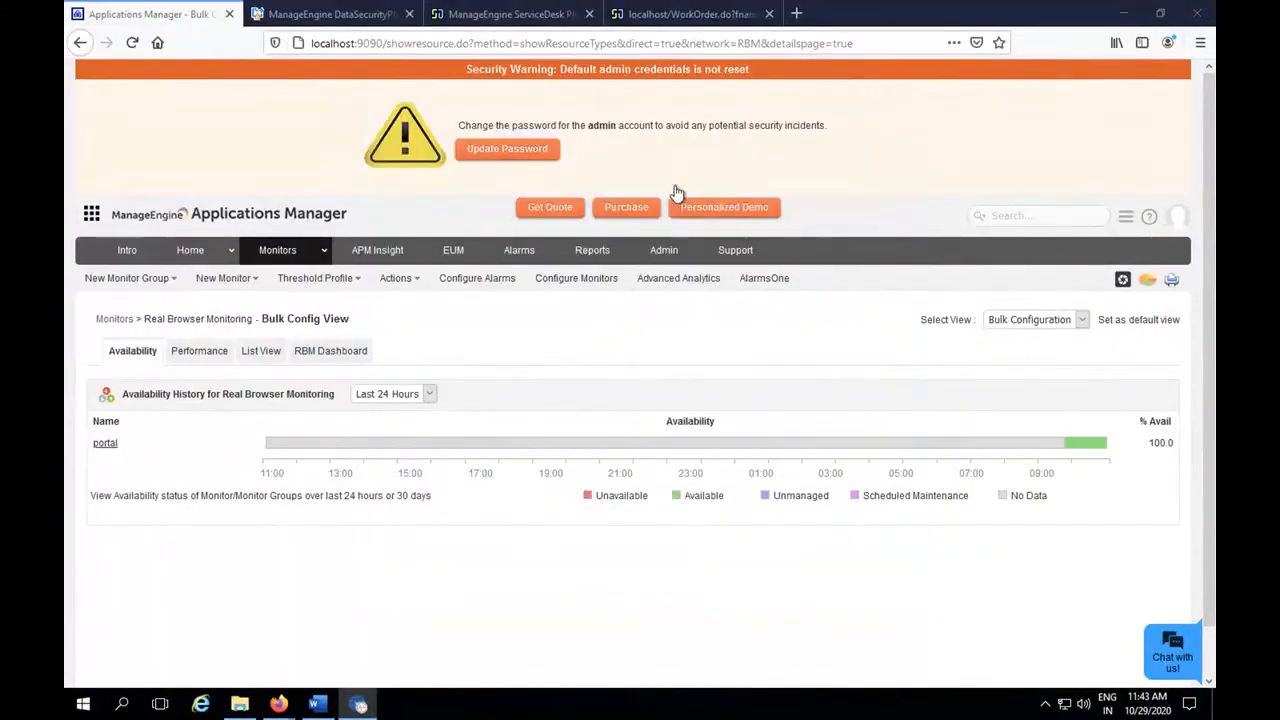
click(329, 249)
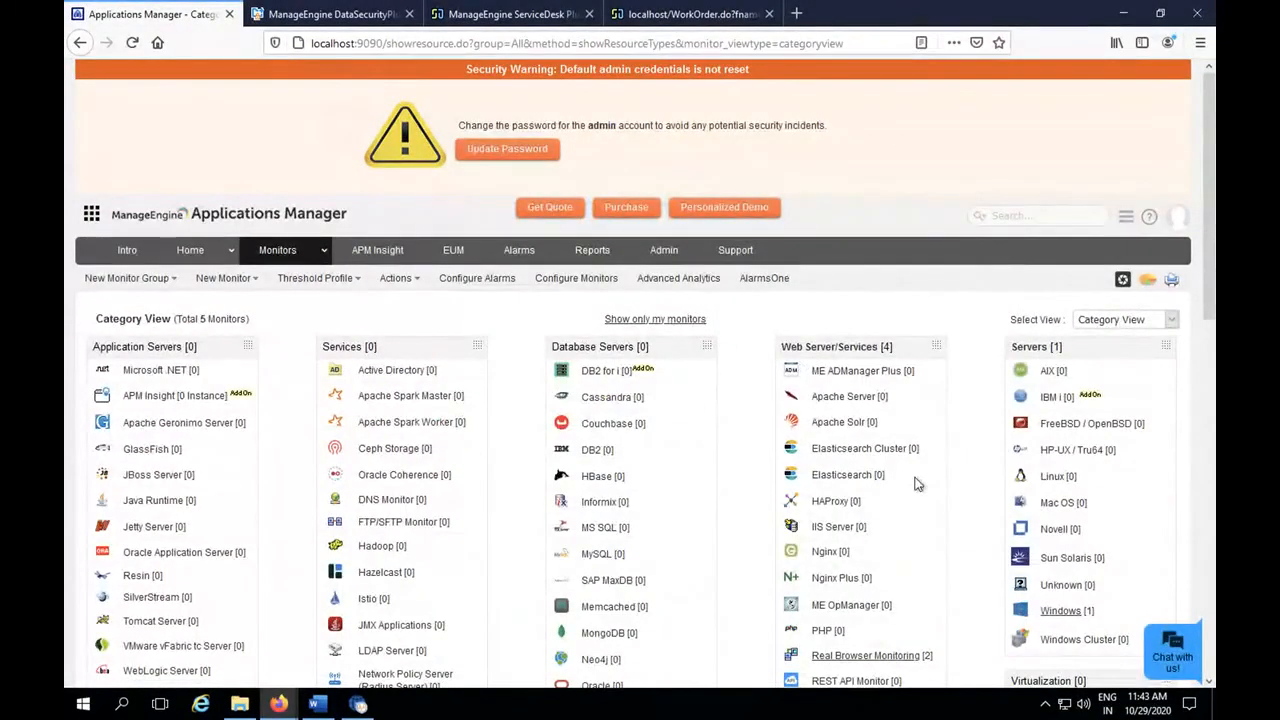
scroll(880, 620, down, 1)
click(872, 614)
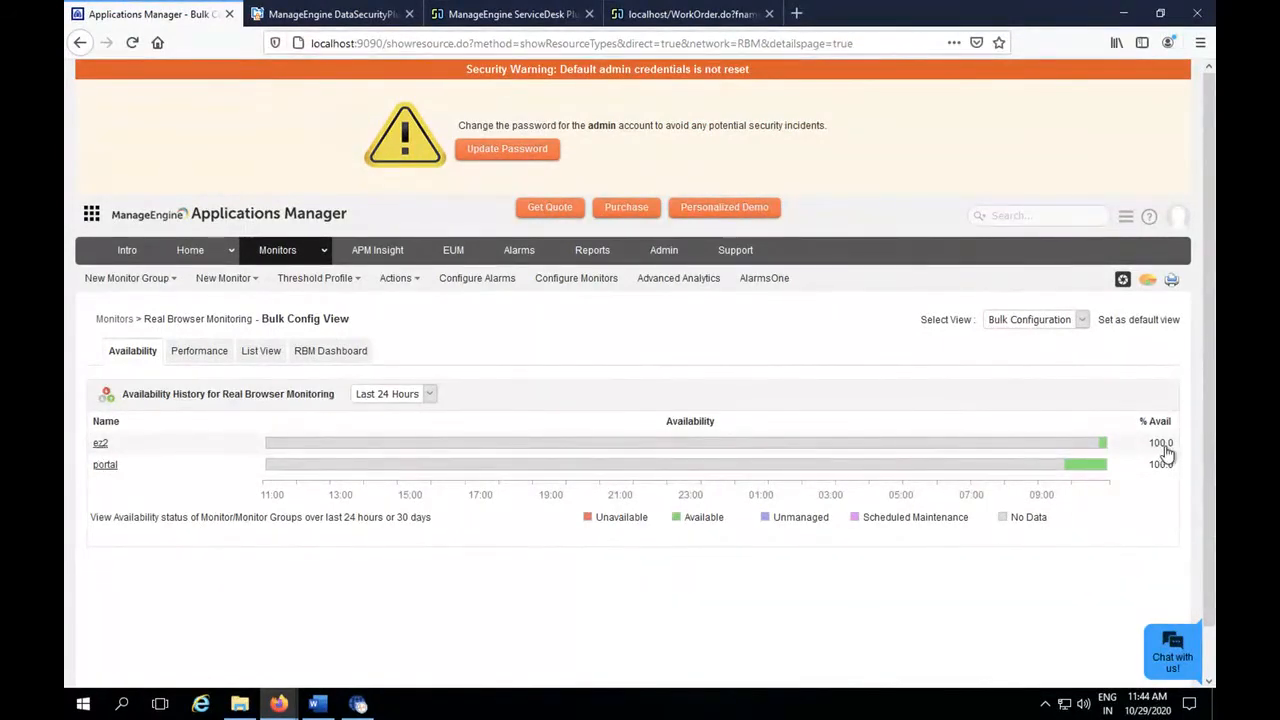
Open the ez2 monitor and review its availability, performance history and EUM agents.
click(100, 443)
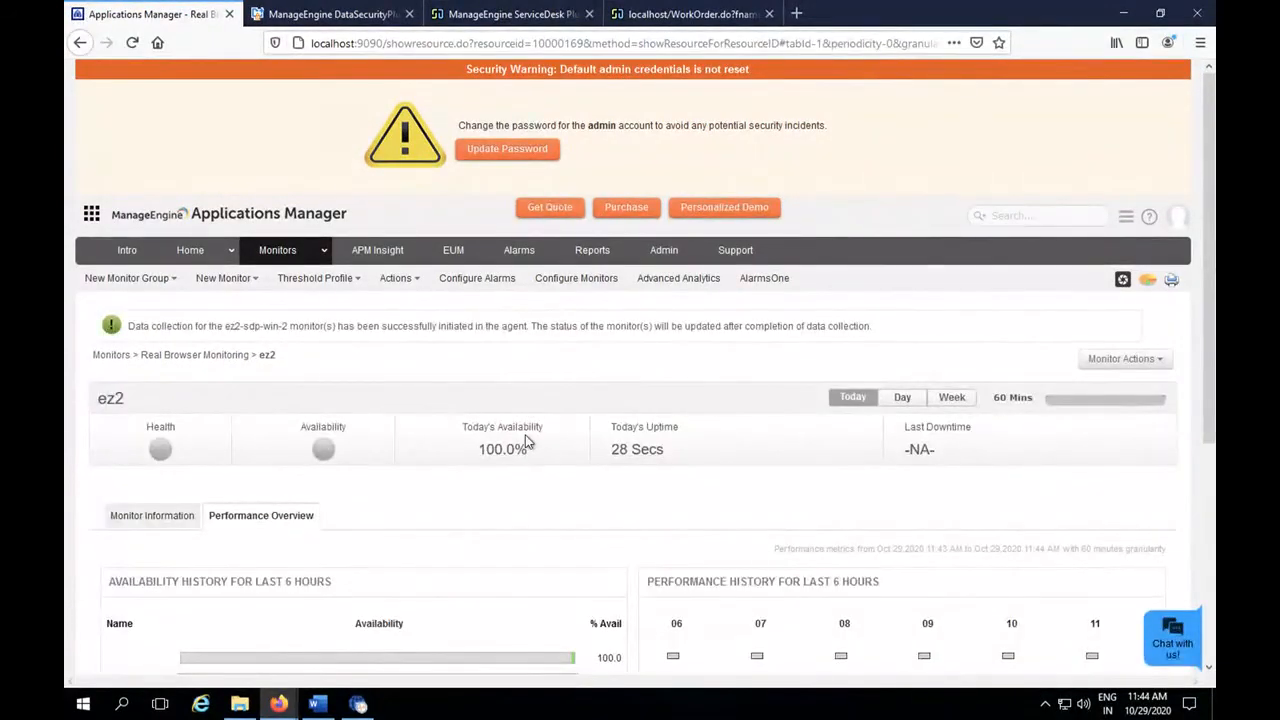
scroll(527, 441, down, 2)
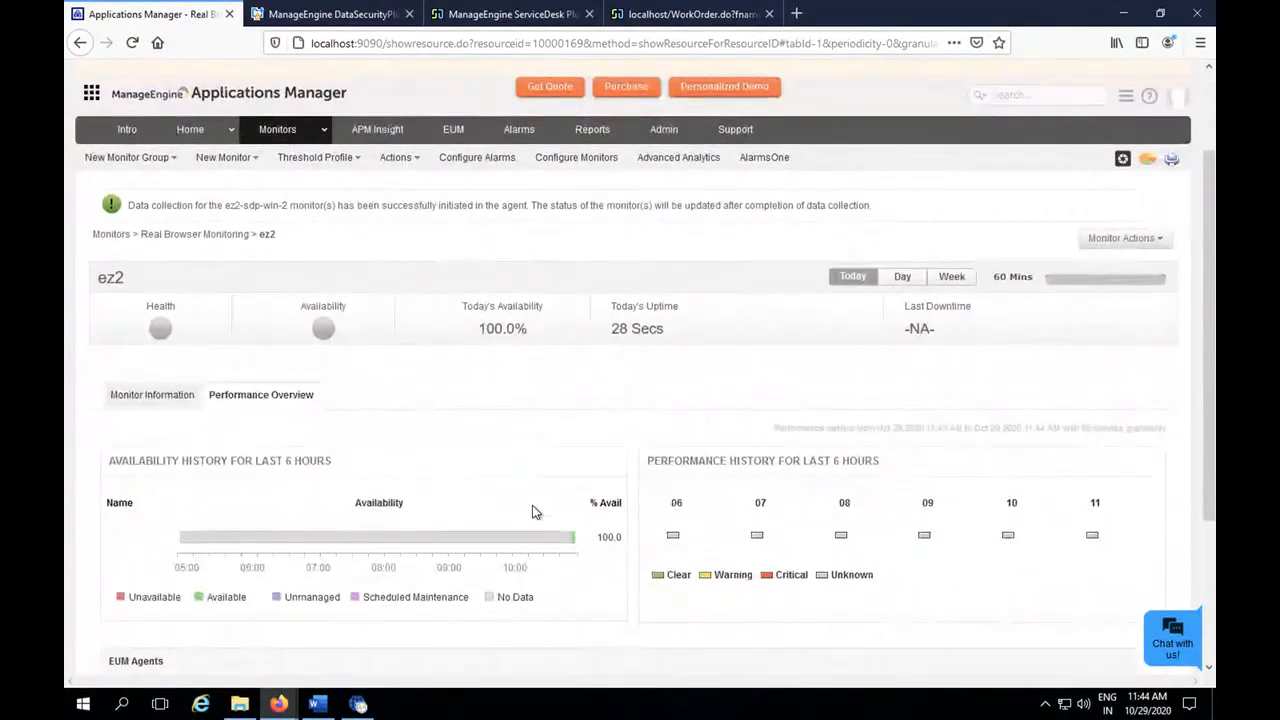
scroll(532, 511, down, 2)
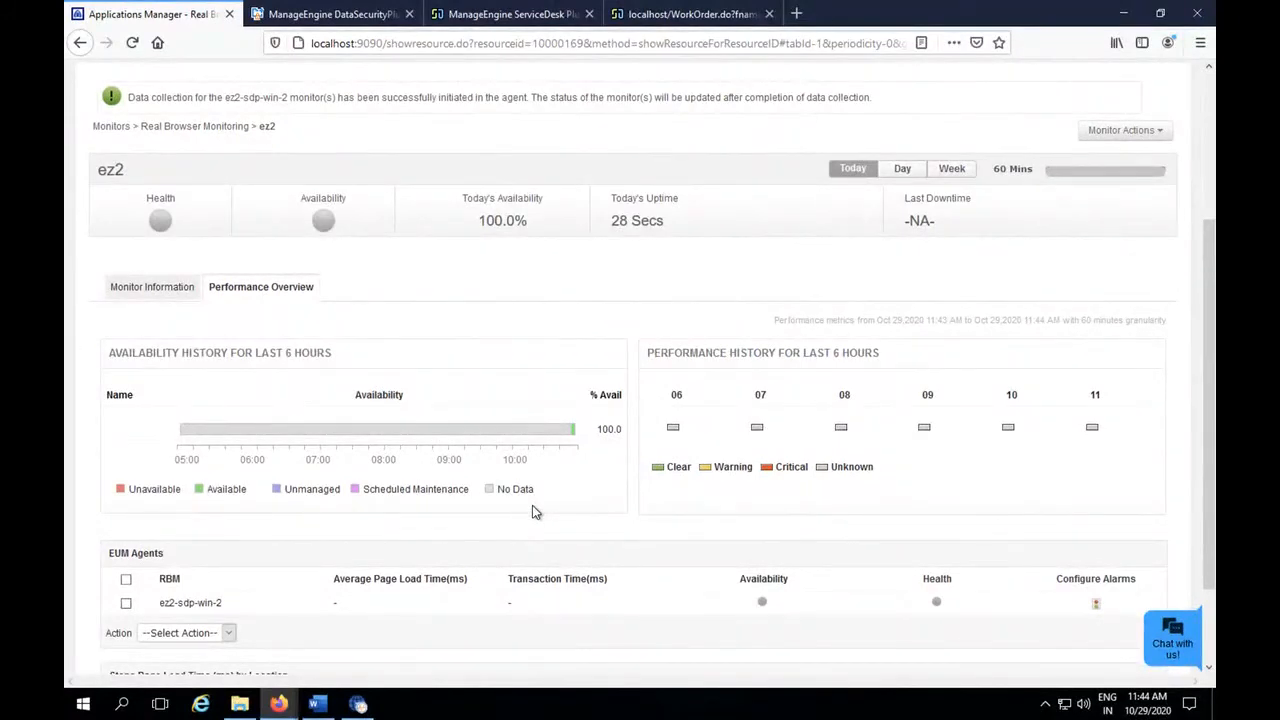
Switch to File Explorer, go to C:\Program Files\ManageEngine\ServiceDesk\webapps\ROOT, and select the HTML document named 1.
click(240, 706)
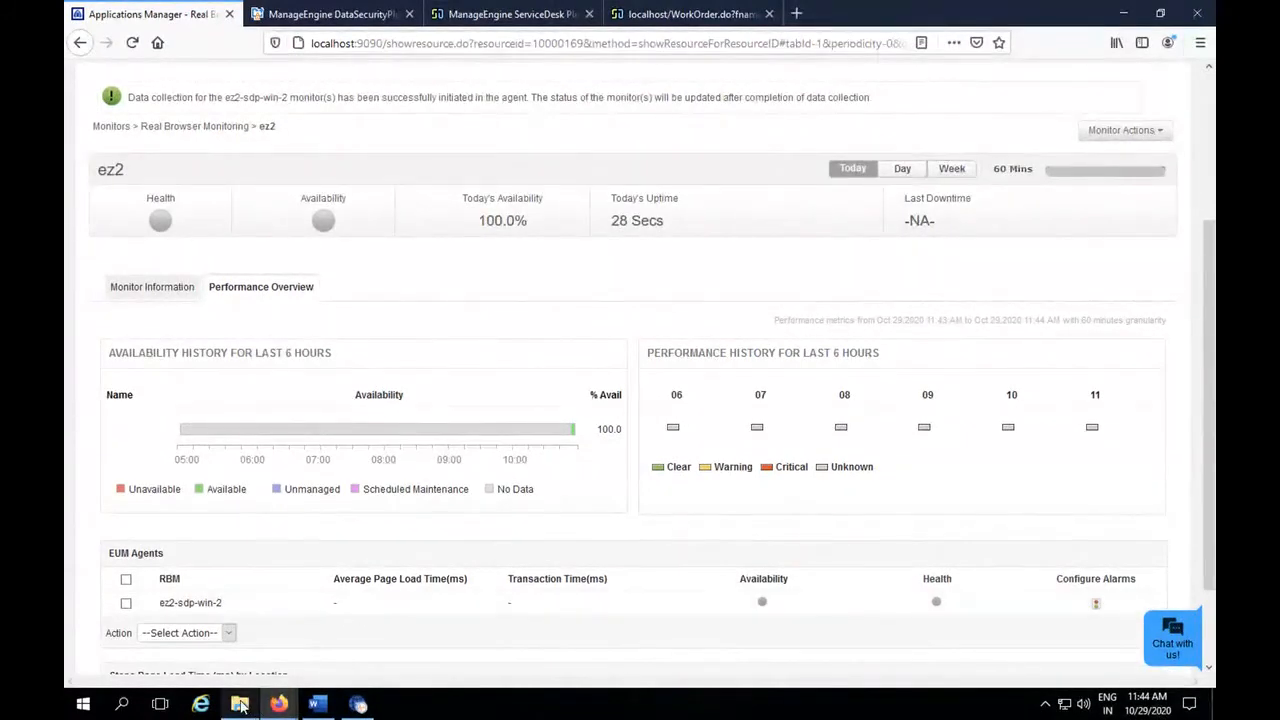
click(282, 144)
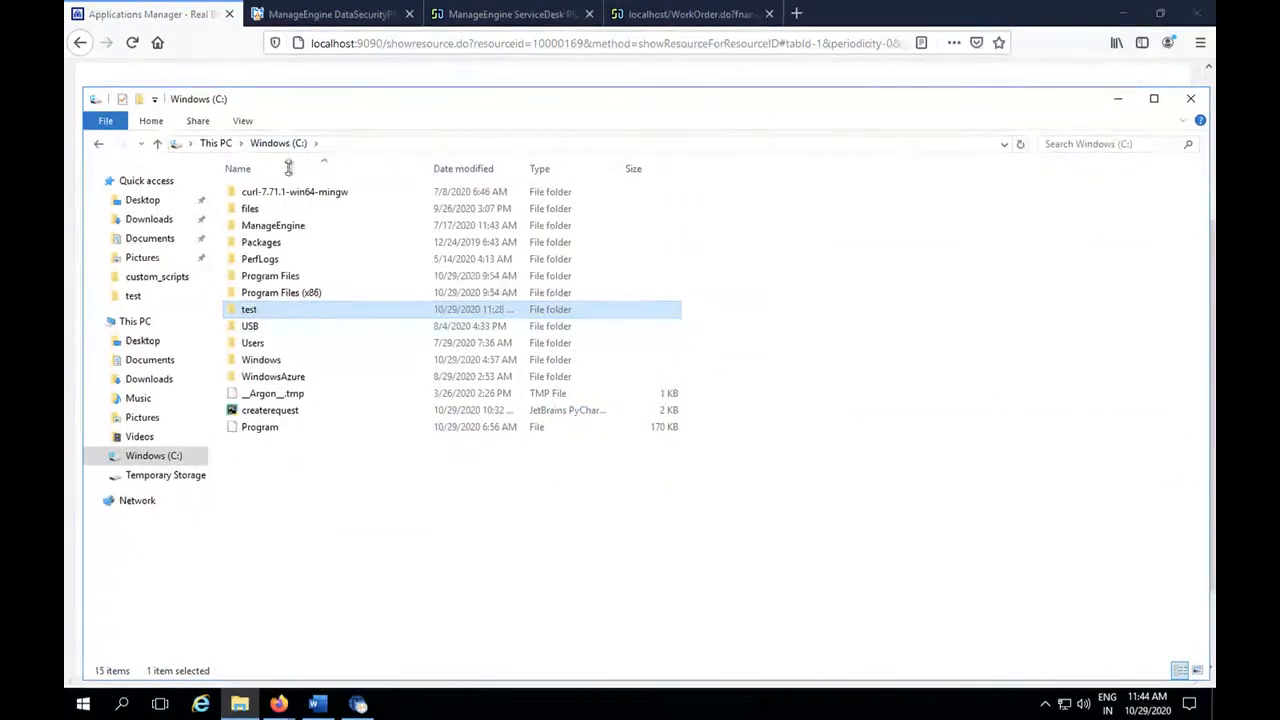
double_click(290, 226)
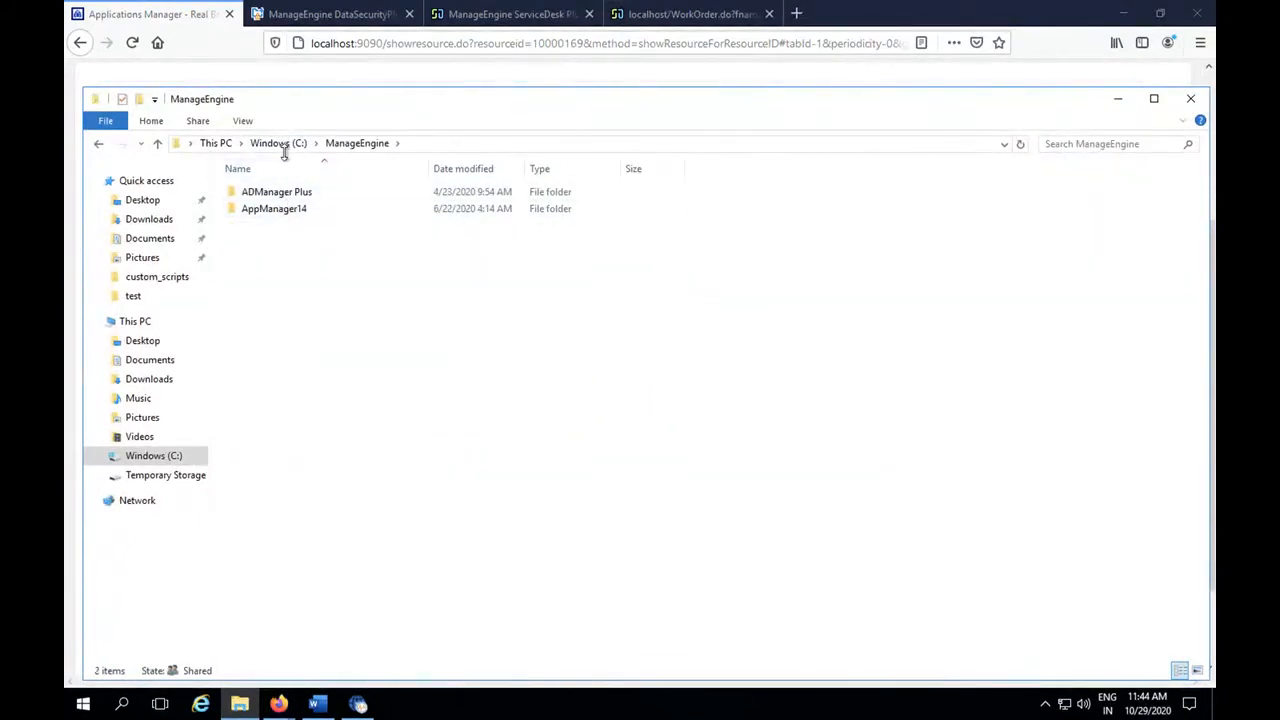
click(282, 143)
double_click(284, 277)
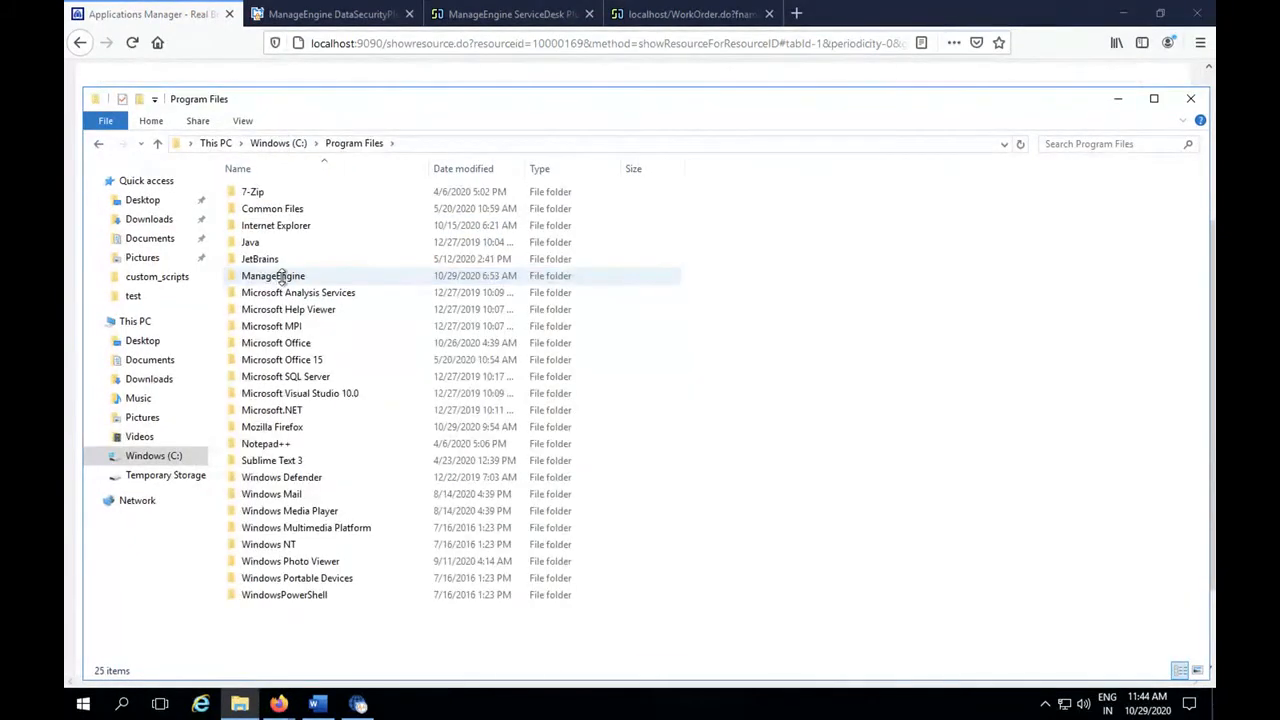
double_click(282, 276)
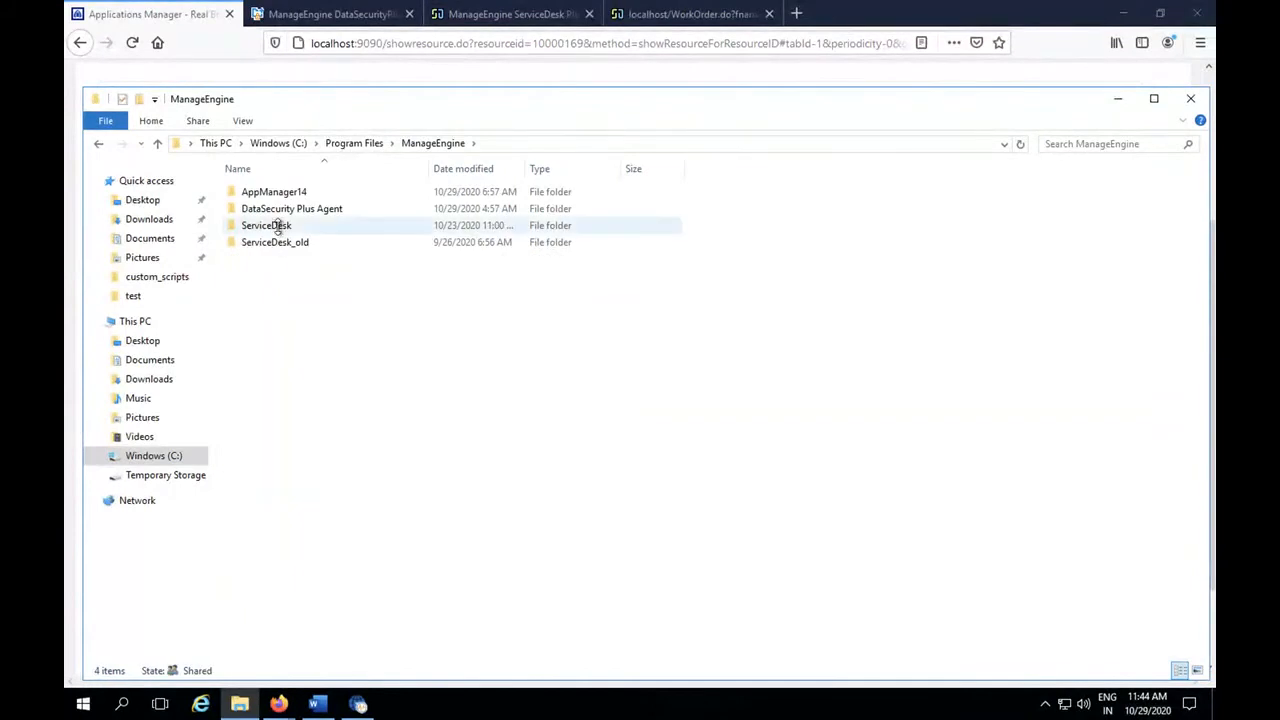
double_click(278, 228)
double_click(268, 469)
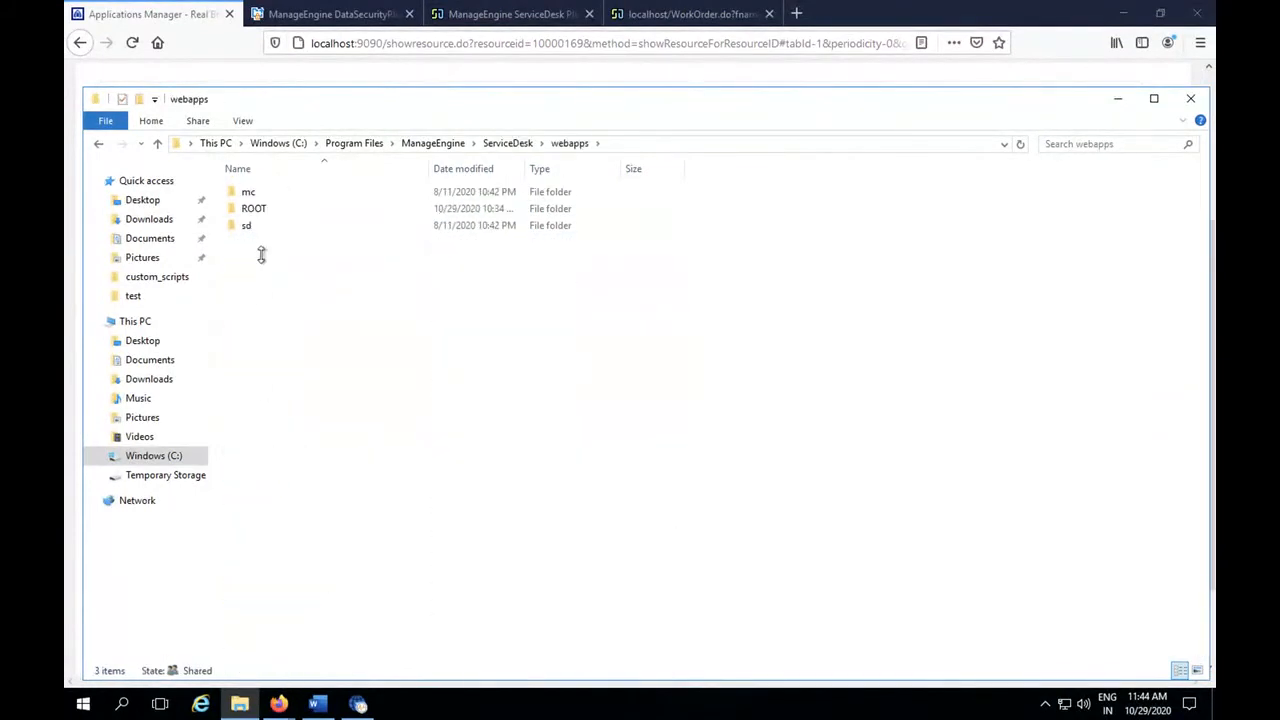
double_click(256, 209)
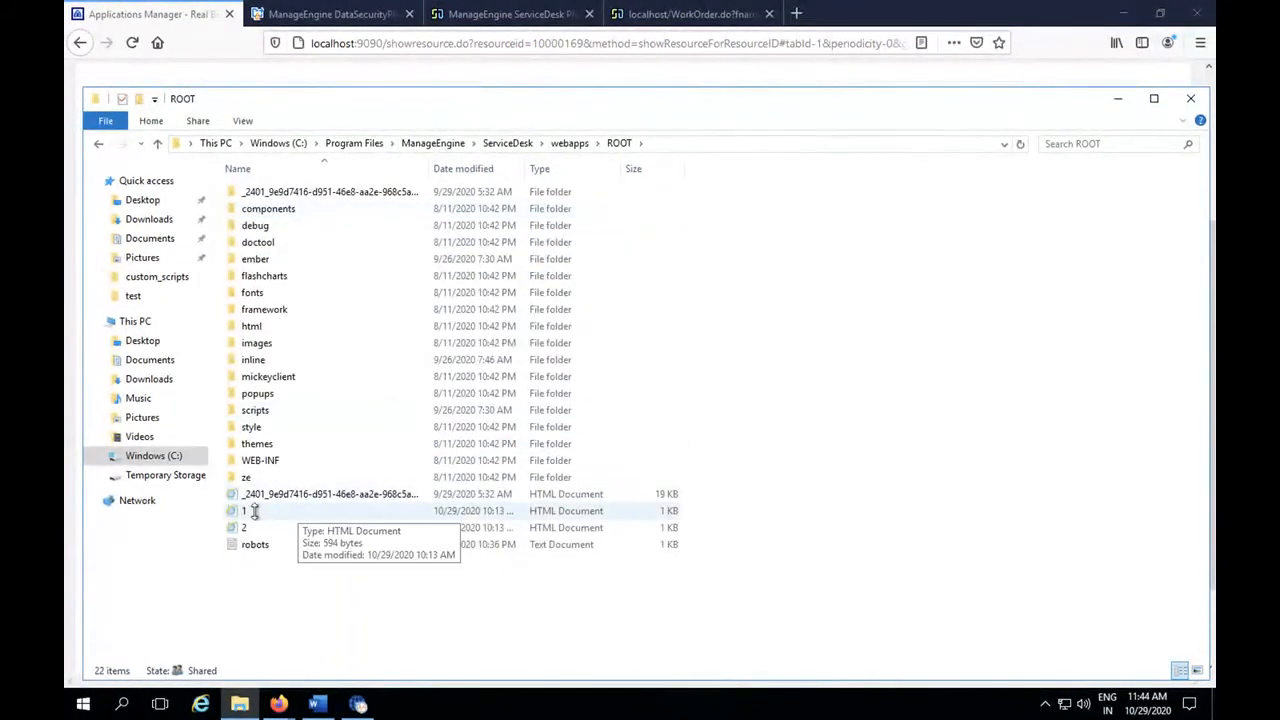
click(249, 511)
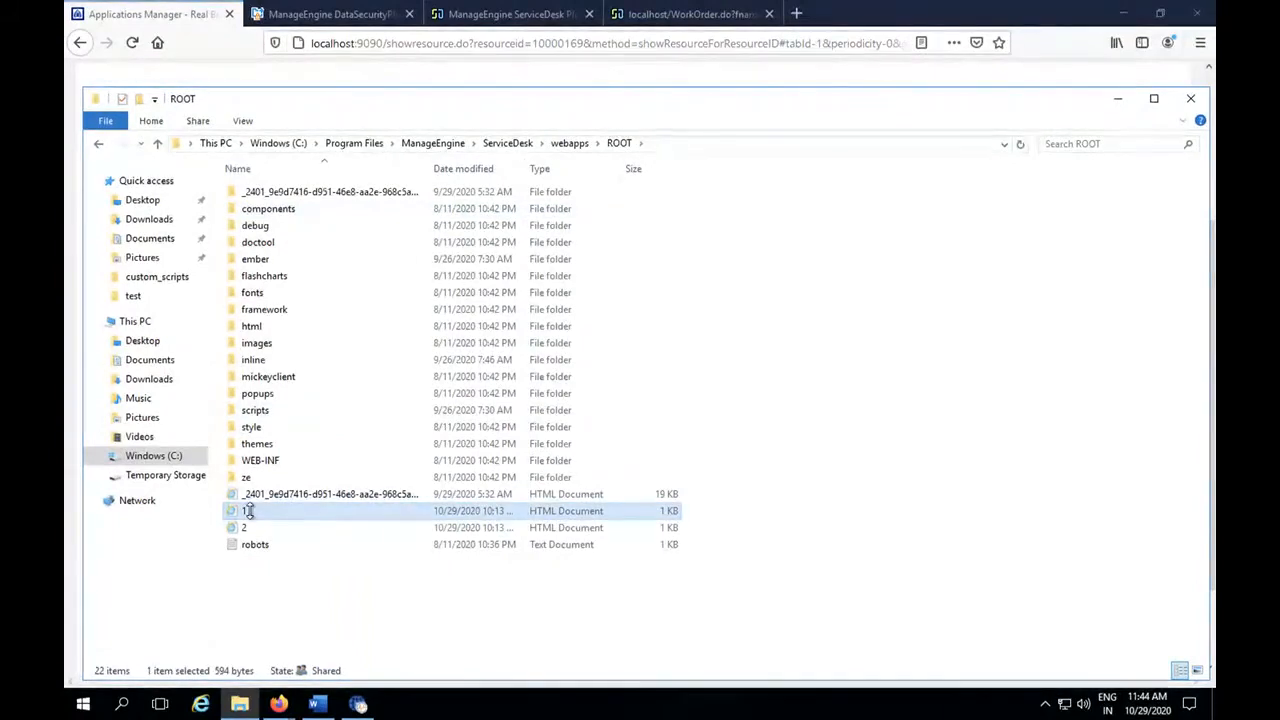
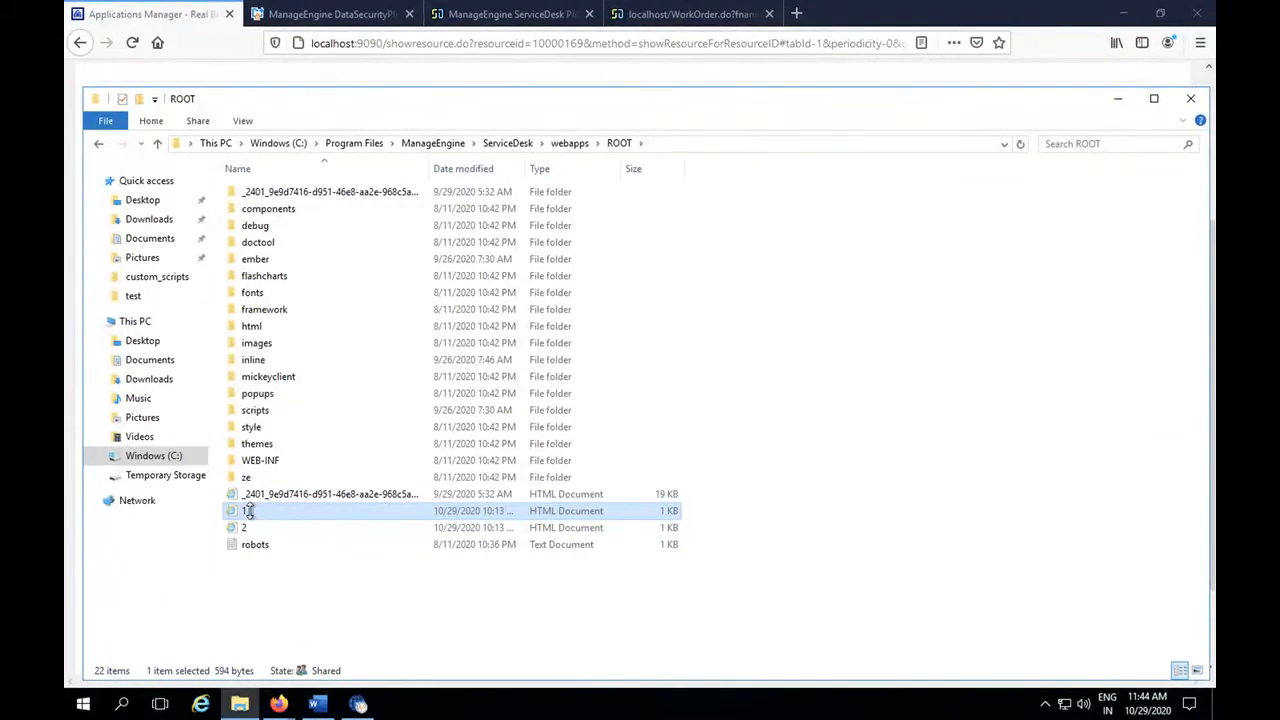
Bring up the available file actions for the HTML document named 1 in the ROOT folder.
right_click(249, 511)
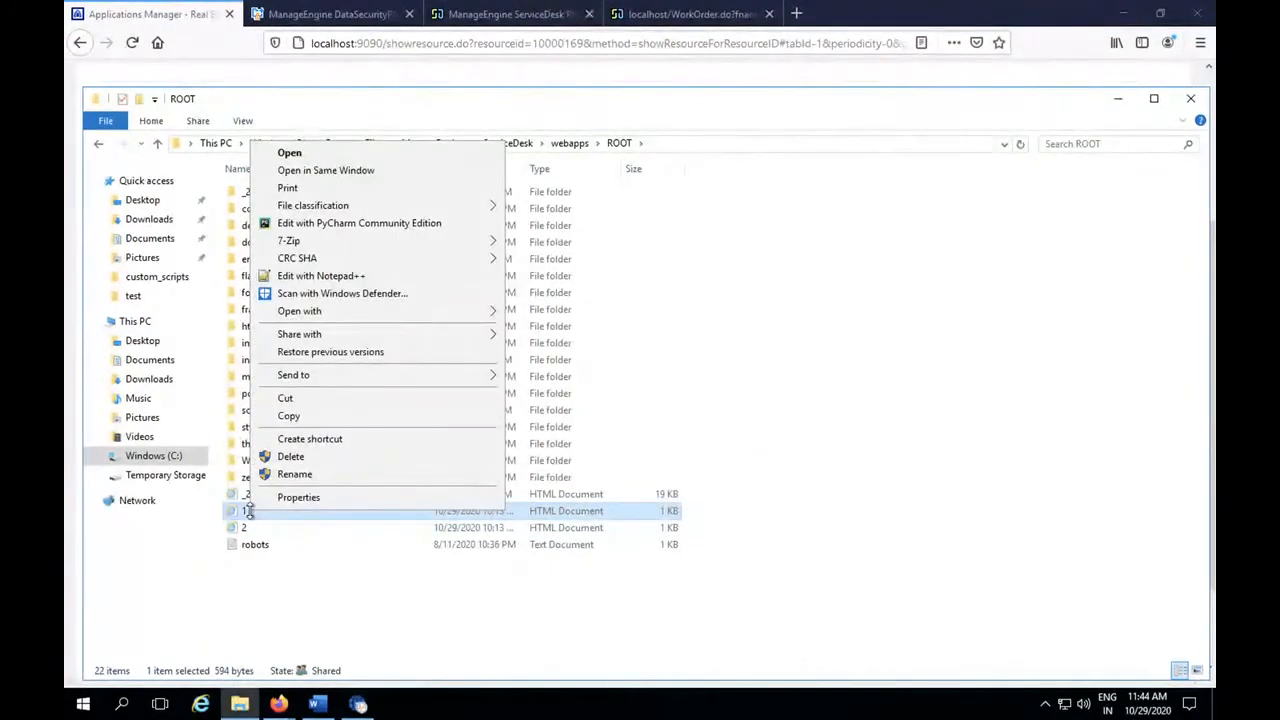
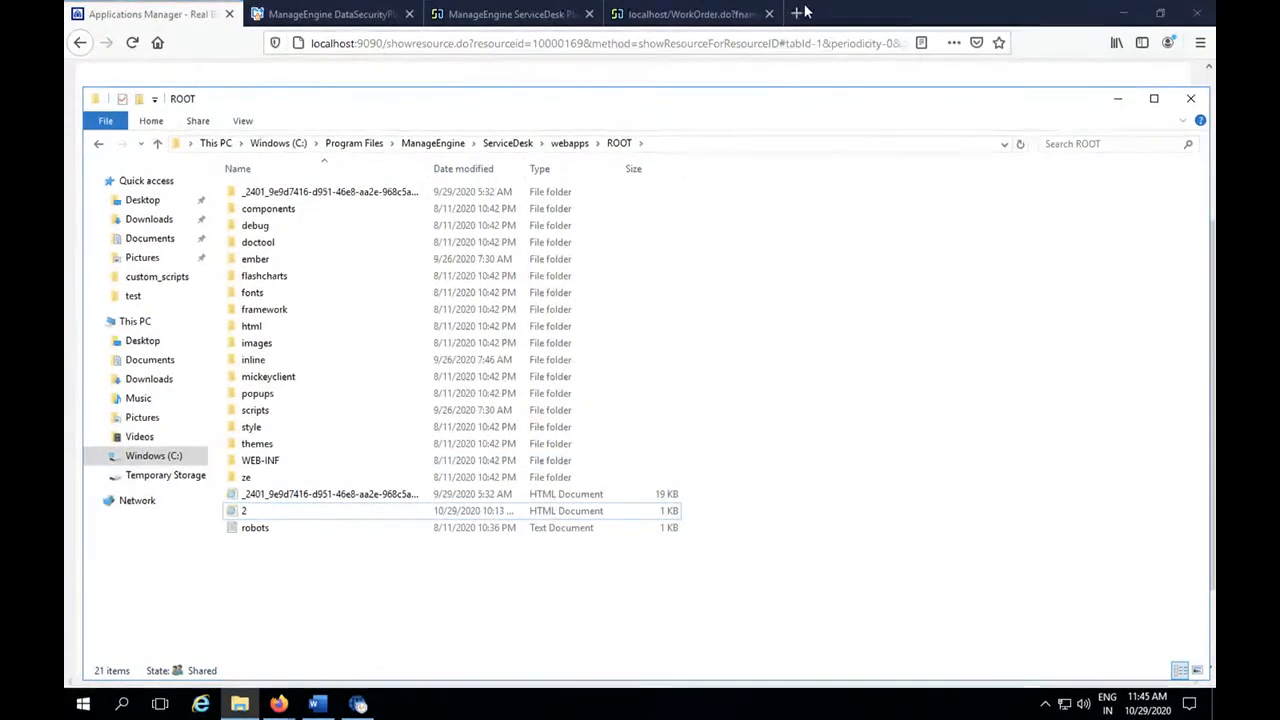
Close the localhost page and return to the ez2 monitor in Applications Manager.
click(735, 15)
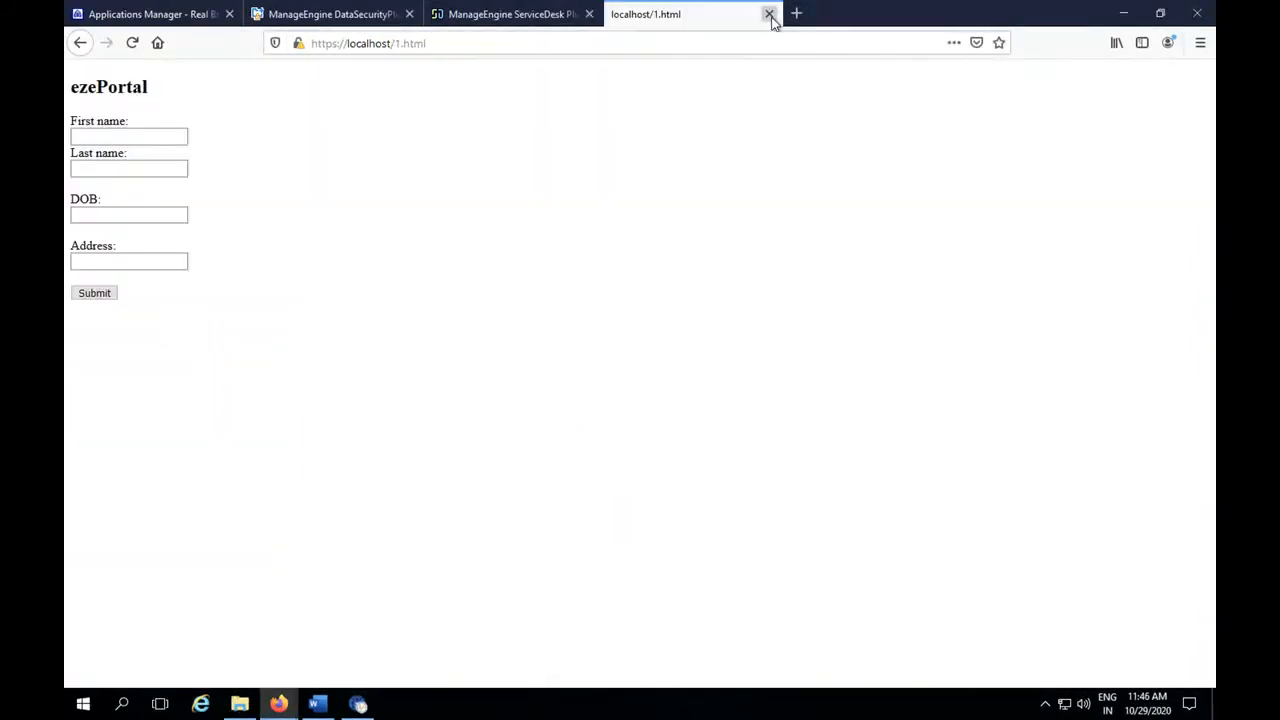
click(771, 16)
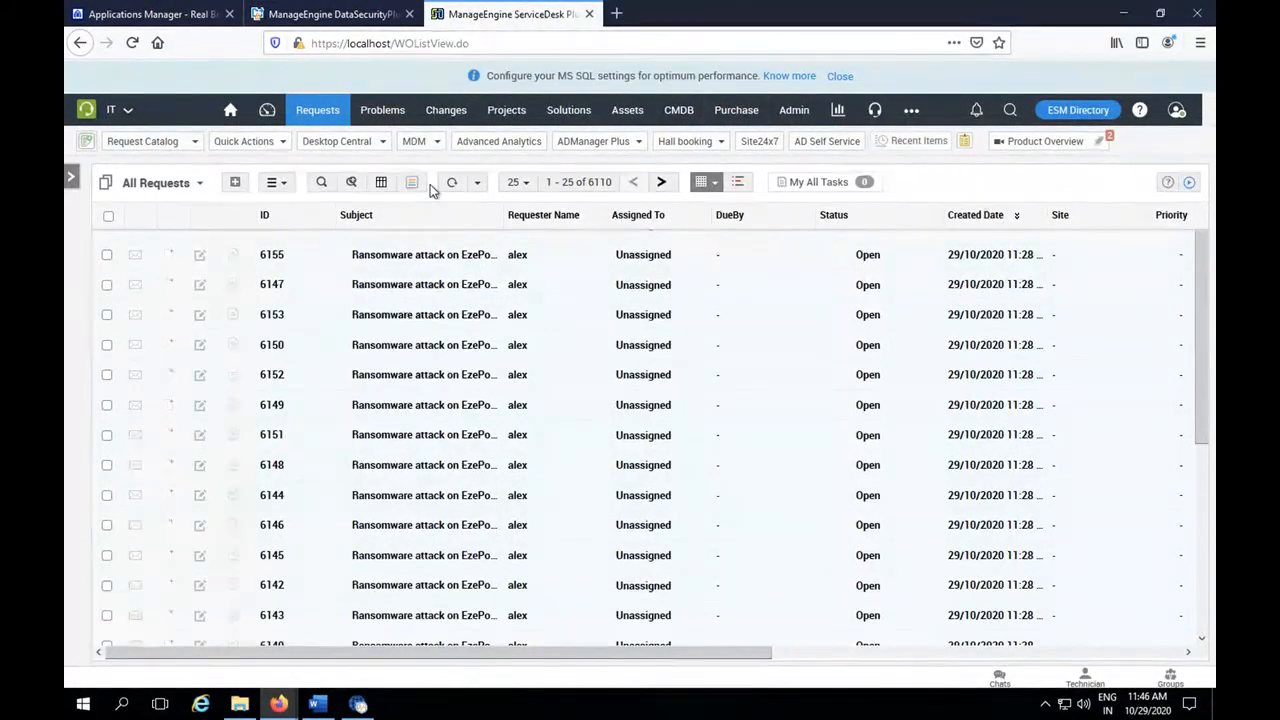
click(171, 14)
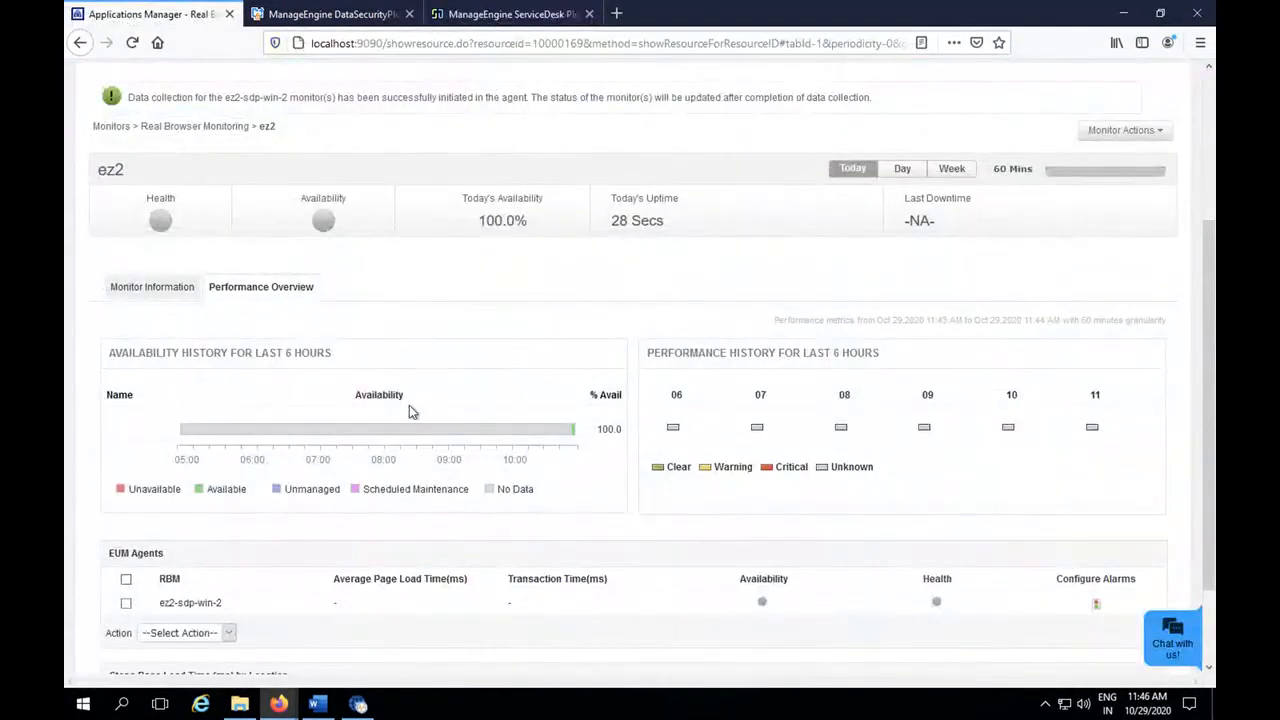
Open the alarm configuration for the ez2-sdp-win-2 agent of the ez2 monitor.
scroll(409, 407, down, 1)
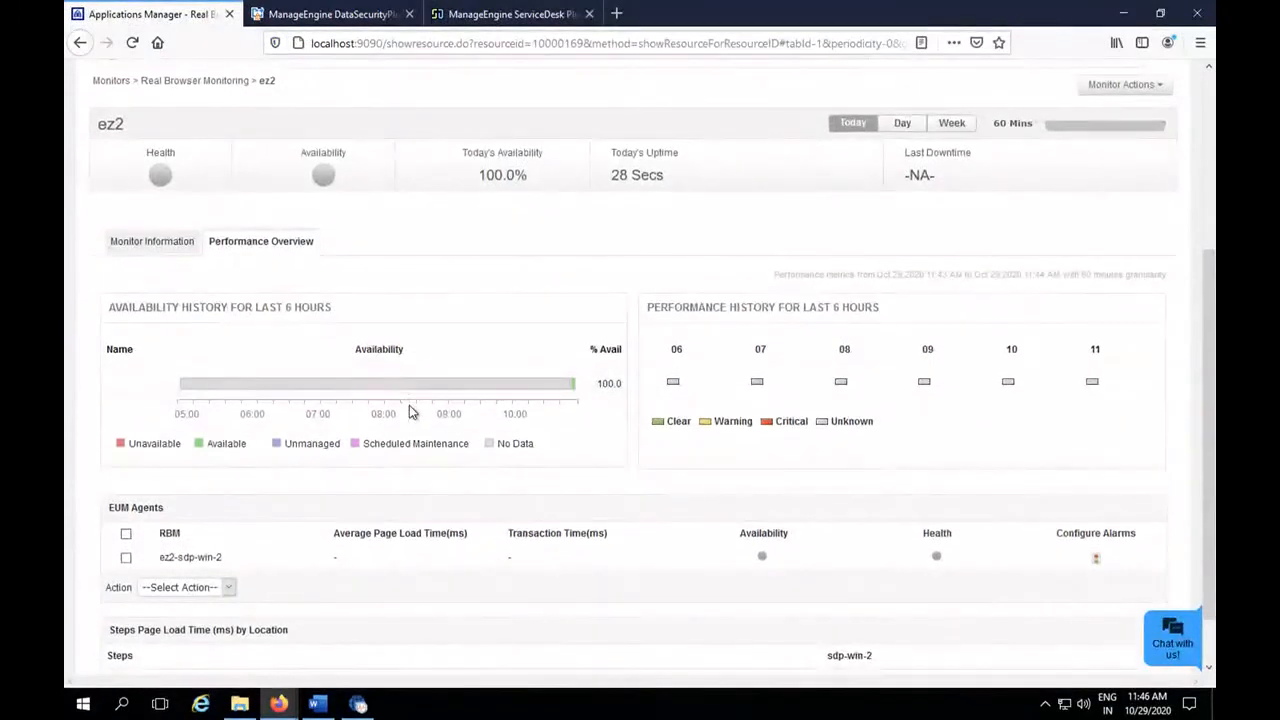
scroll(409, 412, down, 1)
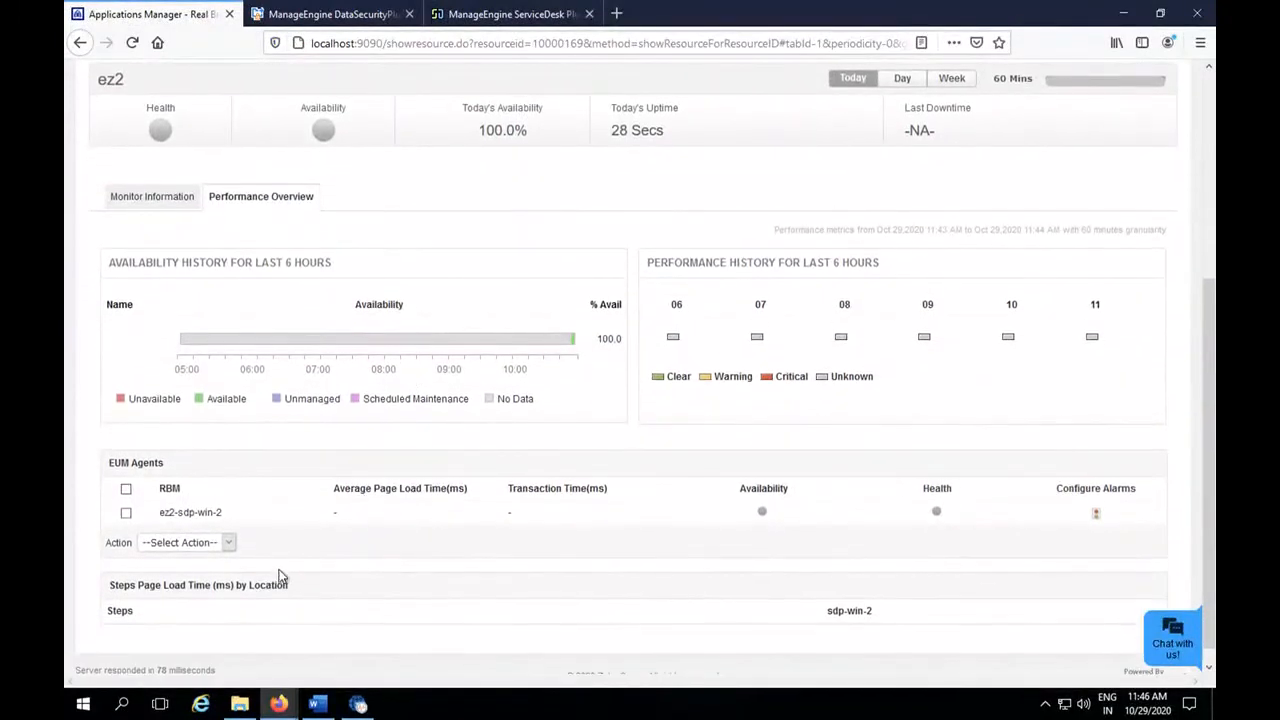
click(210, 552)
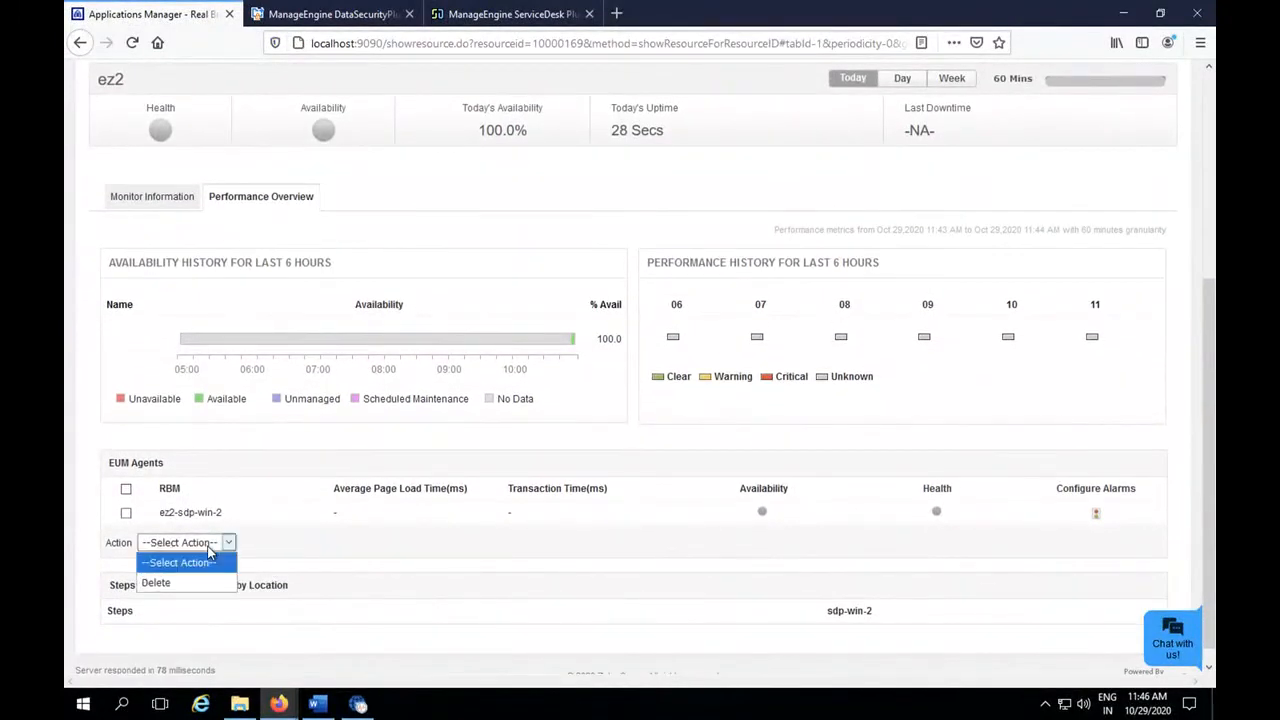
click(501, 497)
click(1096, 513)
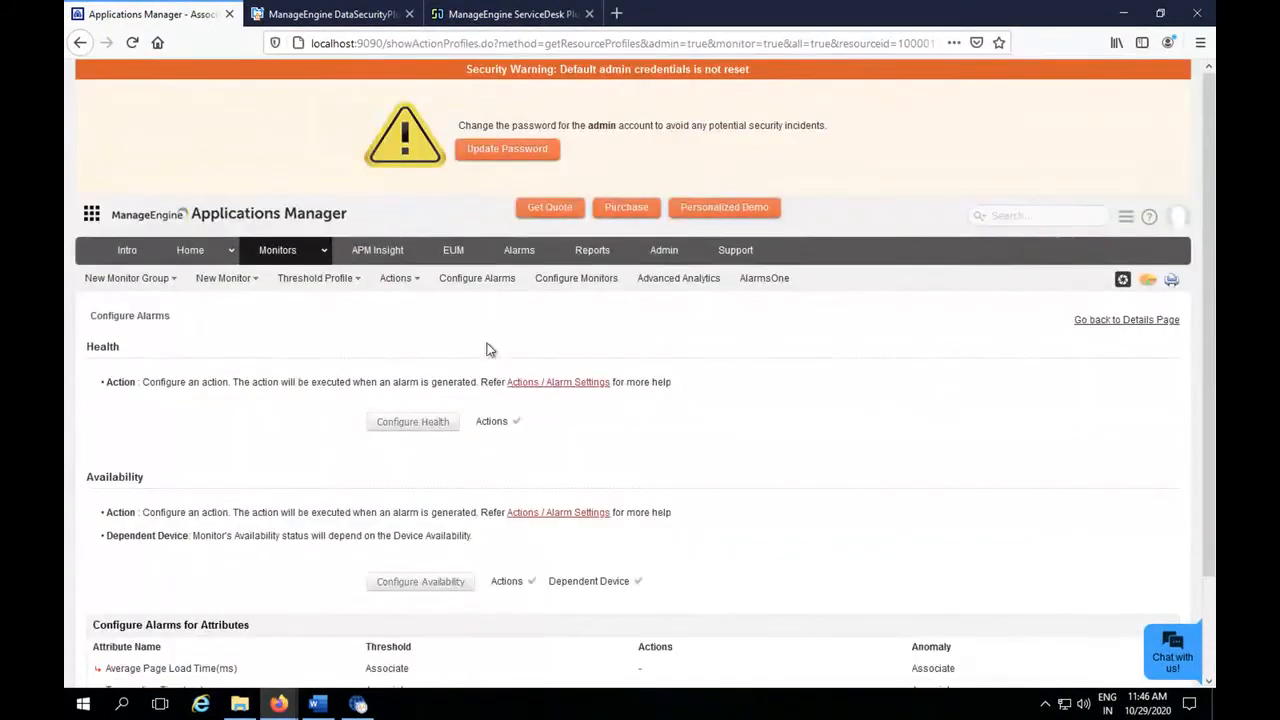
Enable attribute-level actions for the agent's Health alarm and associate ezePortal Notify with the Critical state.
click(417, 424)
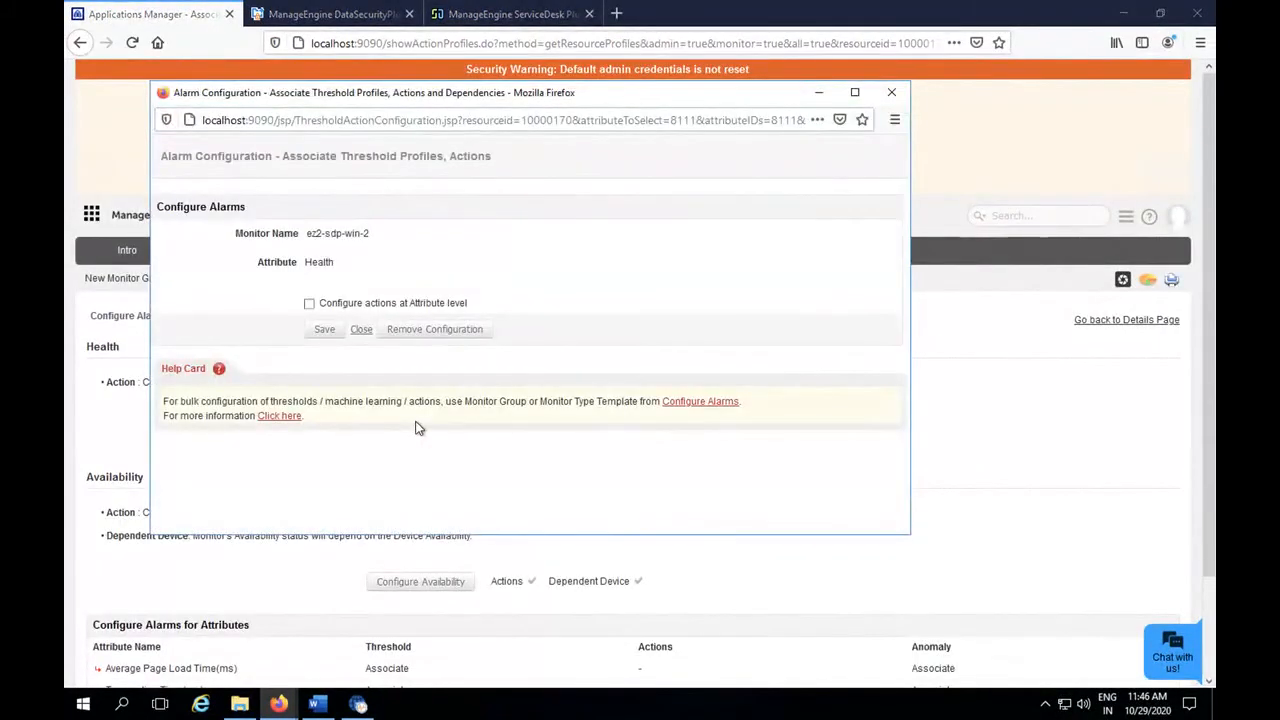
click(310, 305)
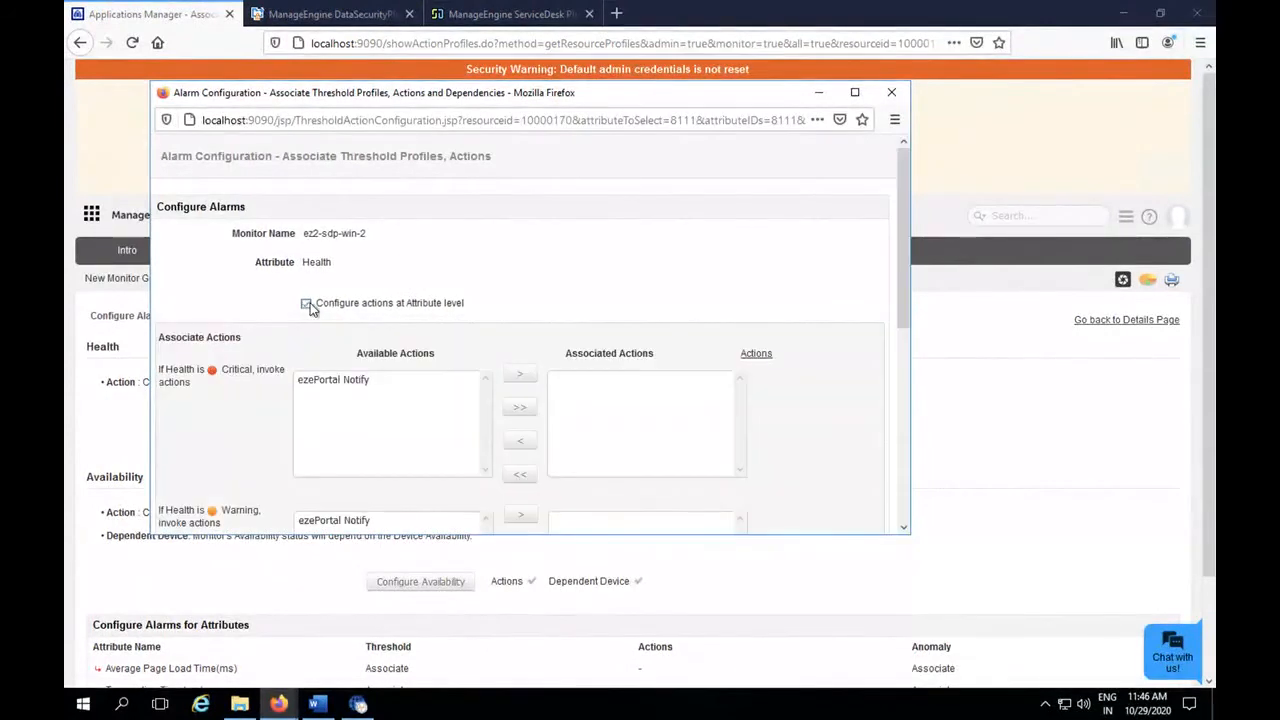
click(354, 383)
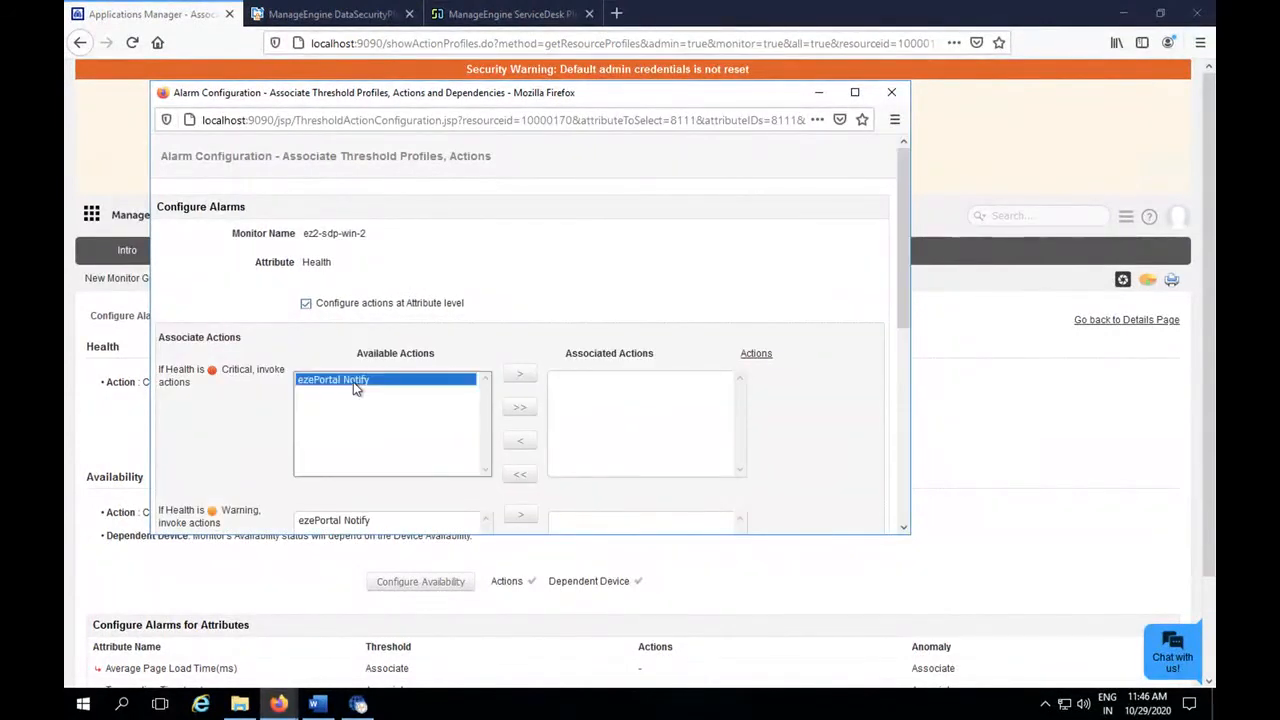
click(519, 375)
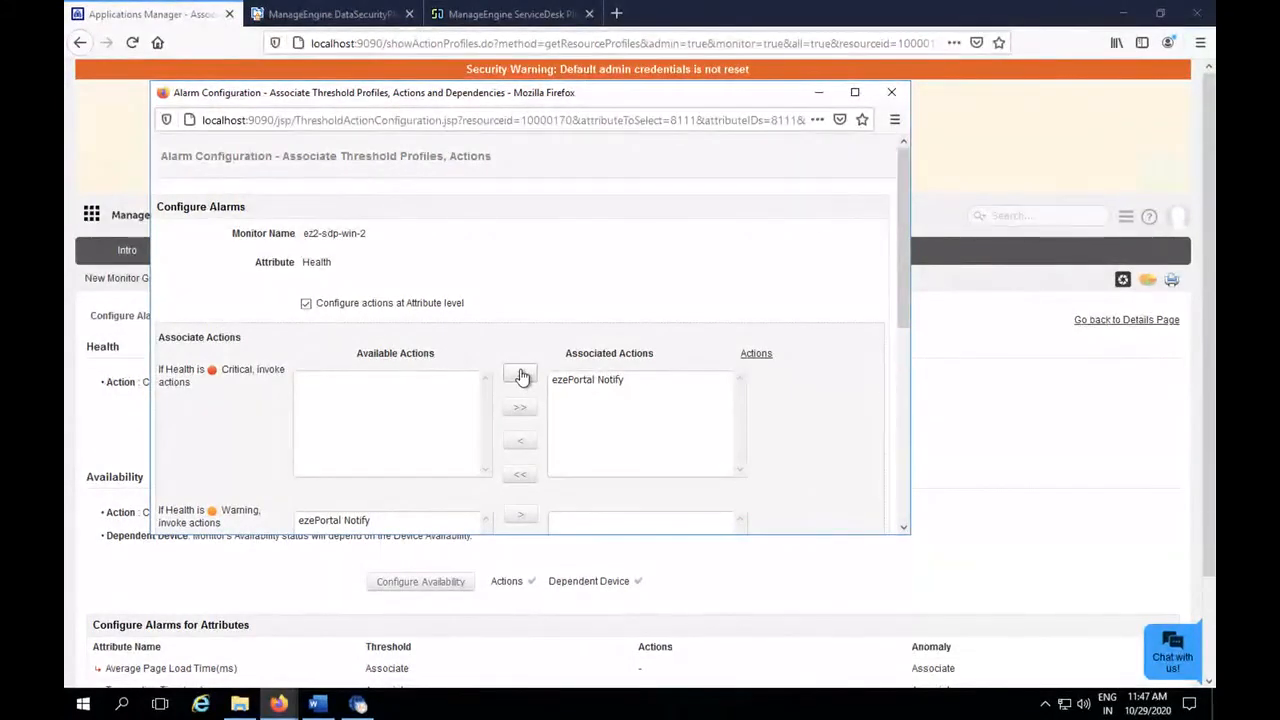
Switch to ServiceDesk Plus and filter all requests by the subject "ezeportal".
click(541, 14)
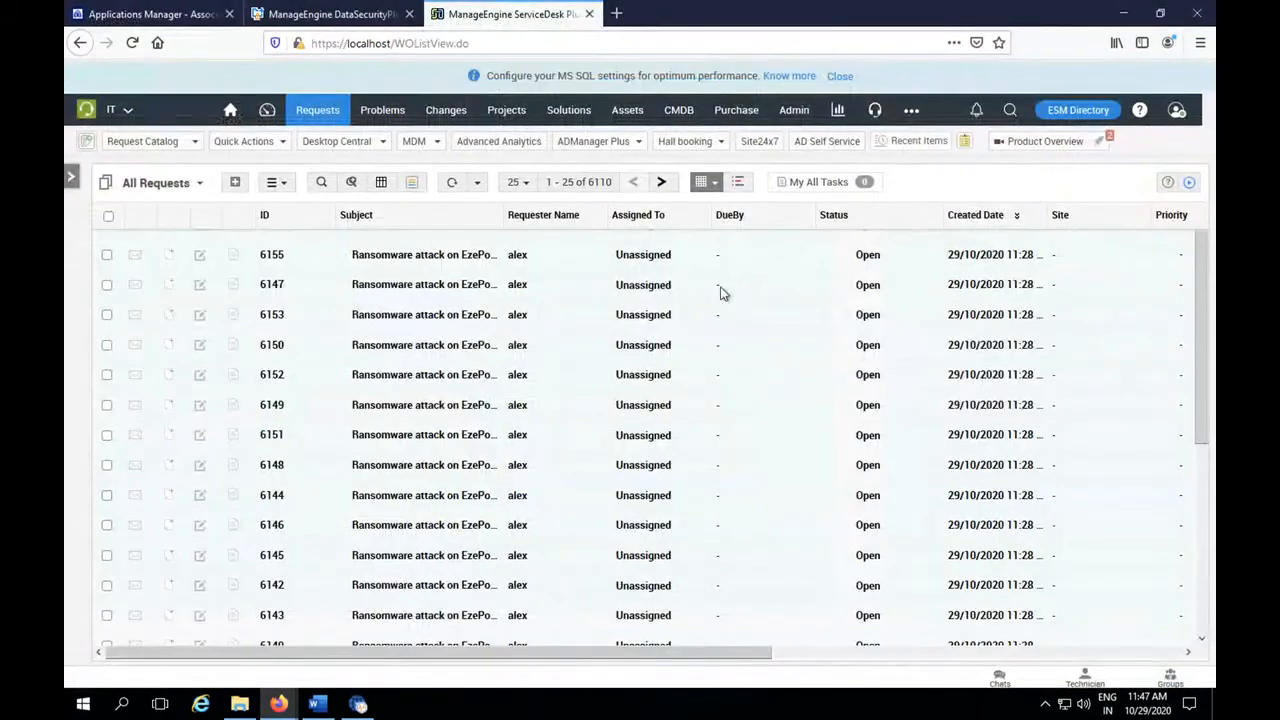
click(321, 182)
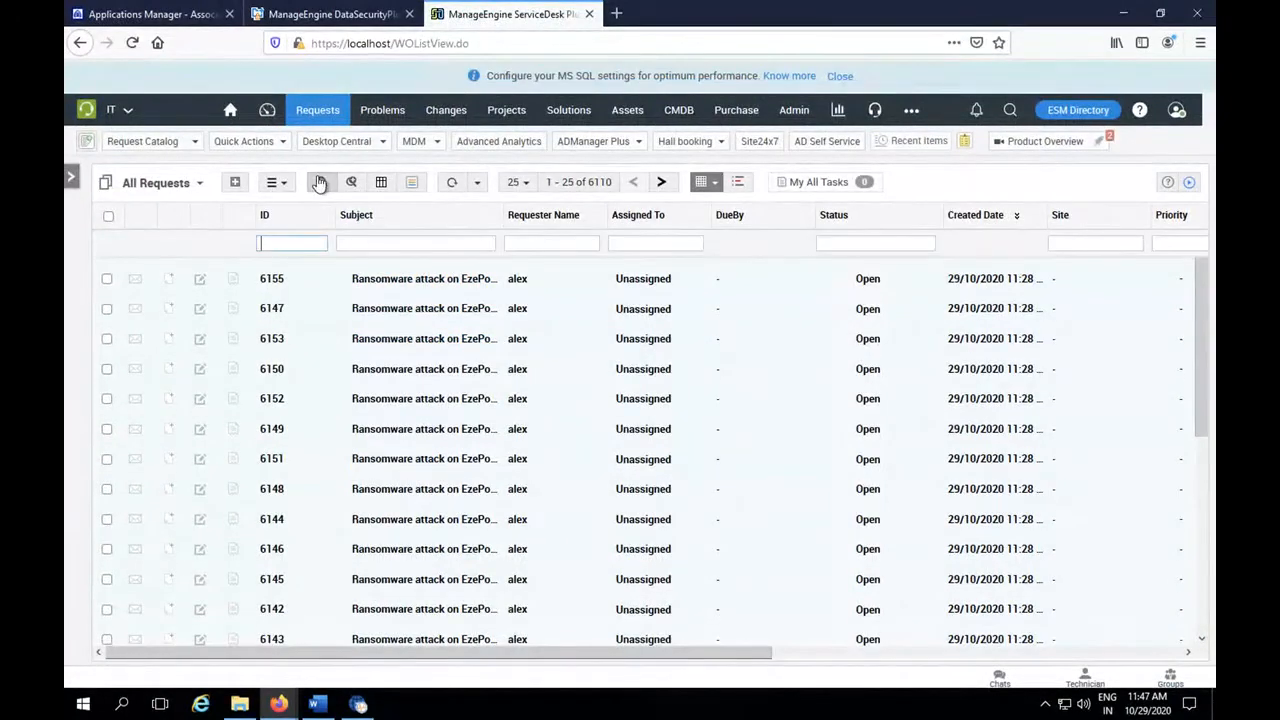
click(396, 243)
text(ezeportal)
key(Return)
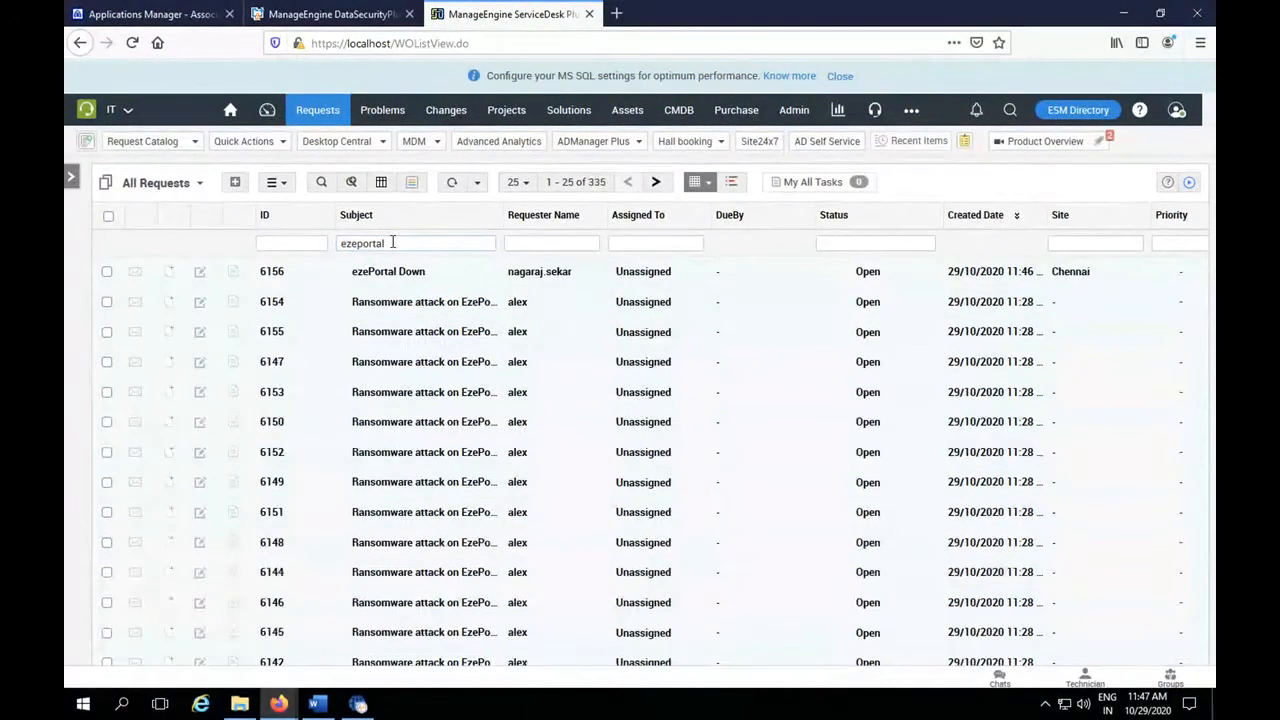
Open the request with the subject ezePortal Down and run its Create Jira Ticket custom action.
mouse_move(393, 279)
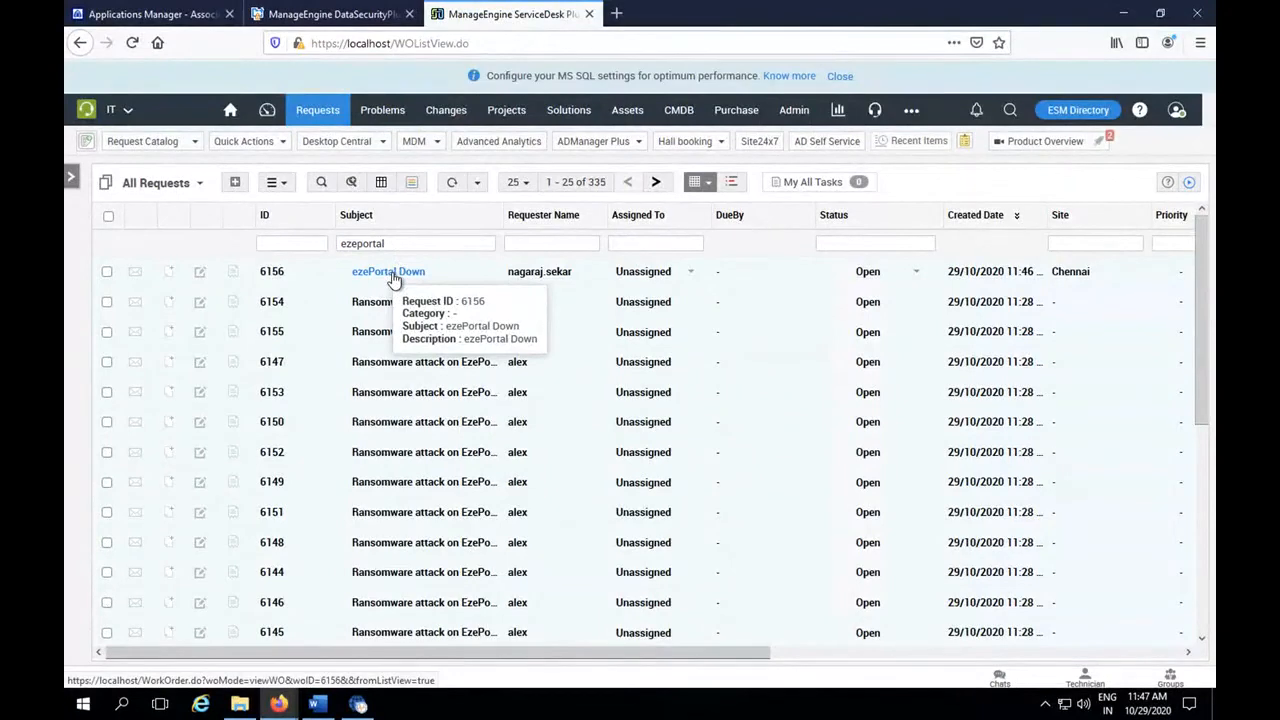
click(392, 274)
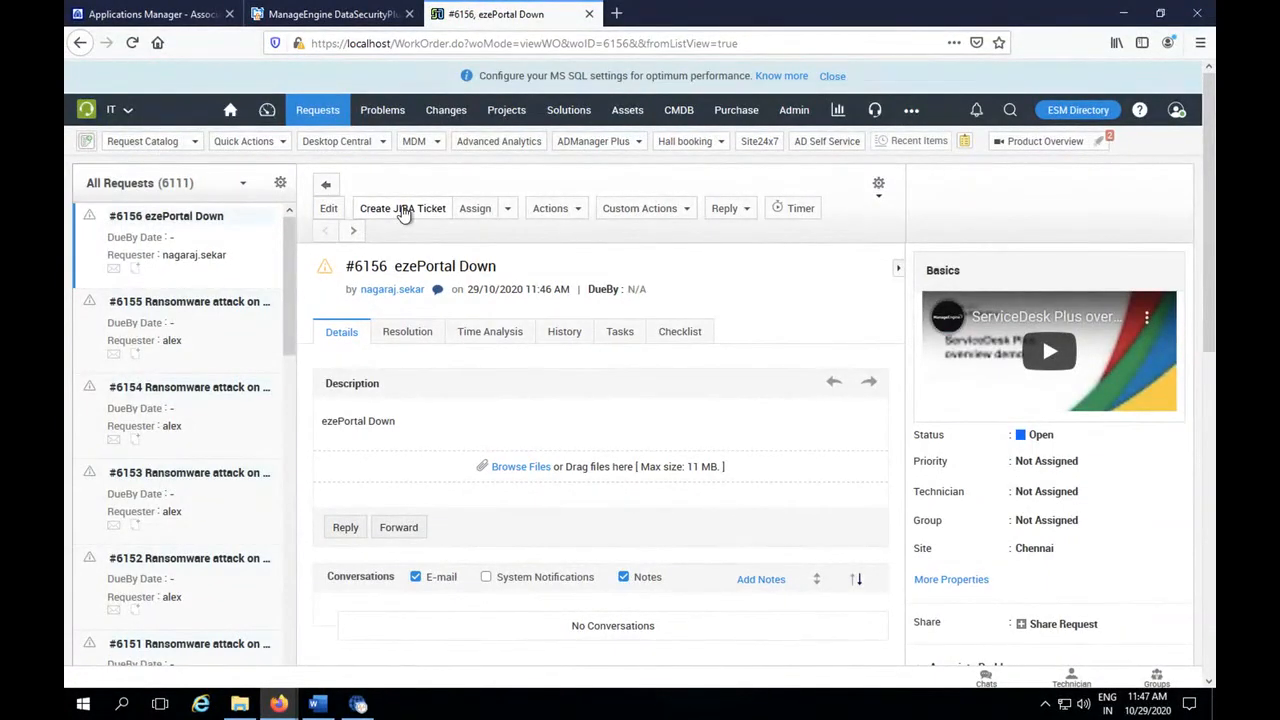
click(648, 212)
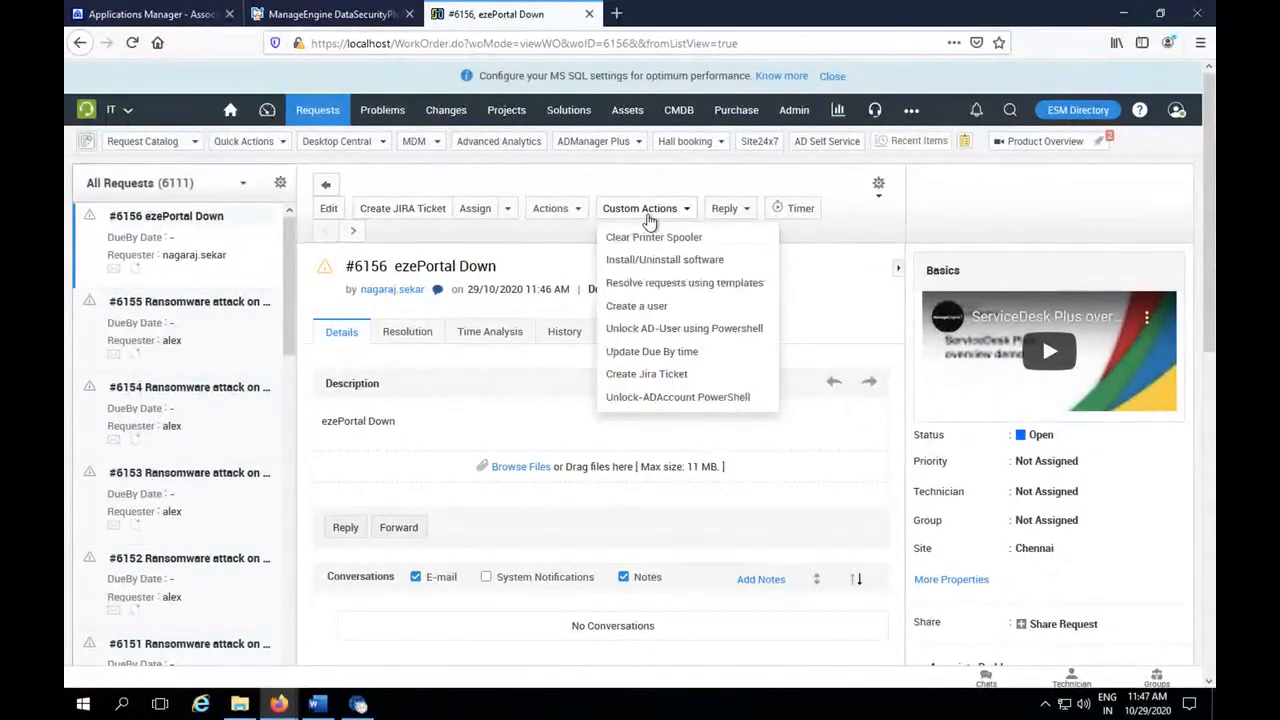
click(650, 378)
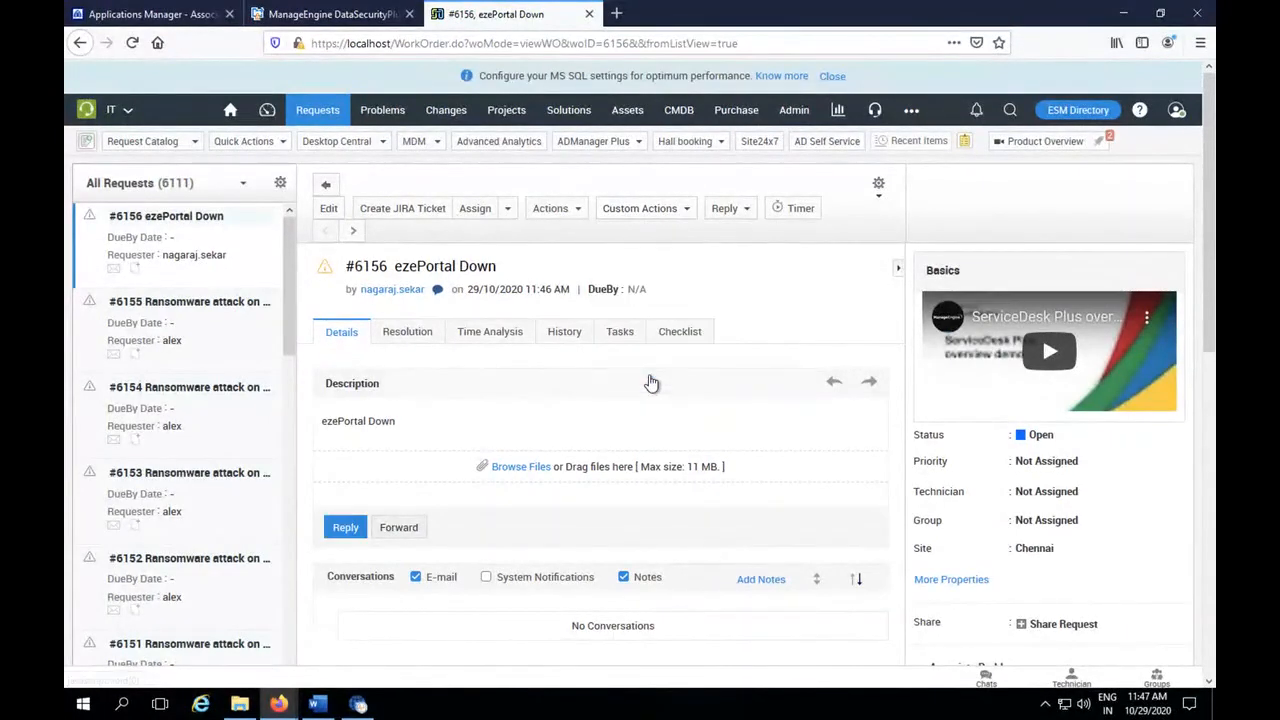